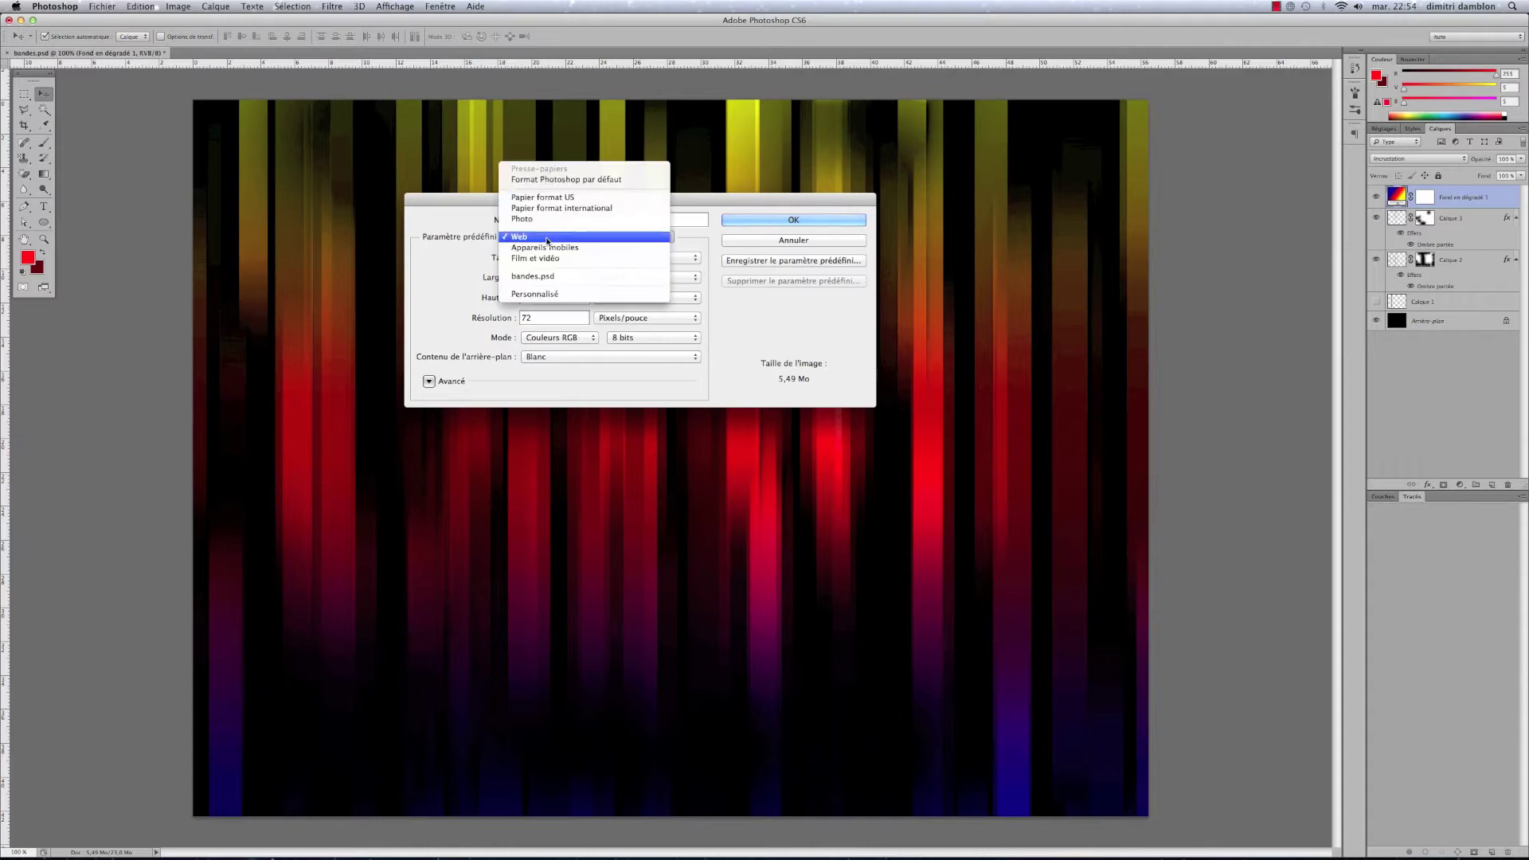
# - Create a new document from the Web preset at 1600 x 1200 pixels, 72 pixels/inch, in RGB colour with a white background
pyautogui.click(531, 239)
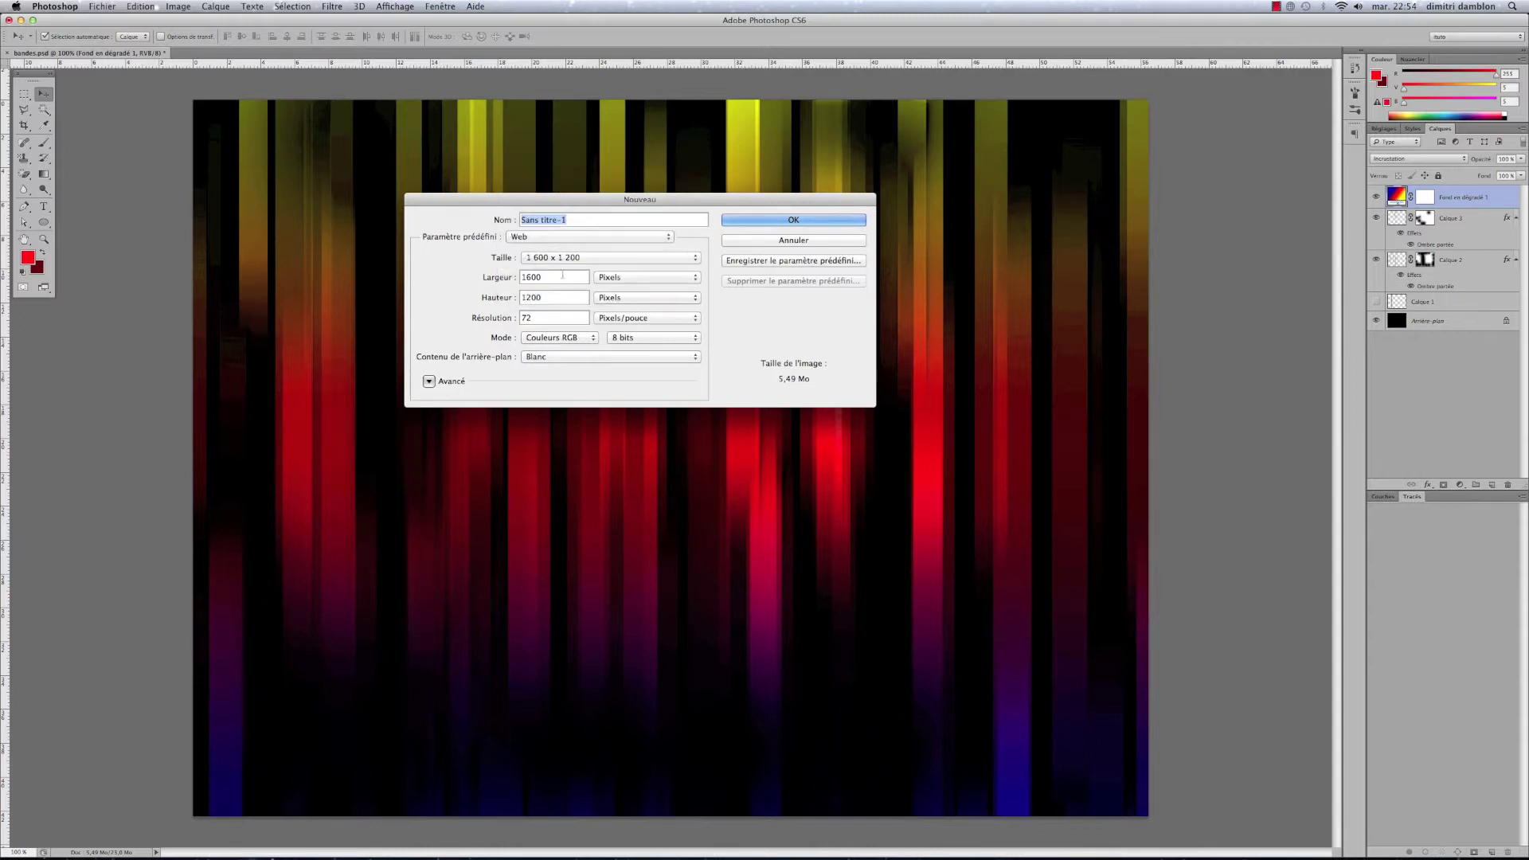
pyautogui.click(552, 258)
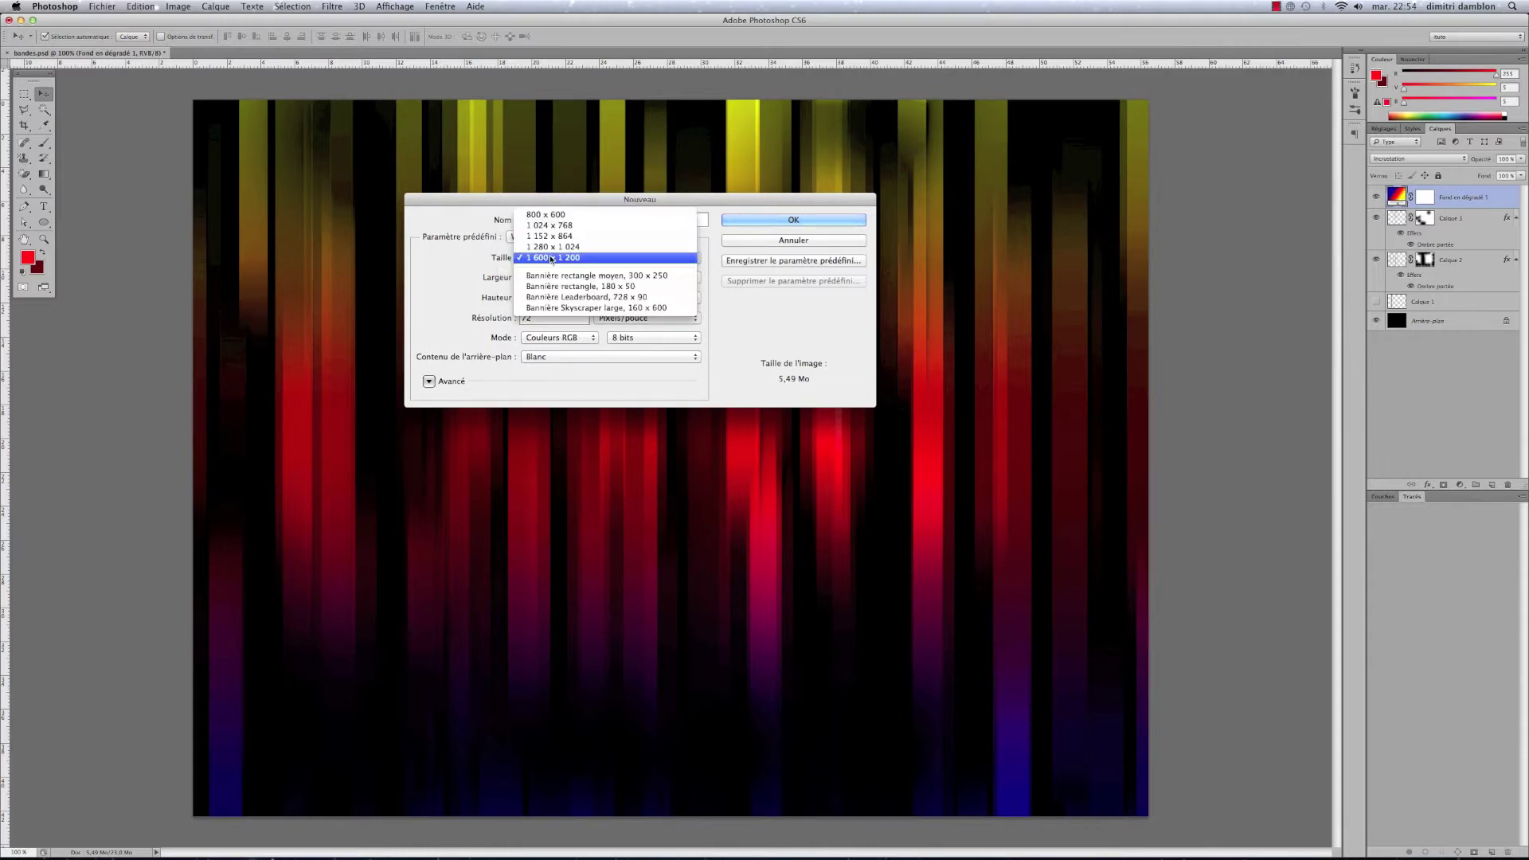
pyautogui.click(551, 258)
pyautogui.doubleClick(525, 317)
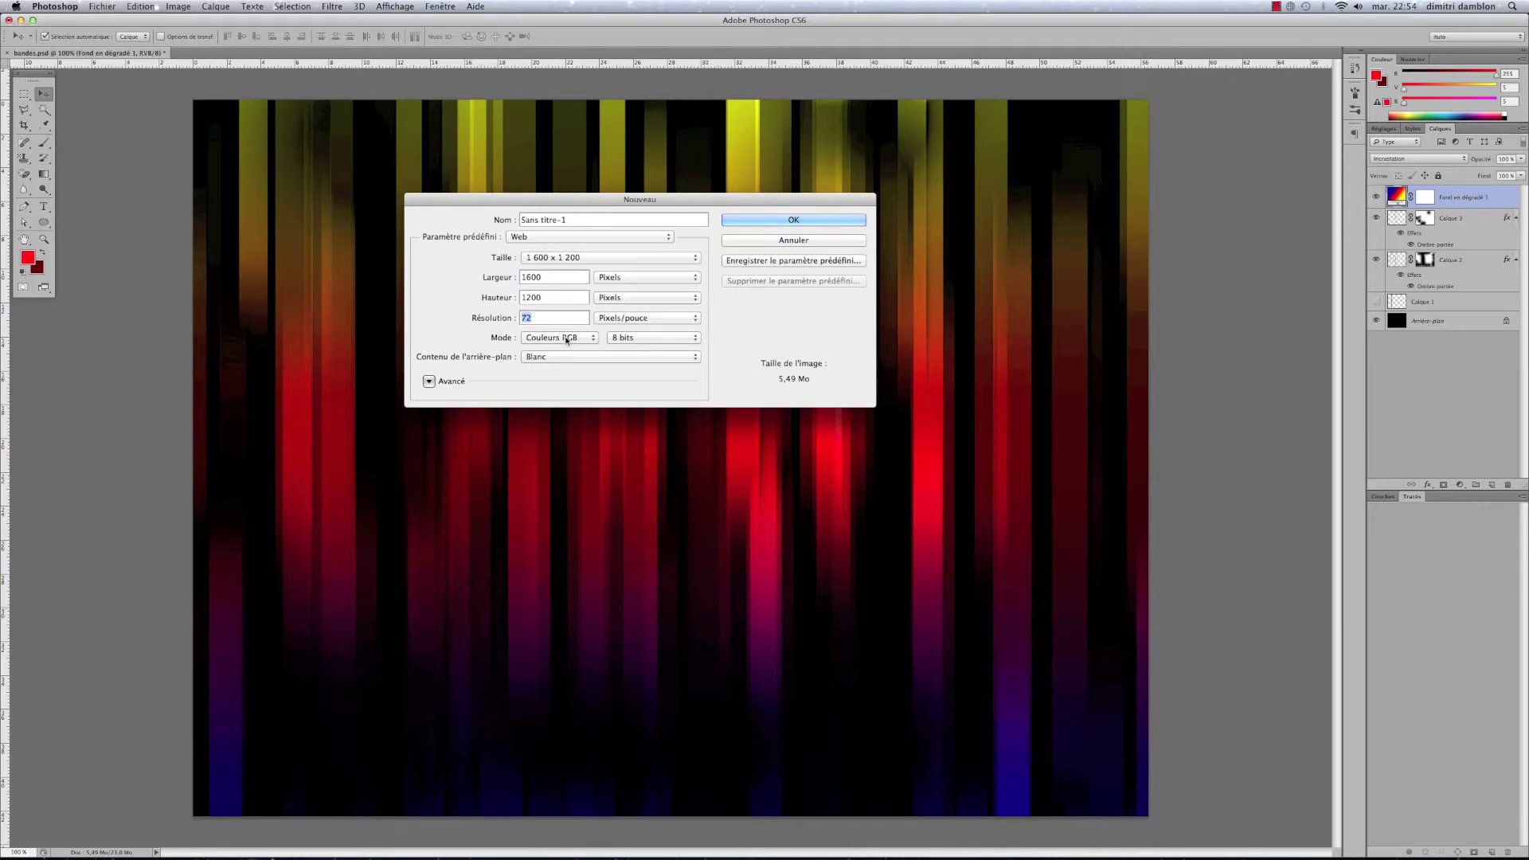
pyautogui.click(788, 219)
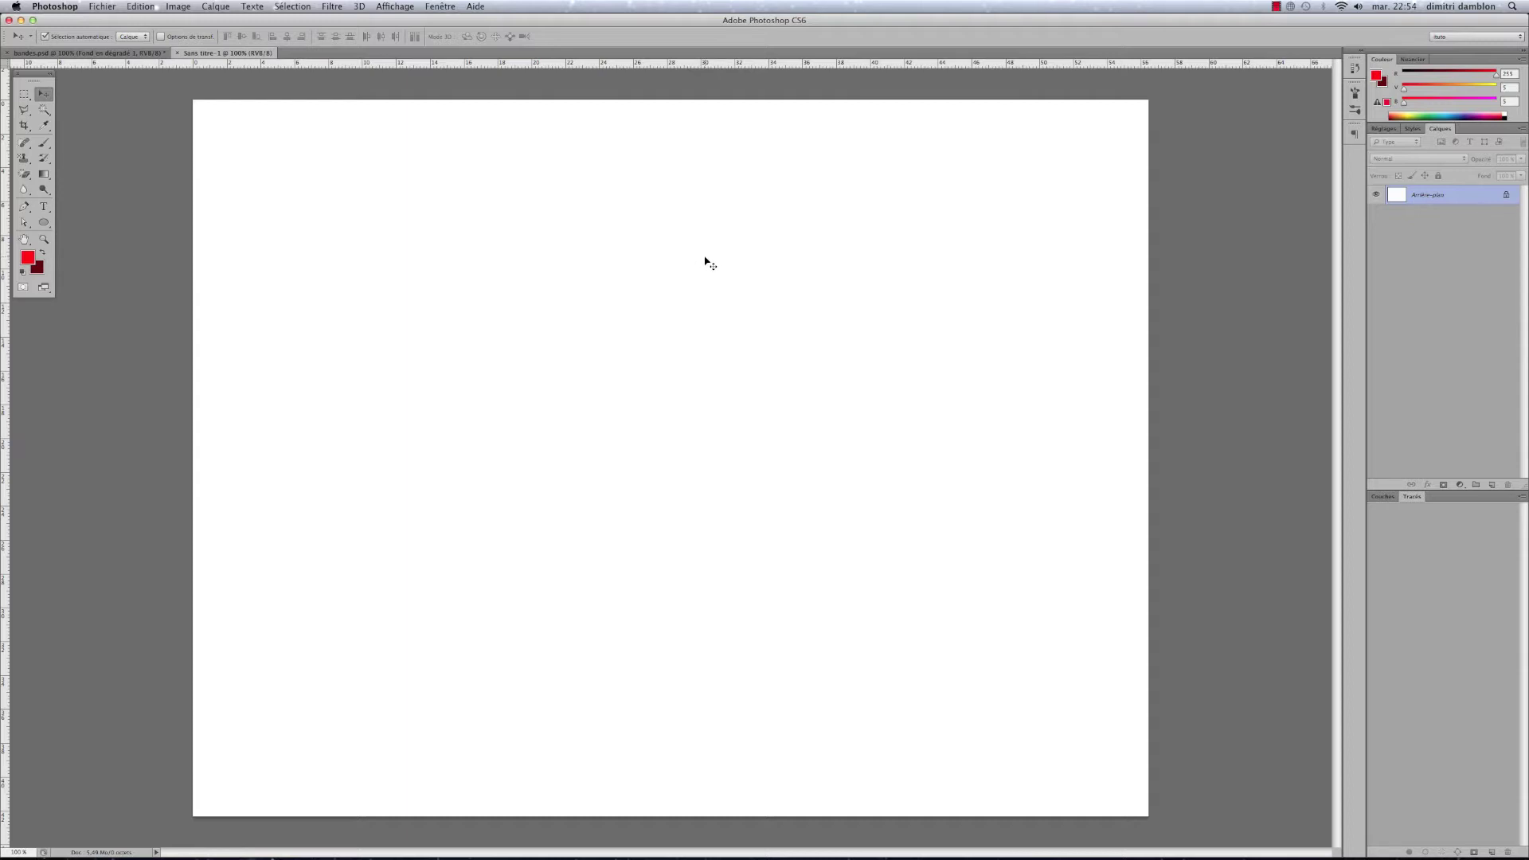
# - Fill the background with the default black foreground colour and add a new empty layer above it
pyautogui.press('d')
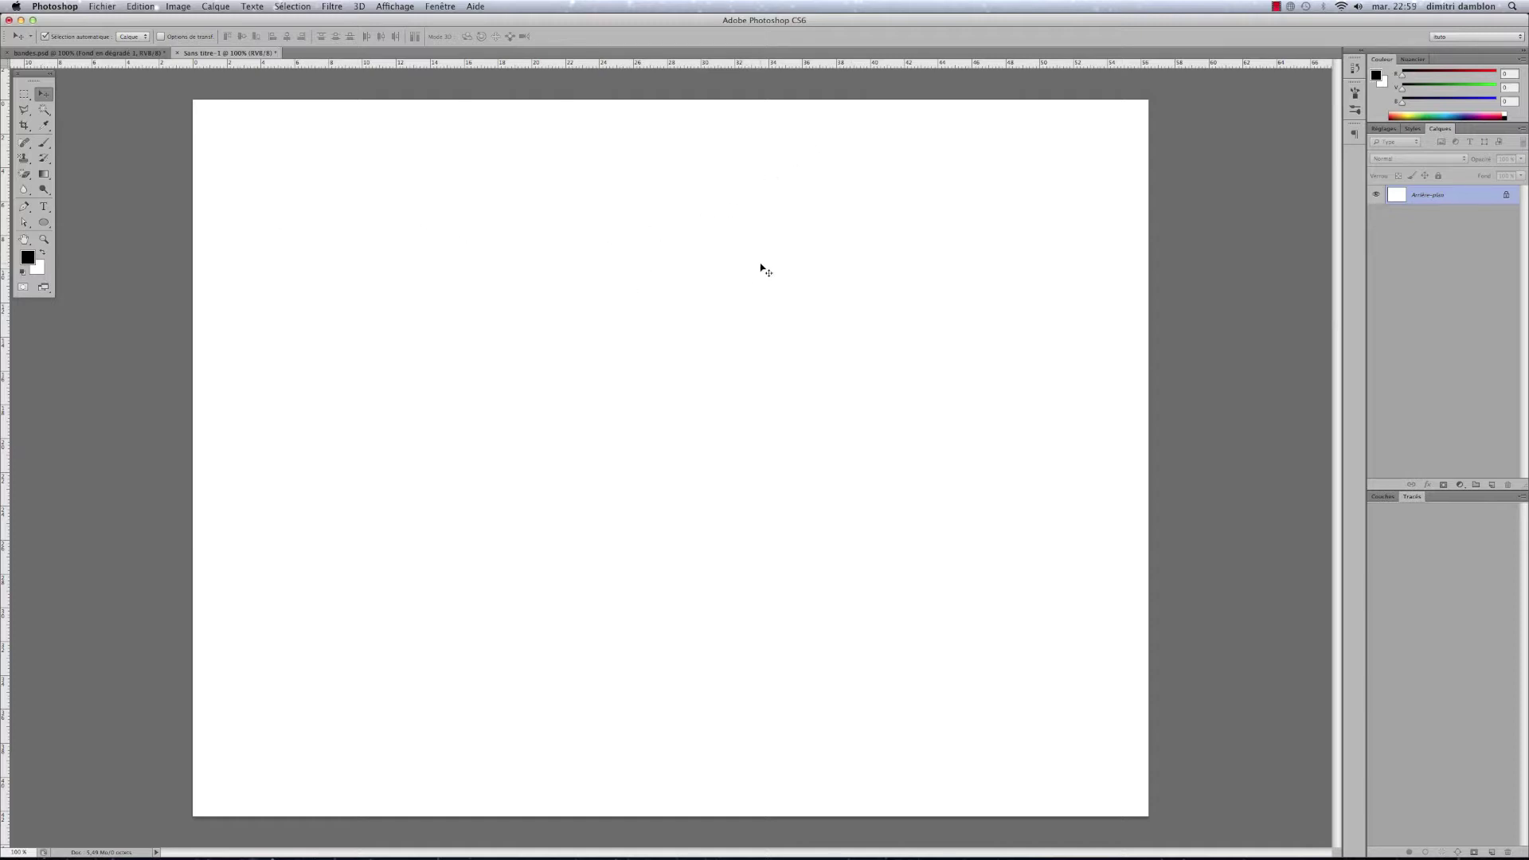
pyautogui.hotkey('alt', 'BackSpace')
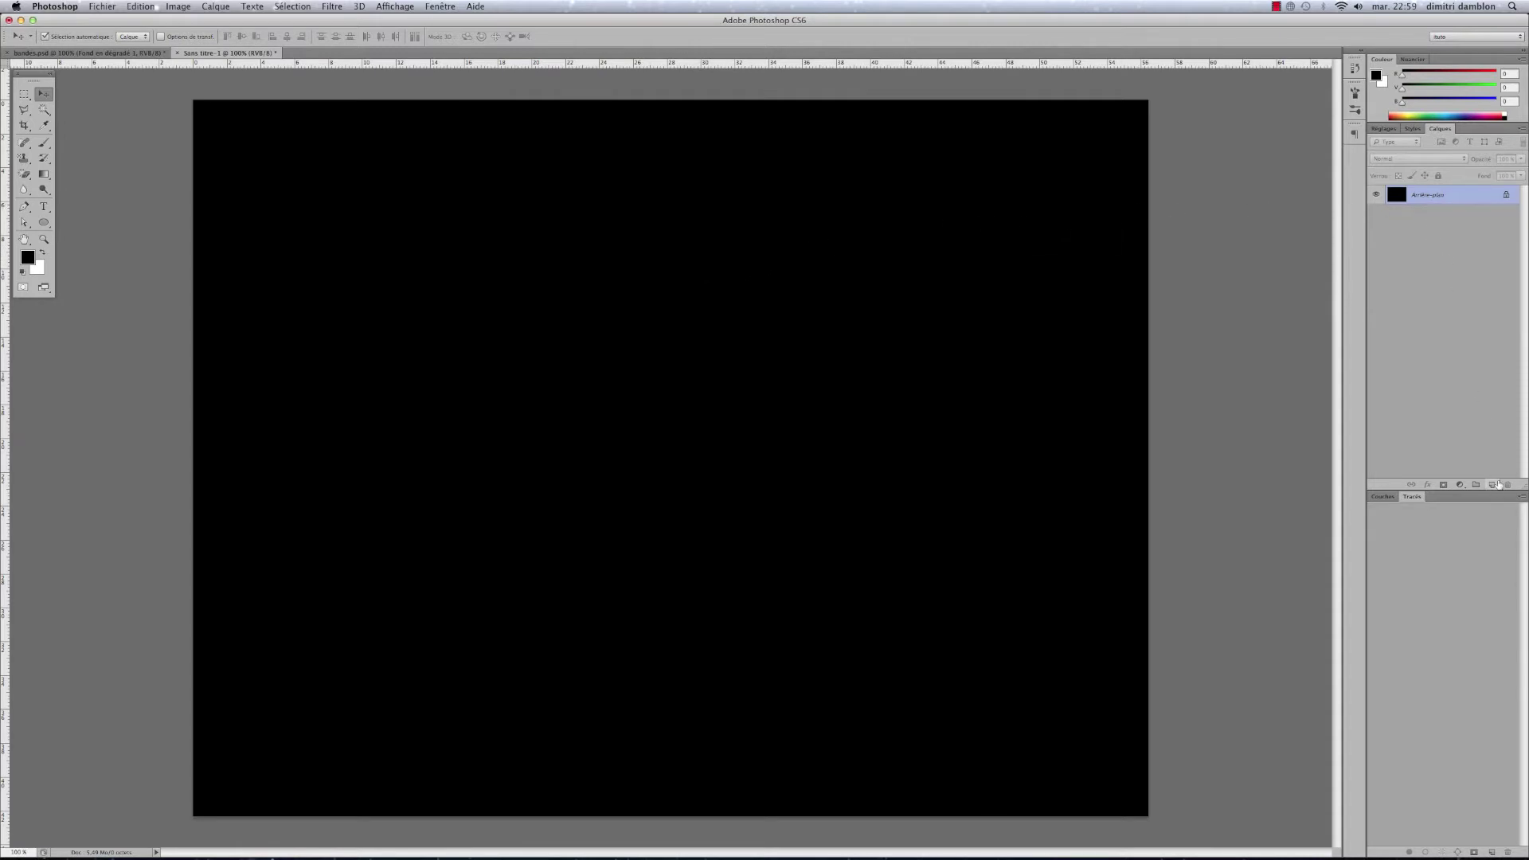
pyautogui.click(1493, 486)
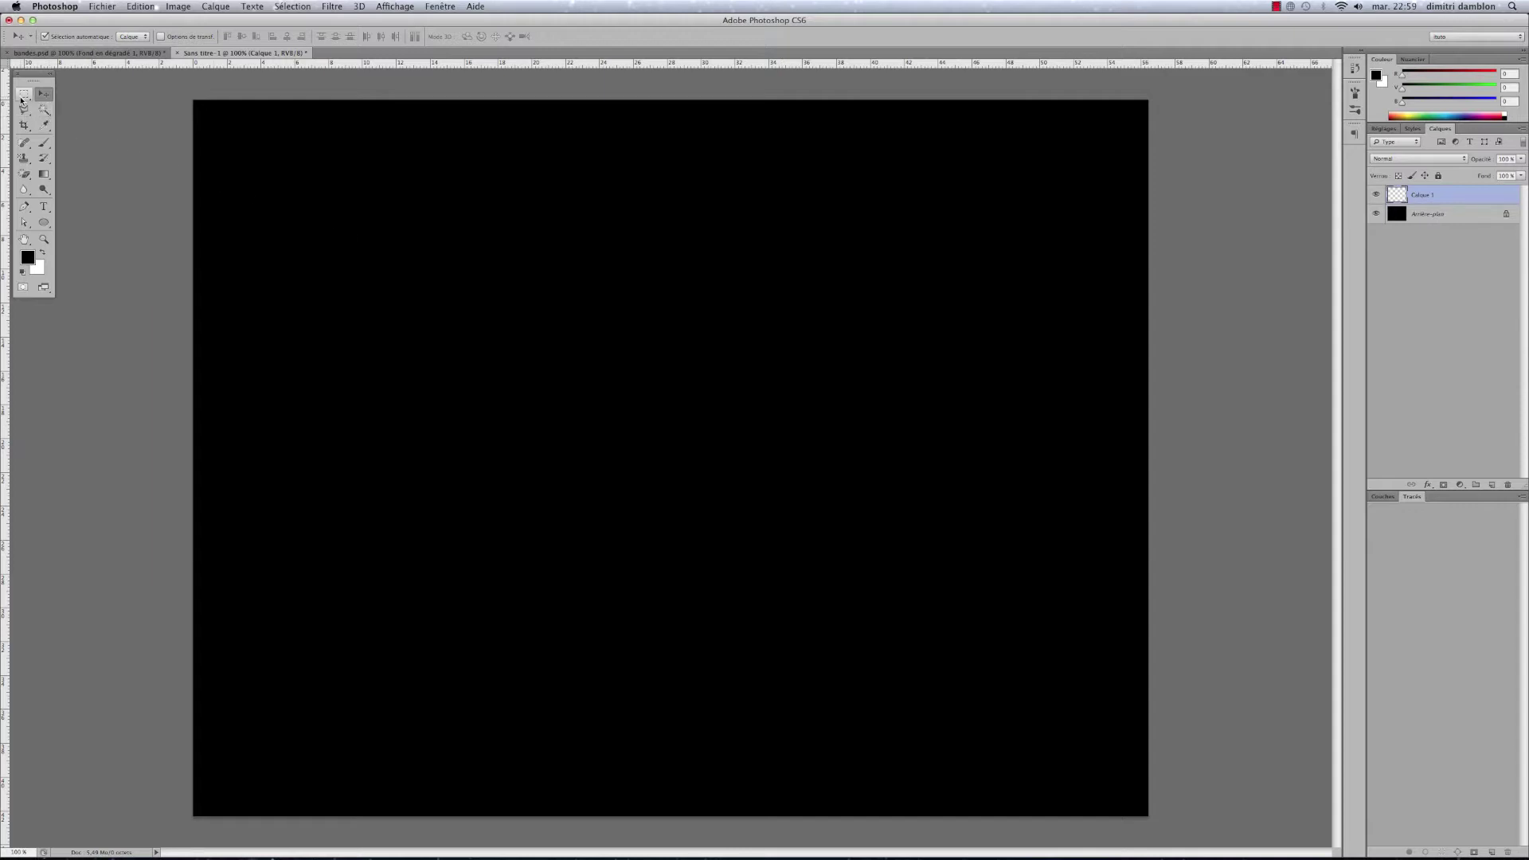
# - Make a full-height rectangular selection about 2 cm wide, starting about 5 cm from the canvas's left edge
pyautogui.click(23, 94)
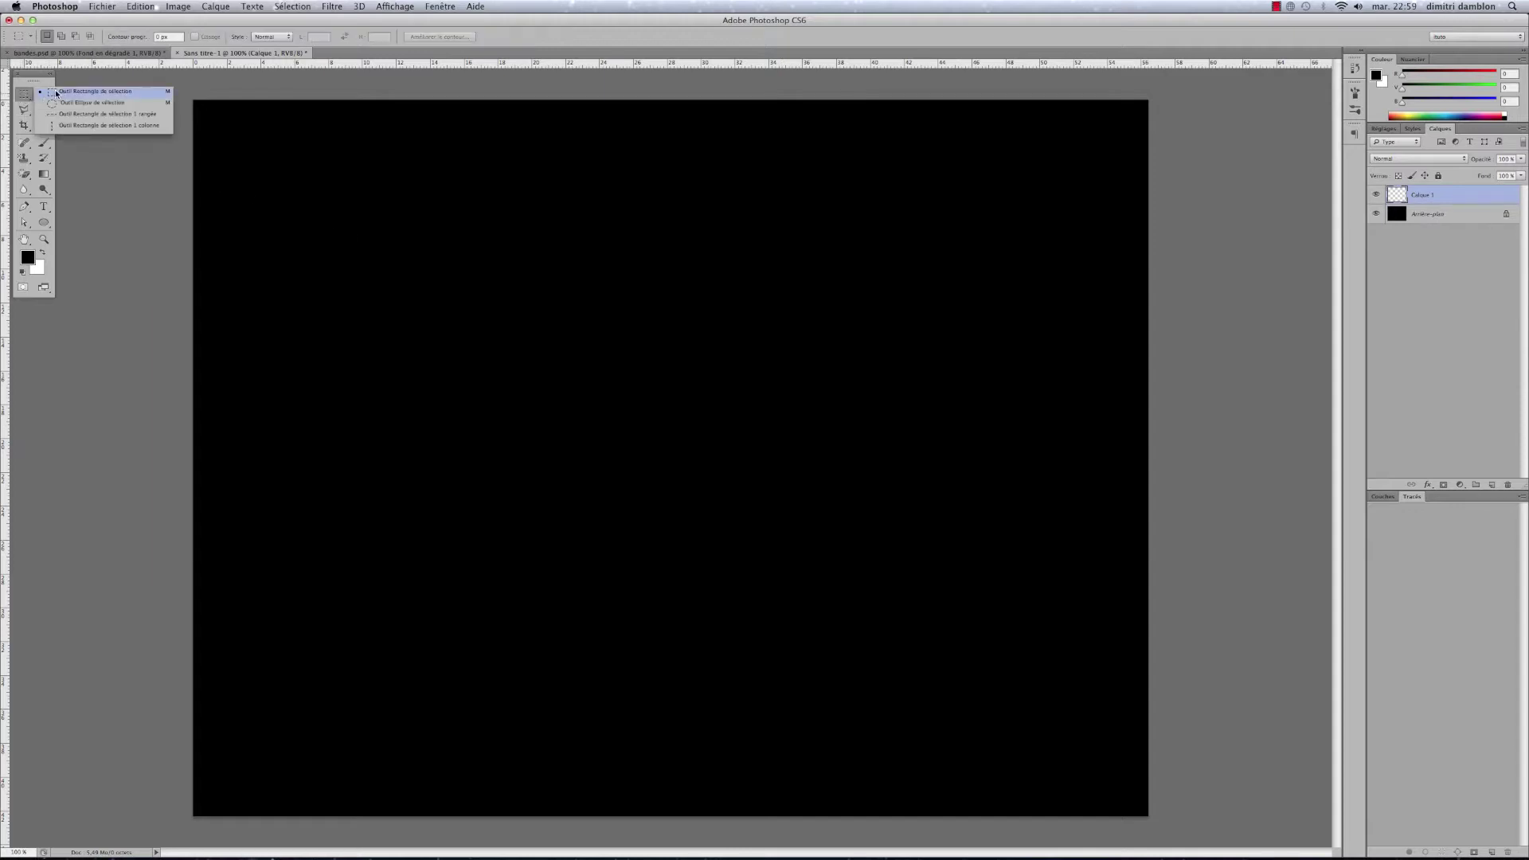
pyautogui.click(56, 93)
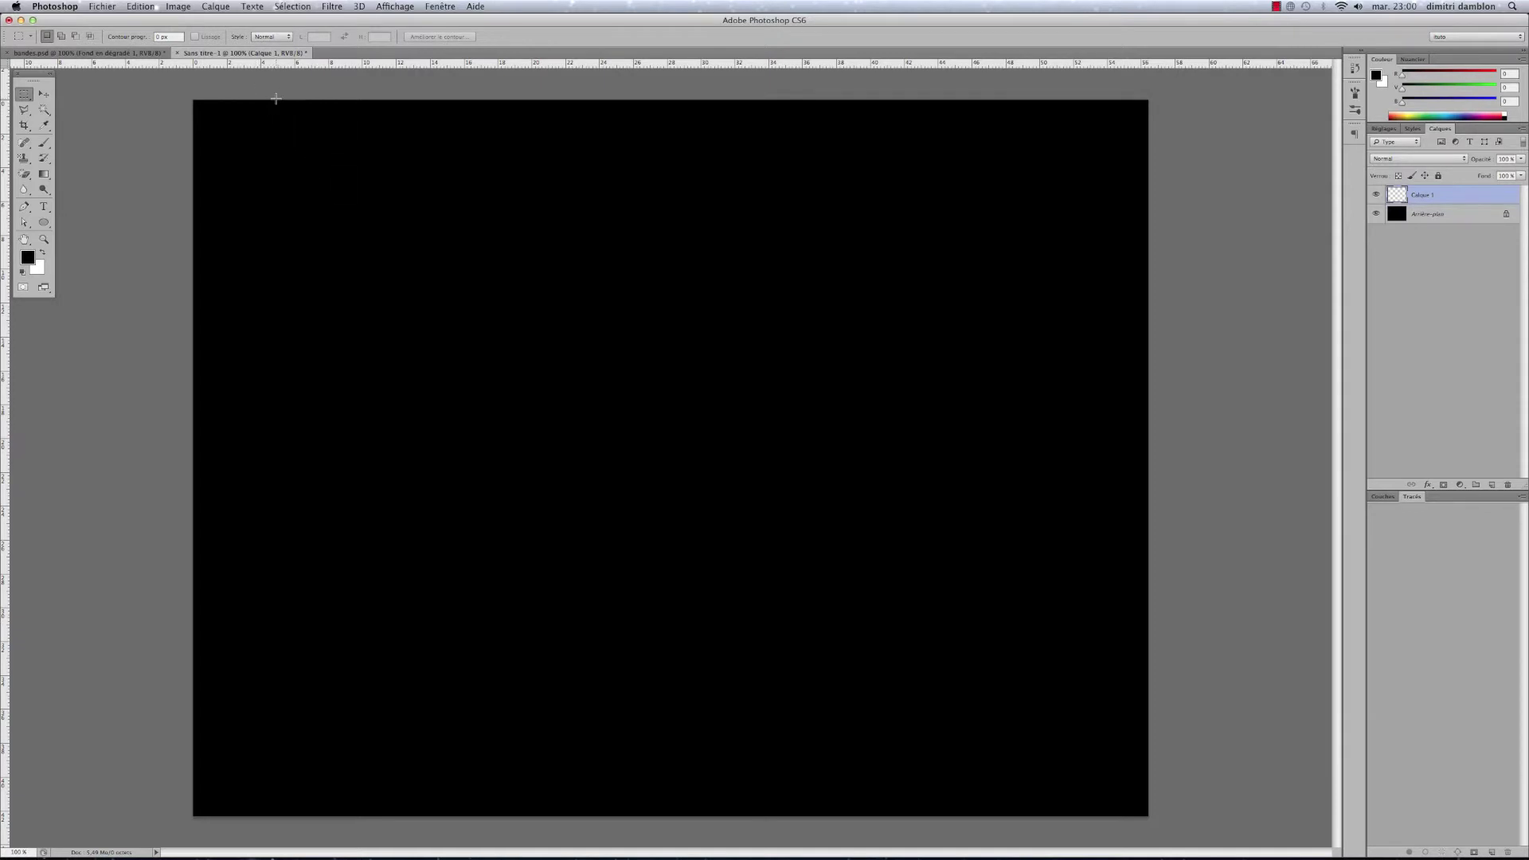
pyautogui.moveTo(276, 99); pyautogui.dragTo(310, 820)
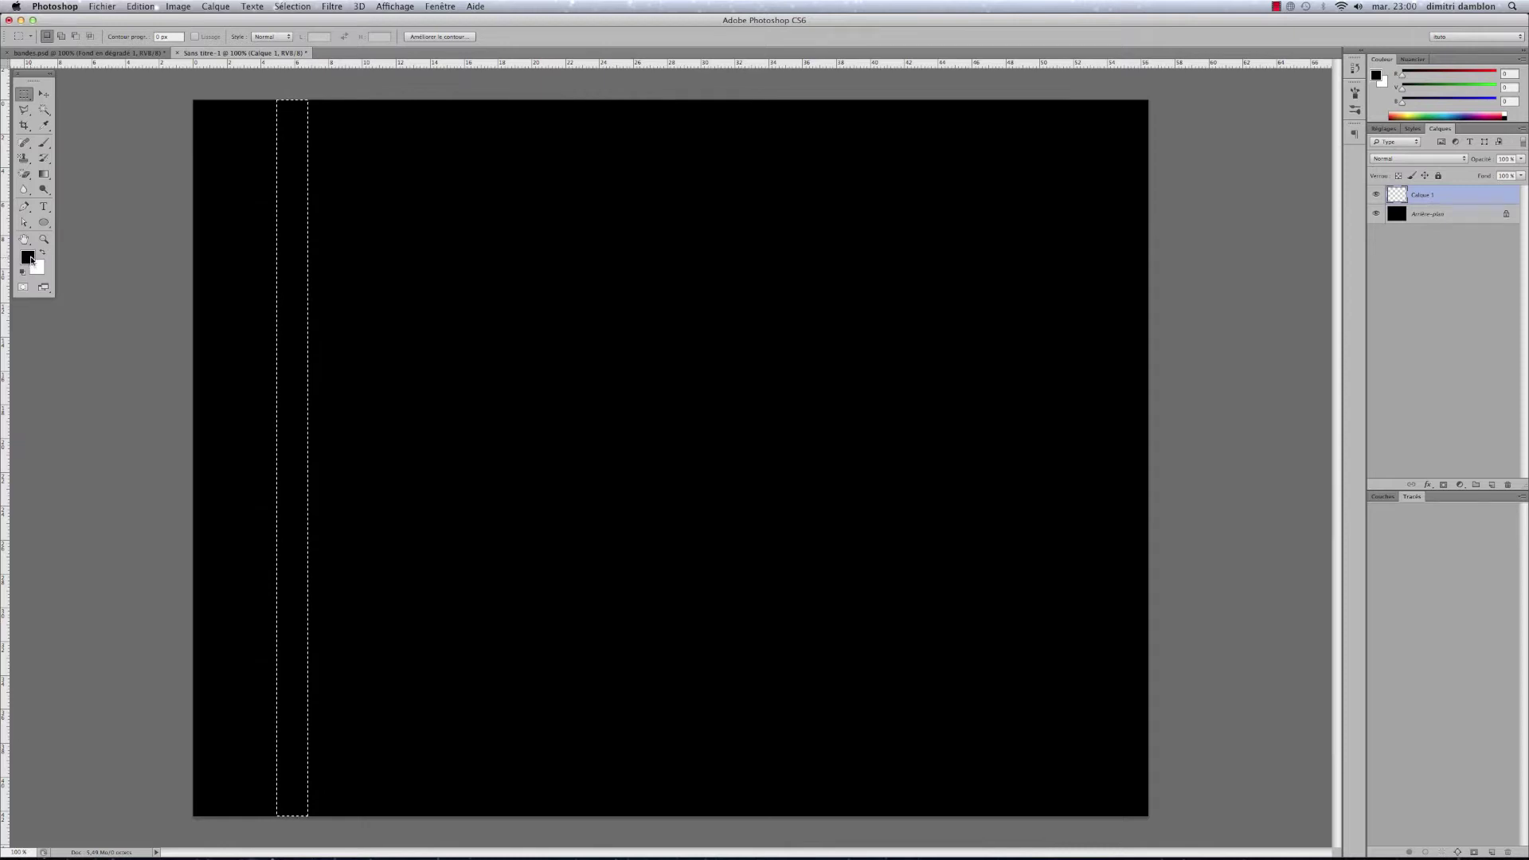
# - Set the foreground colour to mid grey #7b7b7b and fill the narrow selection with it
pyautogui.click(29, 258)
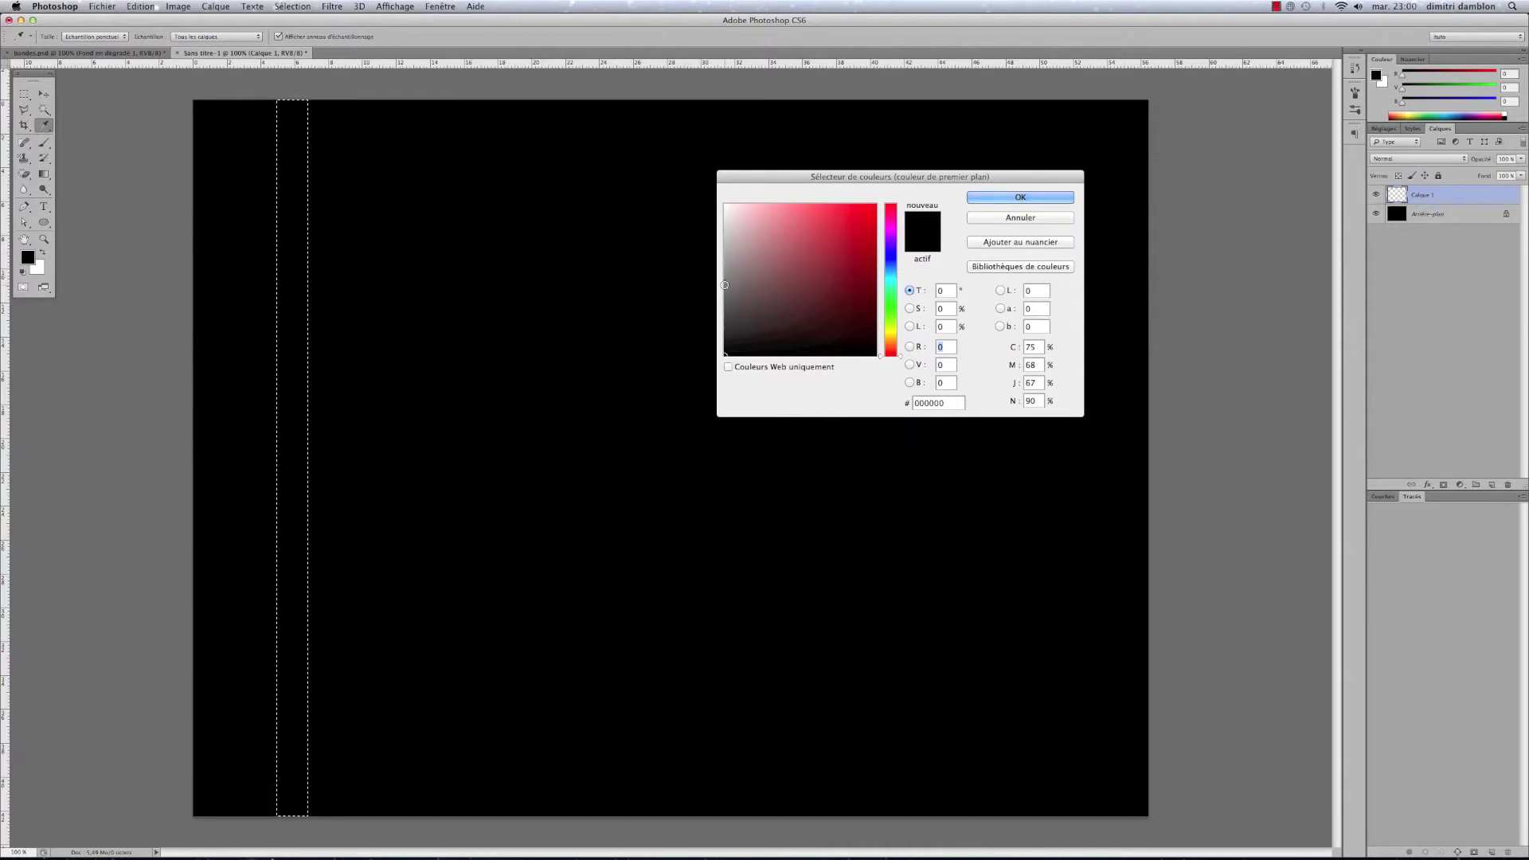
pyautogui.click(725, 282)
pyautogui.moveTo(725, 282); pyautogui.dragTo(725, 284)
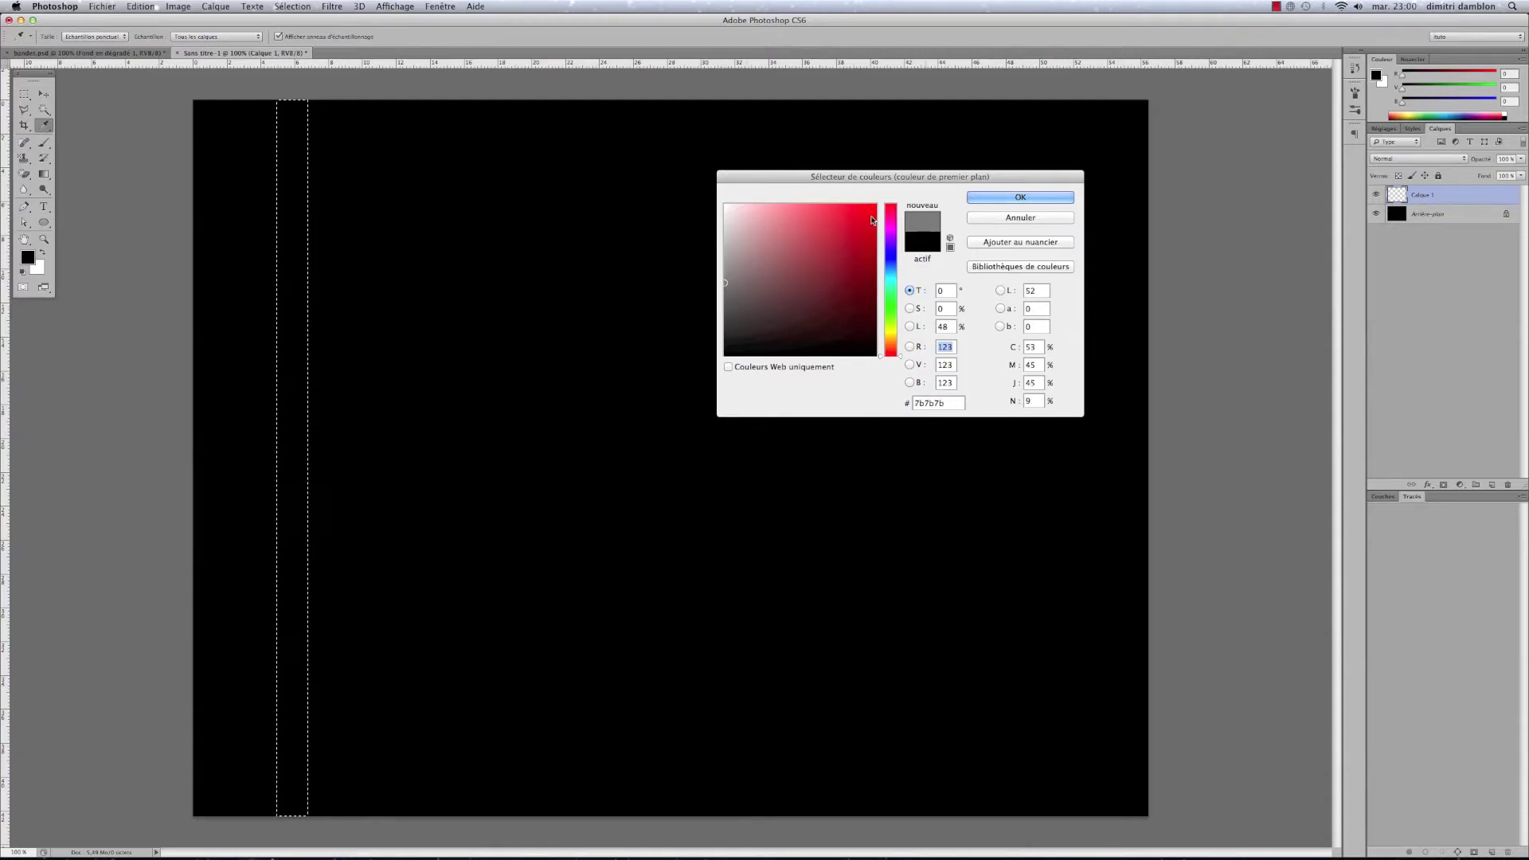
pyautogui.click(1020, 197)
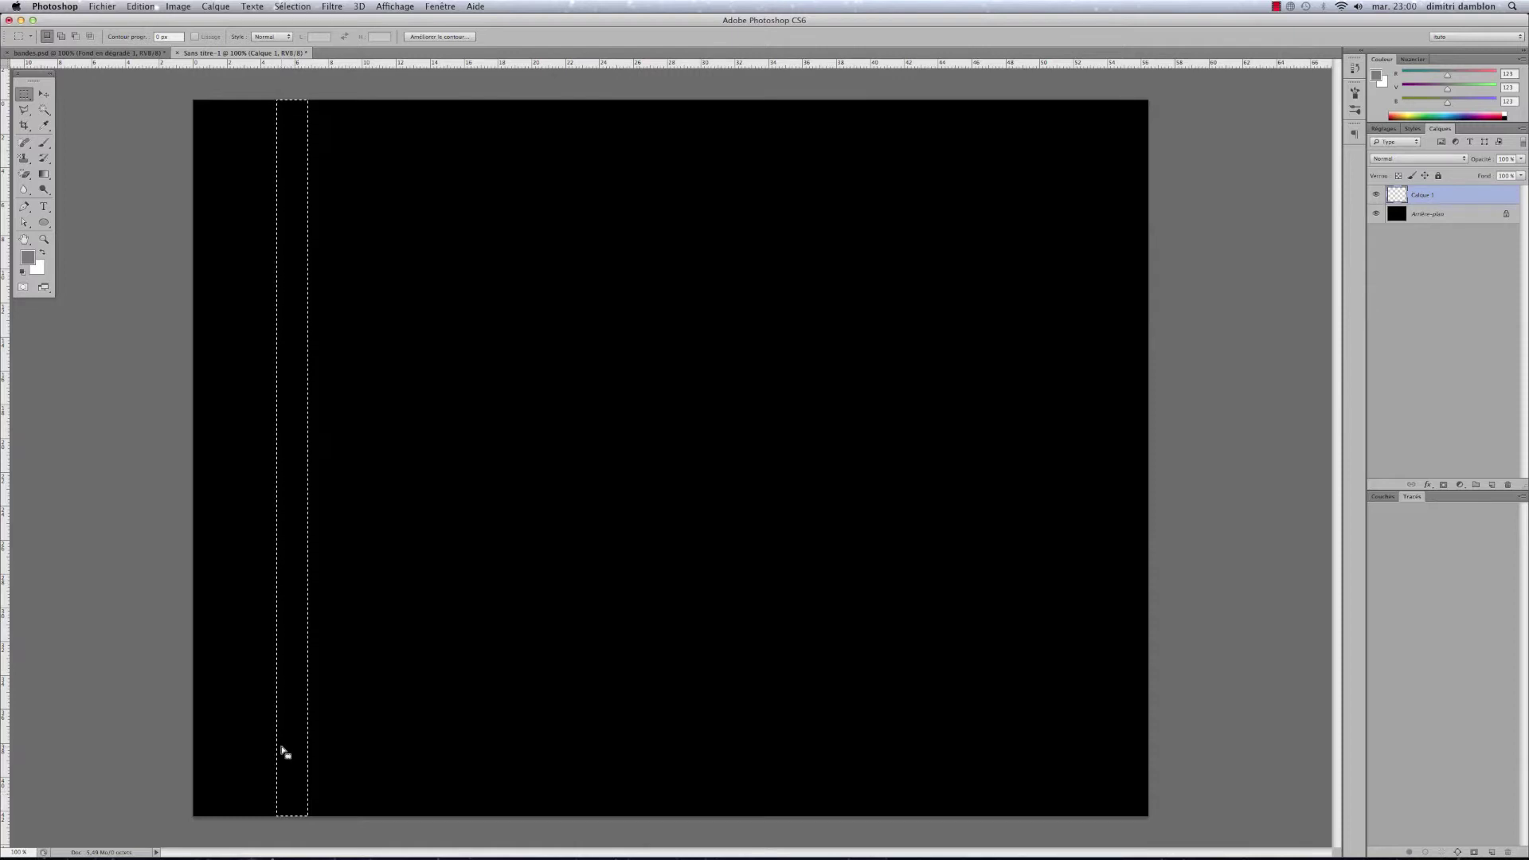
pyautogui.press('alt')
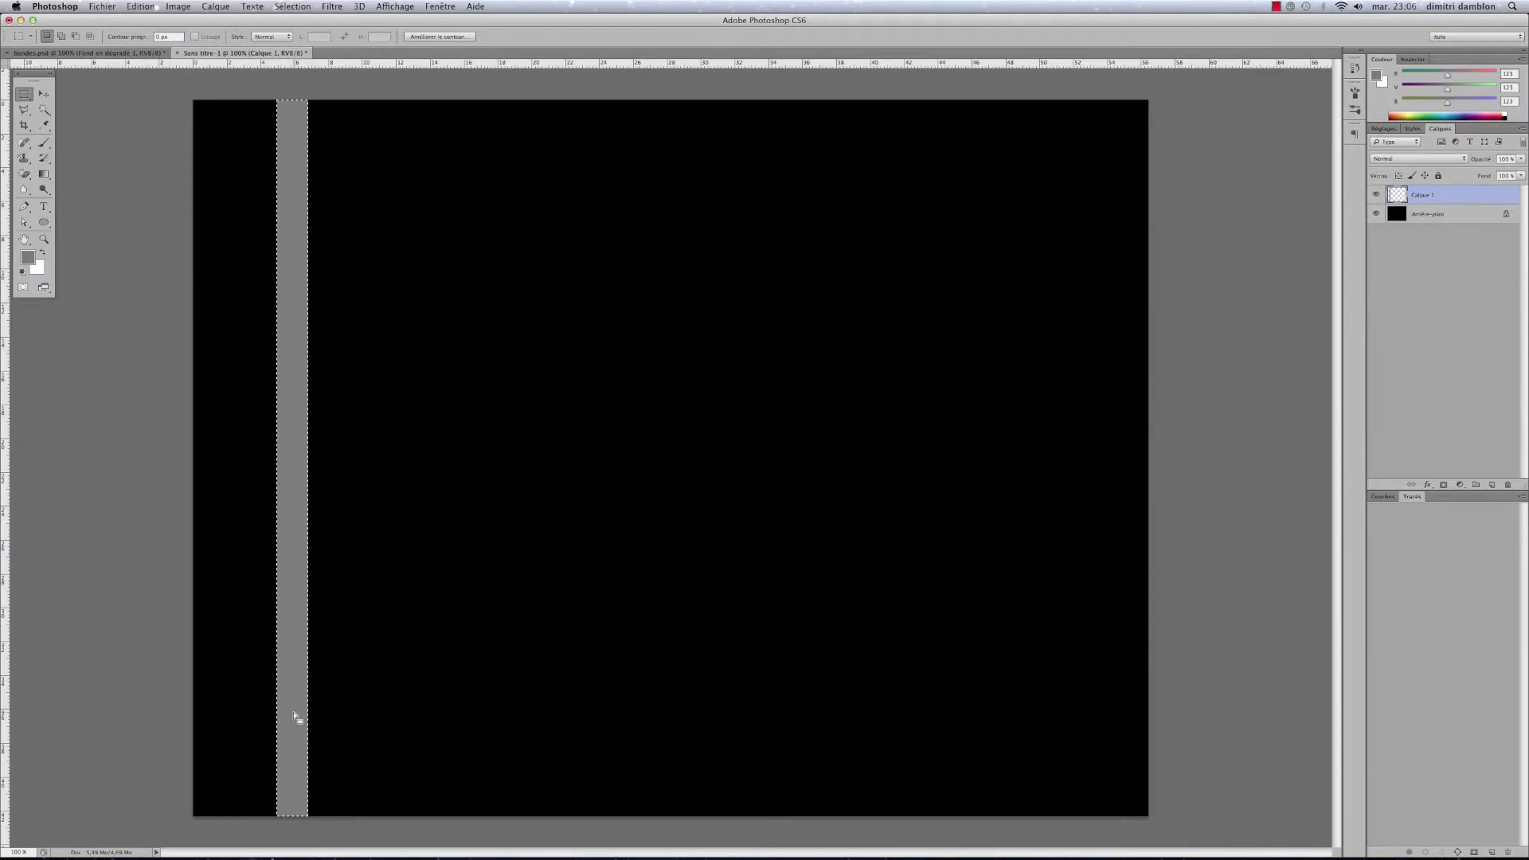
# - Define the grey strip as a brush preset named "bandes"
pyautogui.click(137, 8)
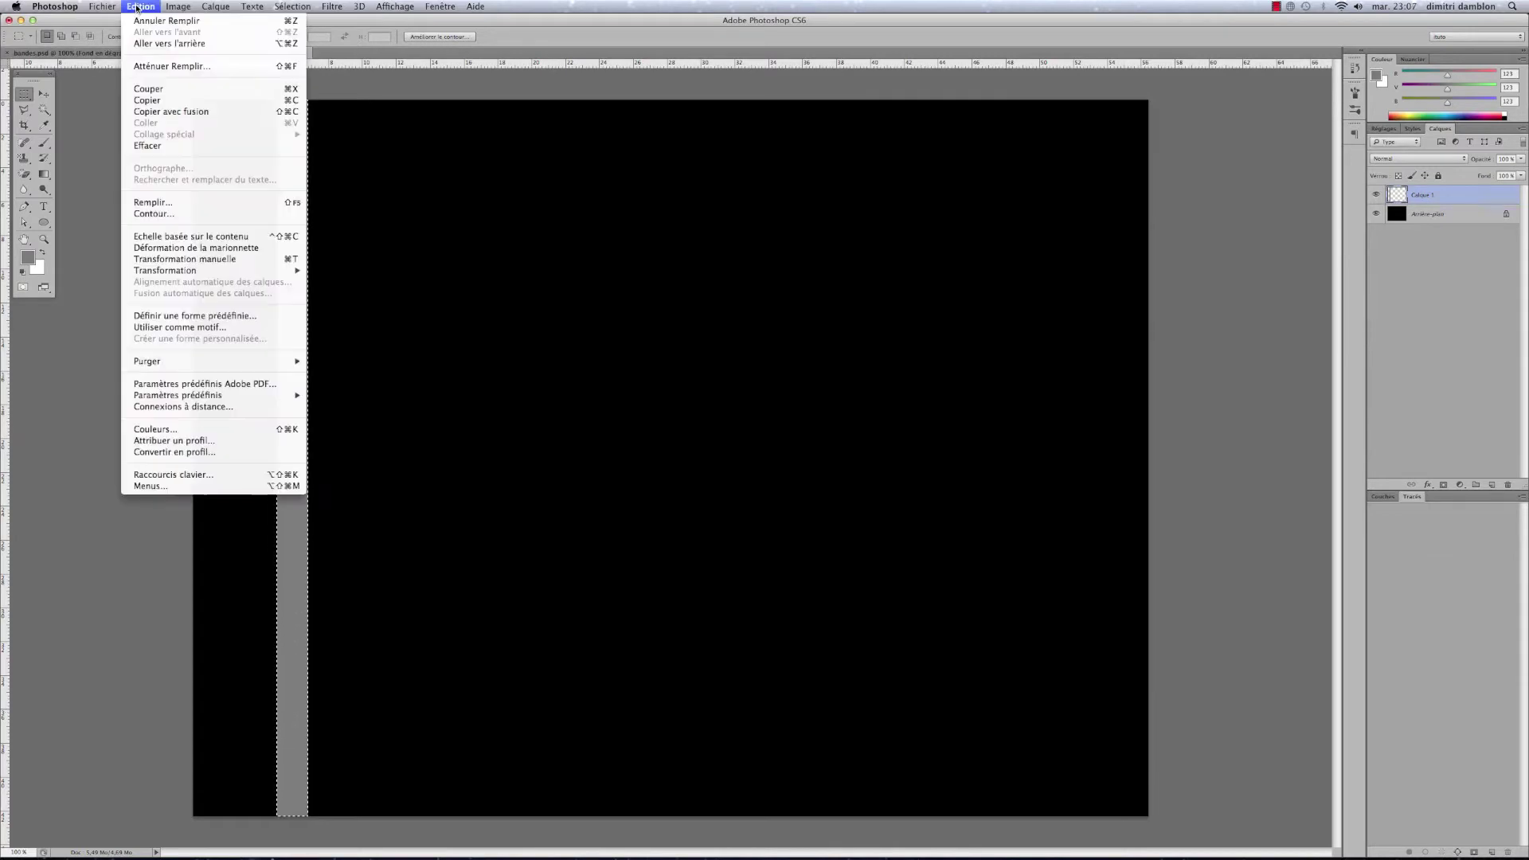
pyautogui.click(209, 316)
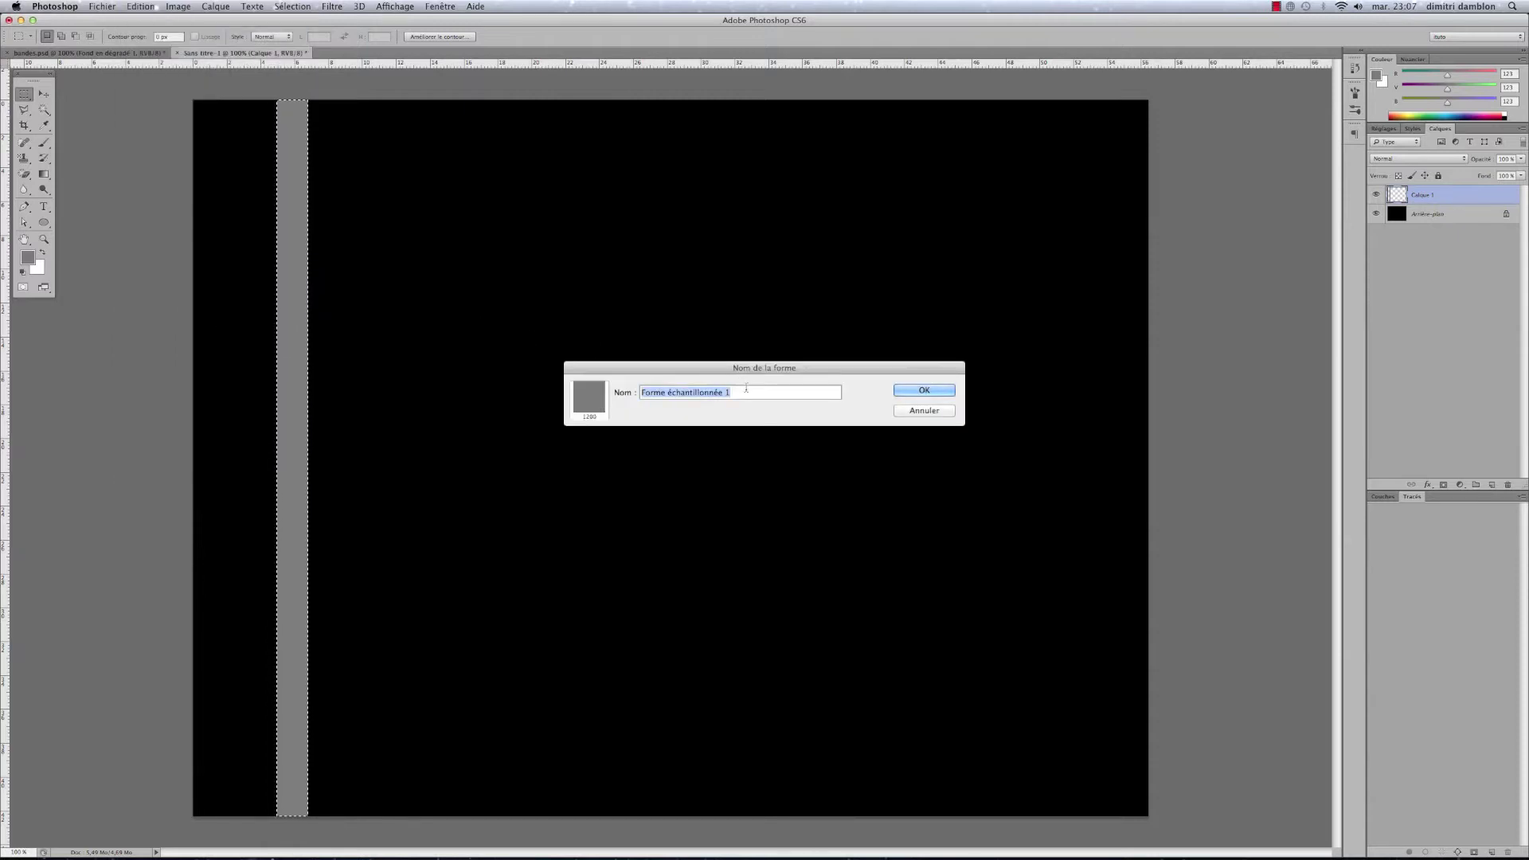
pyautogui.write('bandes')
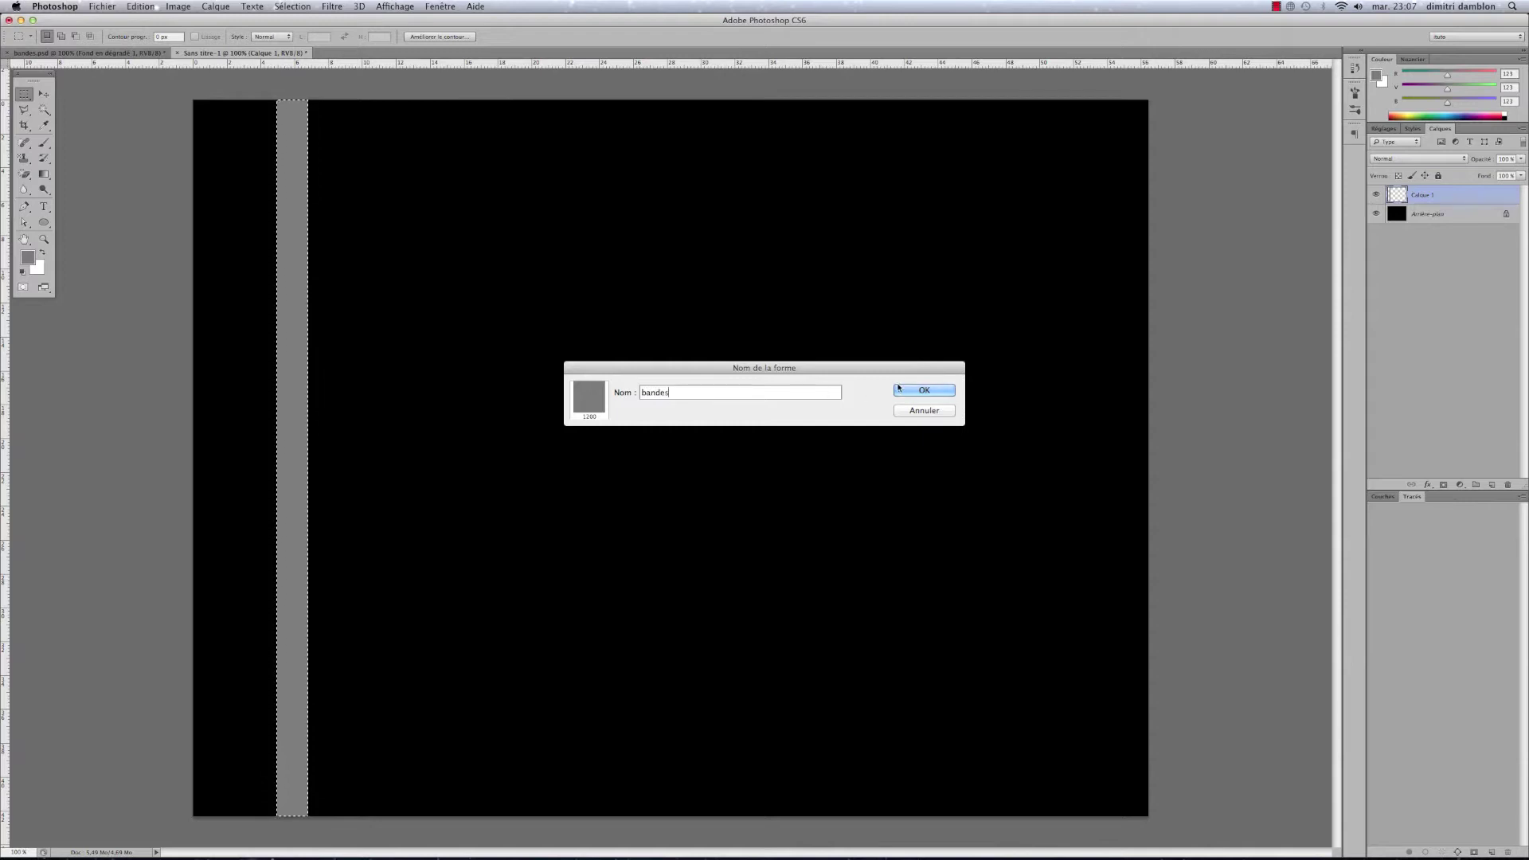
pyautogui.click(916, 391)
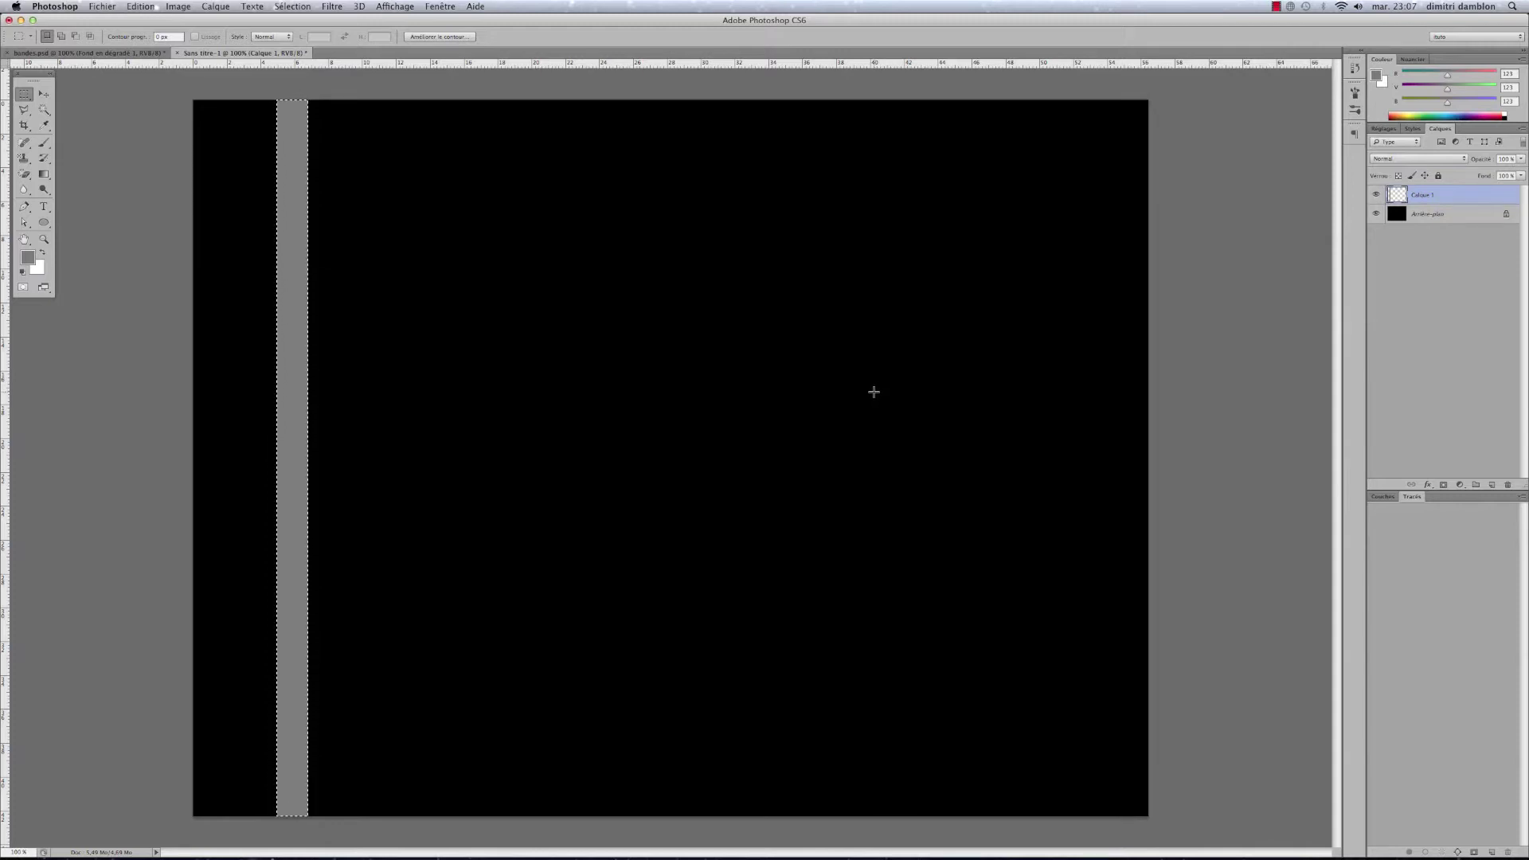
# - Deselect the strip and delete its layer, leaving only the black background
pyautogui.press('super+d')
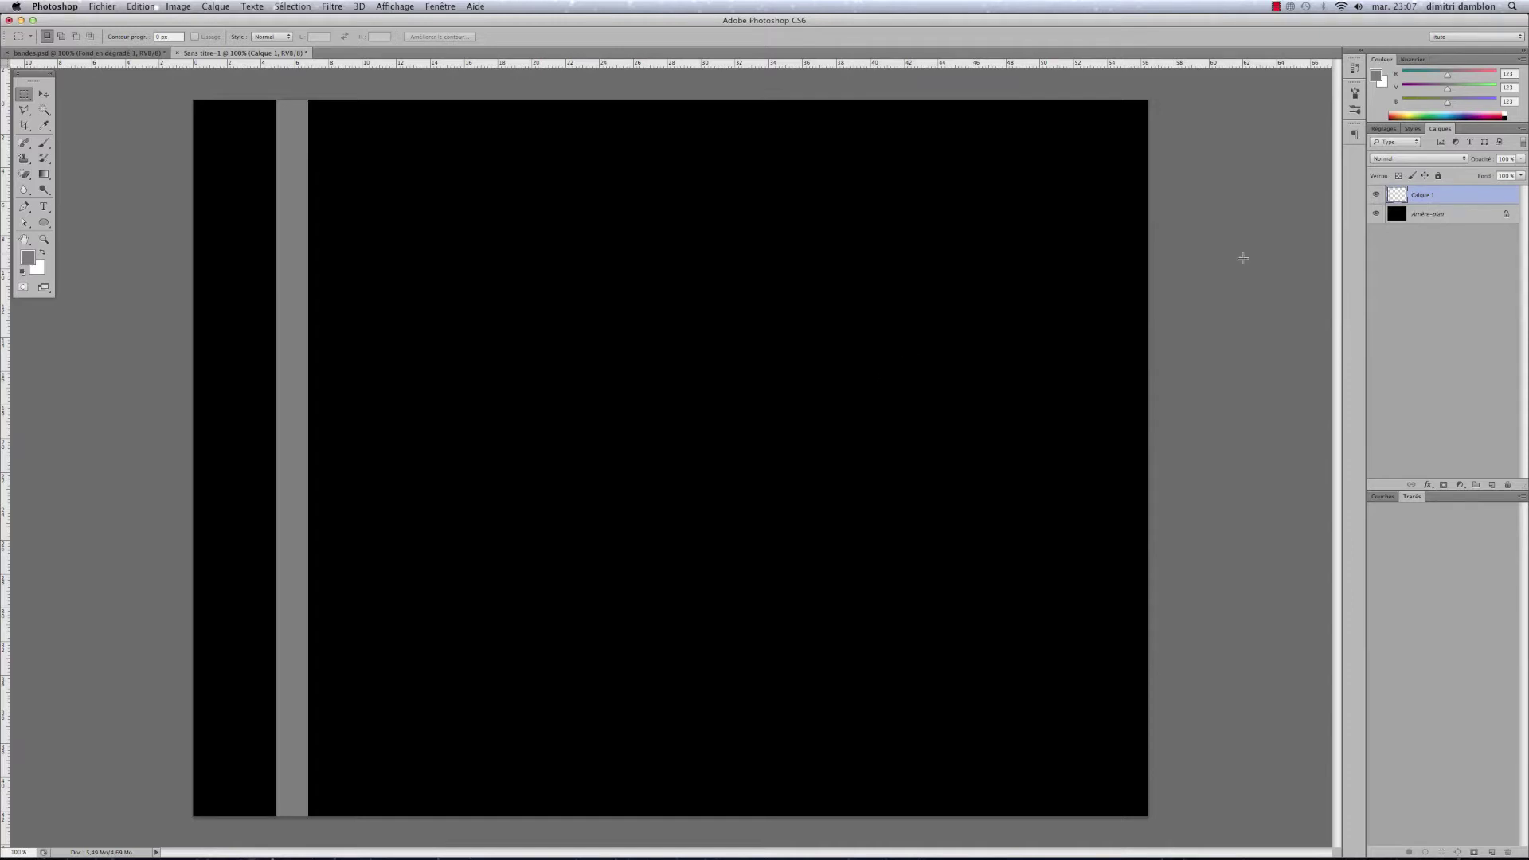
pyautogui.click(1377, 195)
pyautogui.click(1376, 196)
pyautogui.moveTo(1390, 199); pyautogui.dragTo(1507, 484)
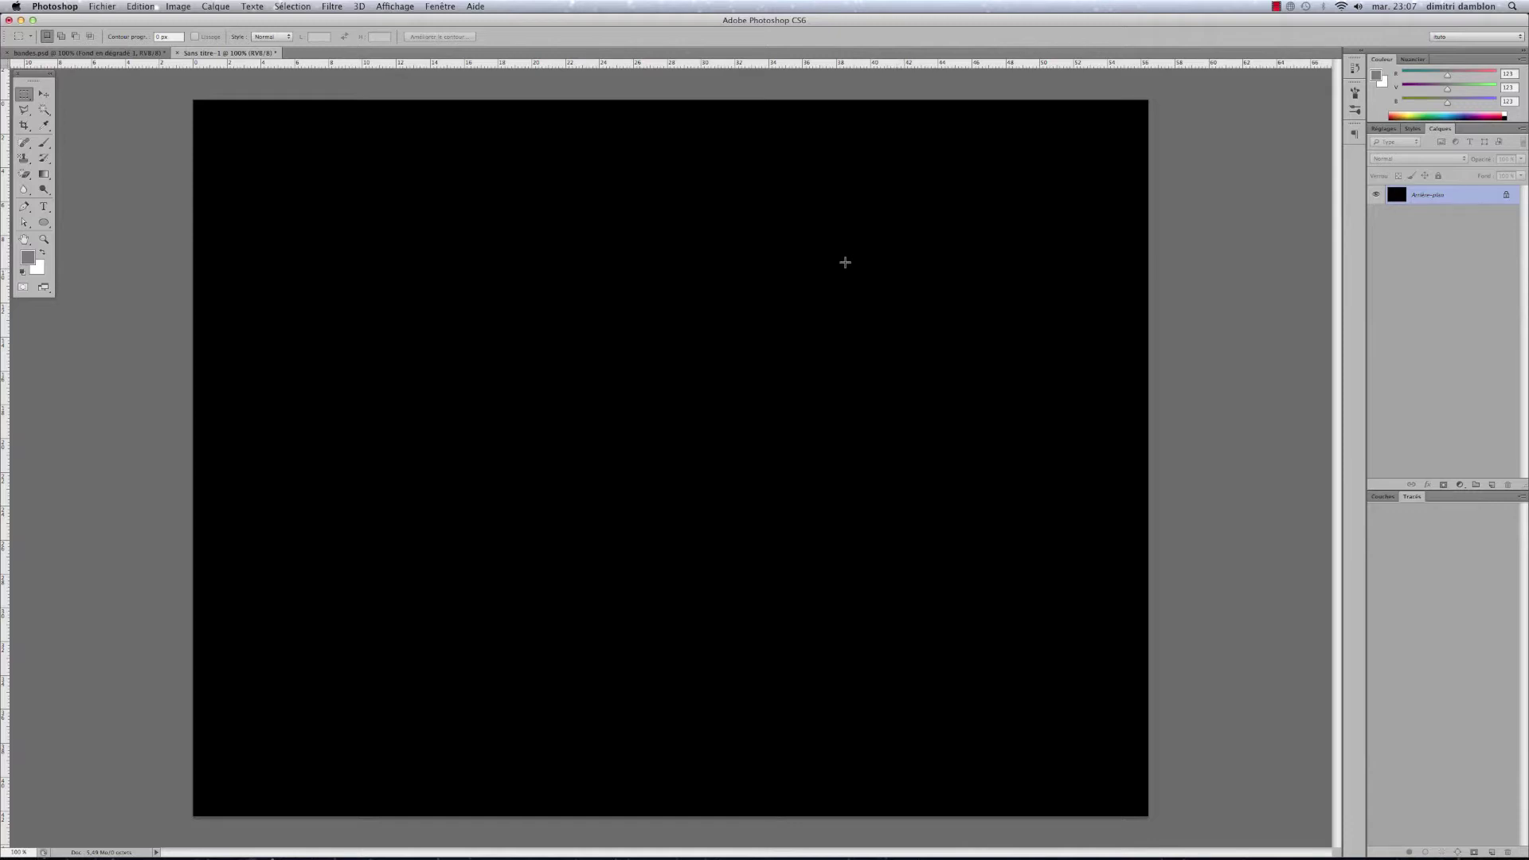
# - Choose the Brush tool with the new grey strip tip, the last one in the preset list
pyautogui.click(42, 144)
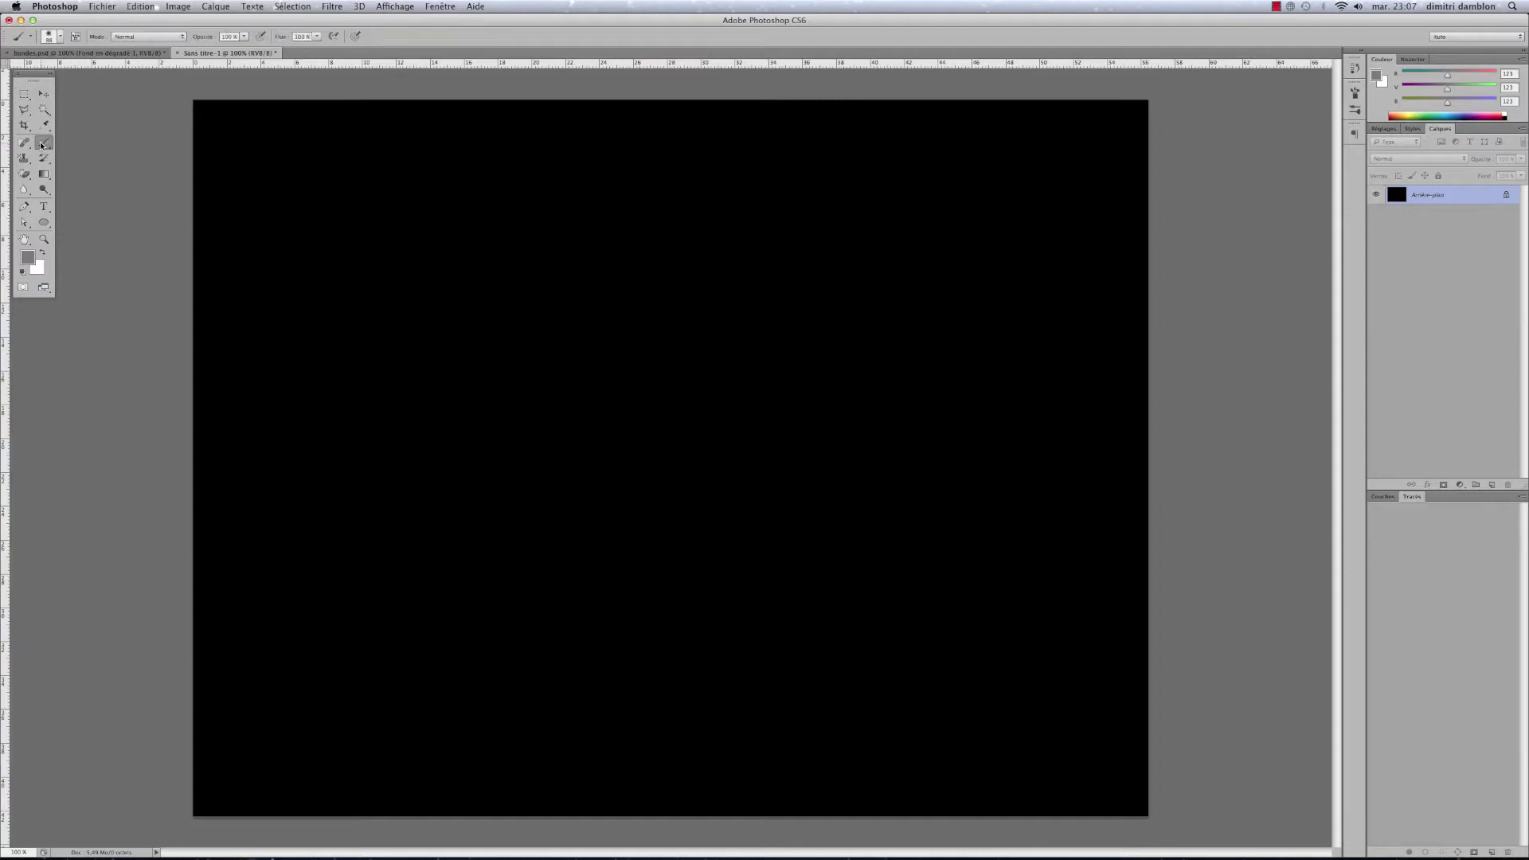
pyautogui.click(60, 36)
pyautogui.moveTo(211, 185); pyautogui.dragTo(238, 446)
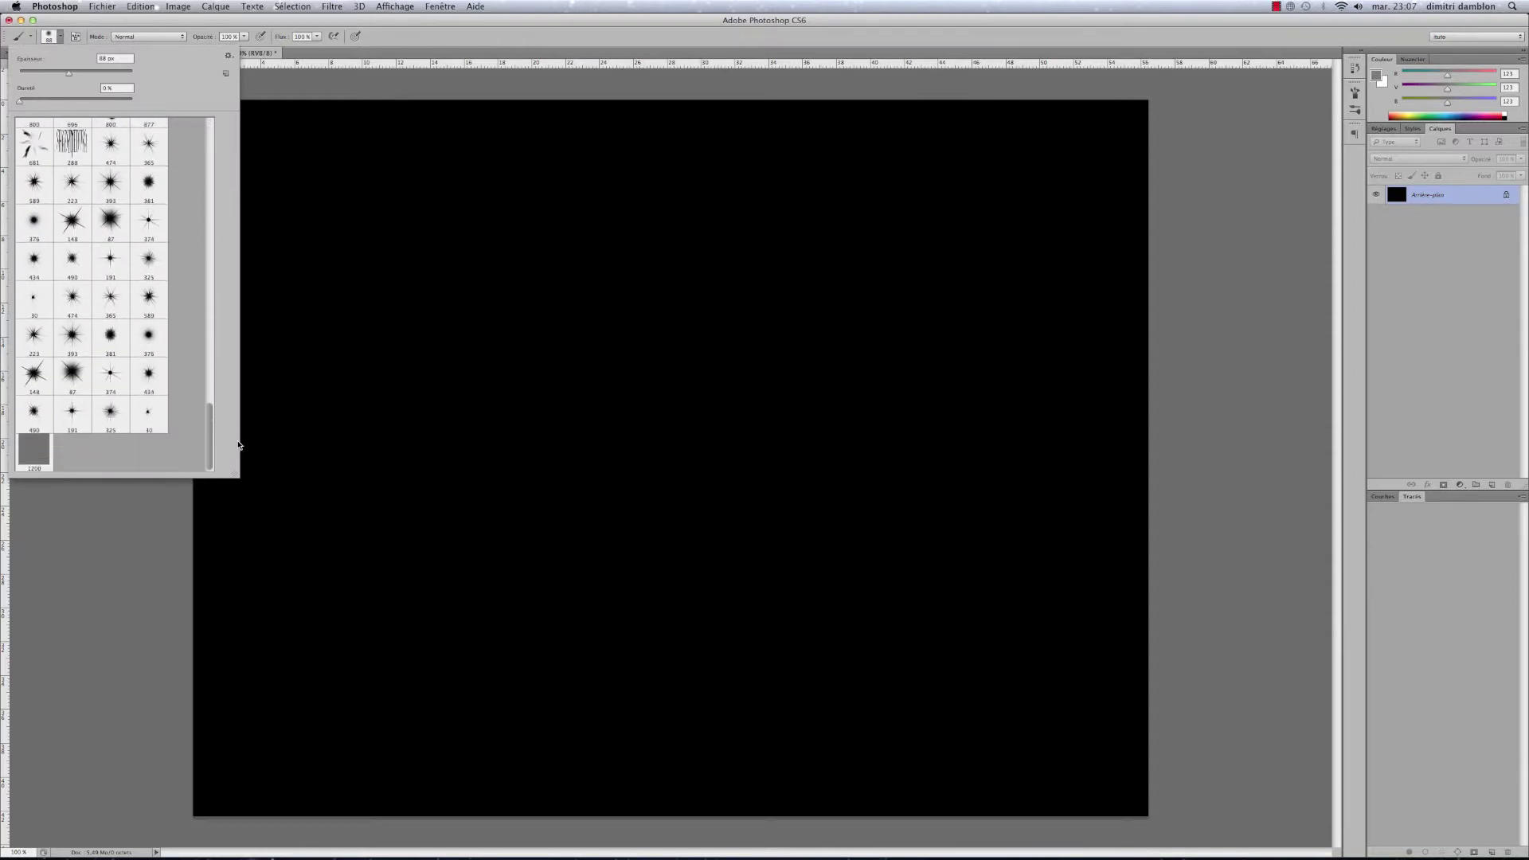
pyautogui.click(35, 458)
# - Enable Shape Dynamics for the strip brush and set the size jitter to 50%
pyautogui.click(439, 8)
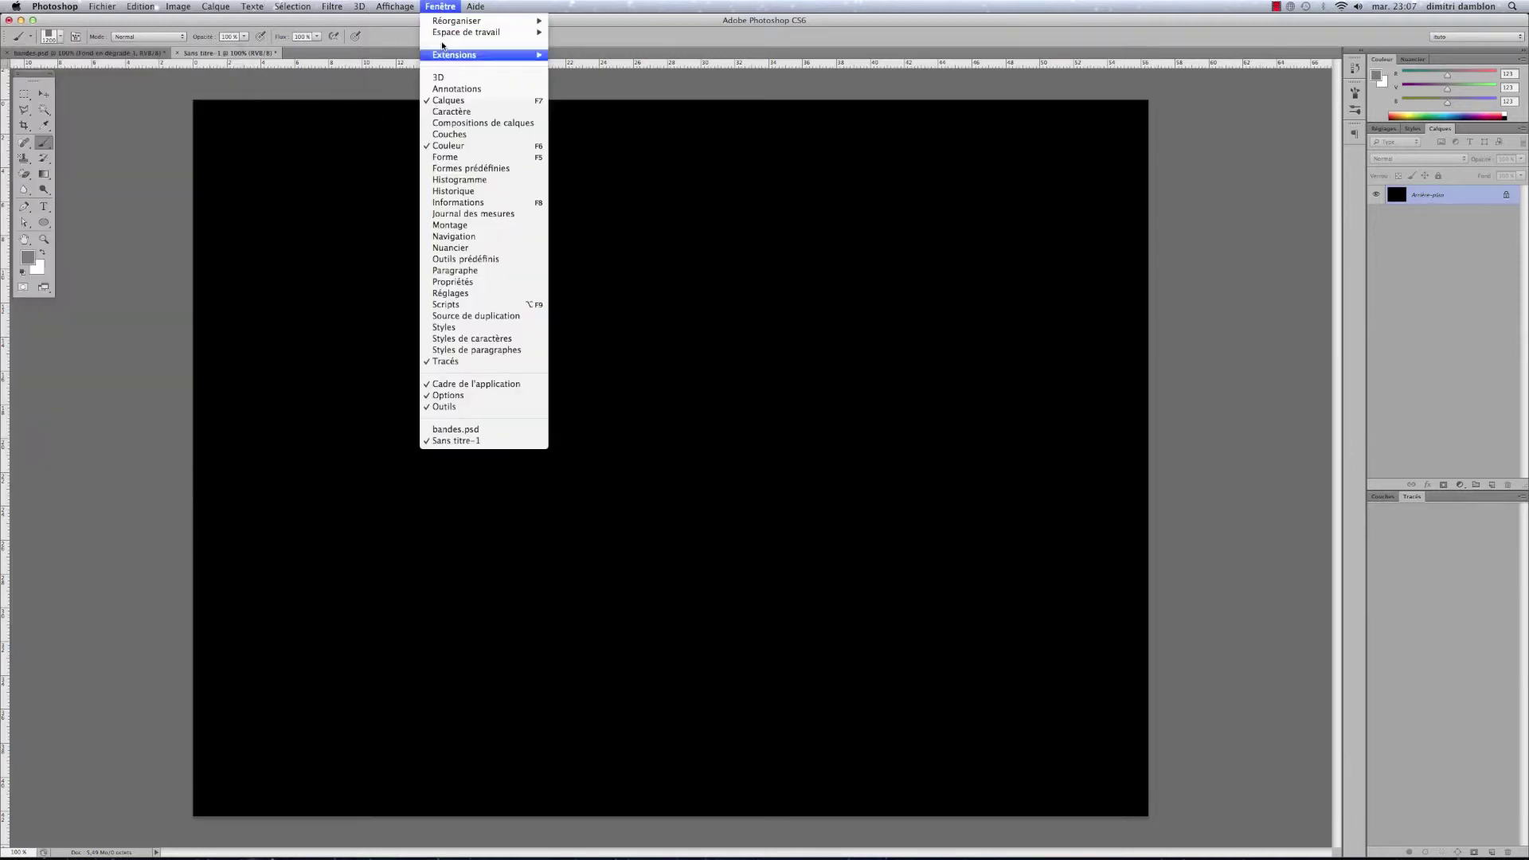
pyautogui.click(462, 157)
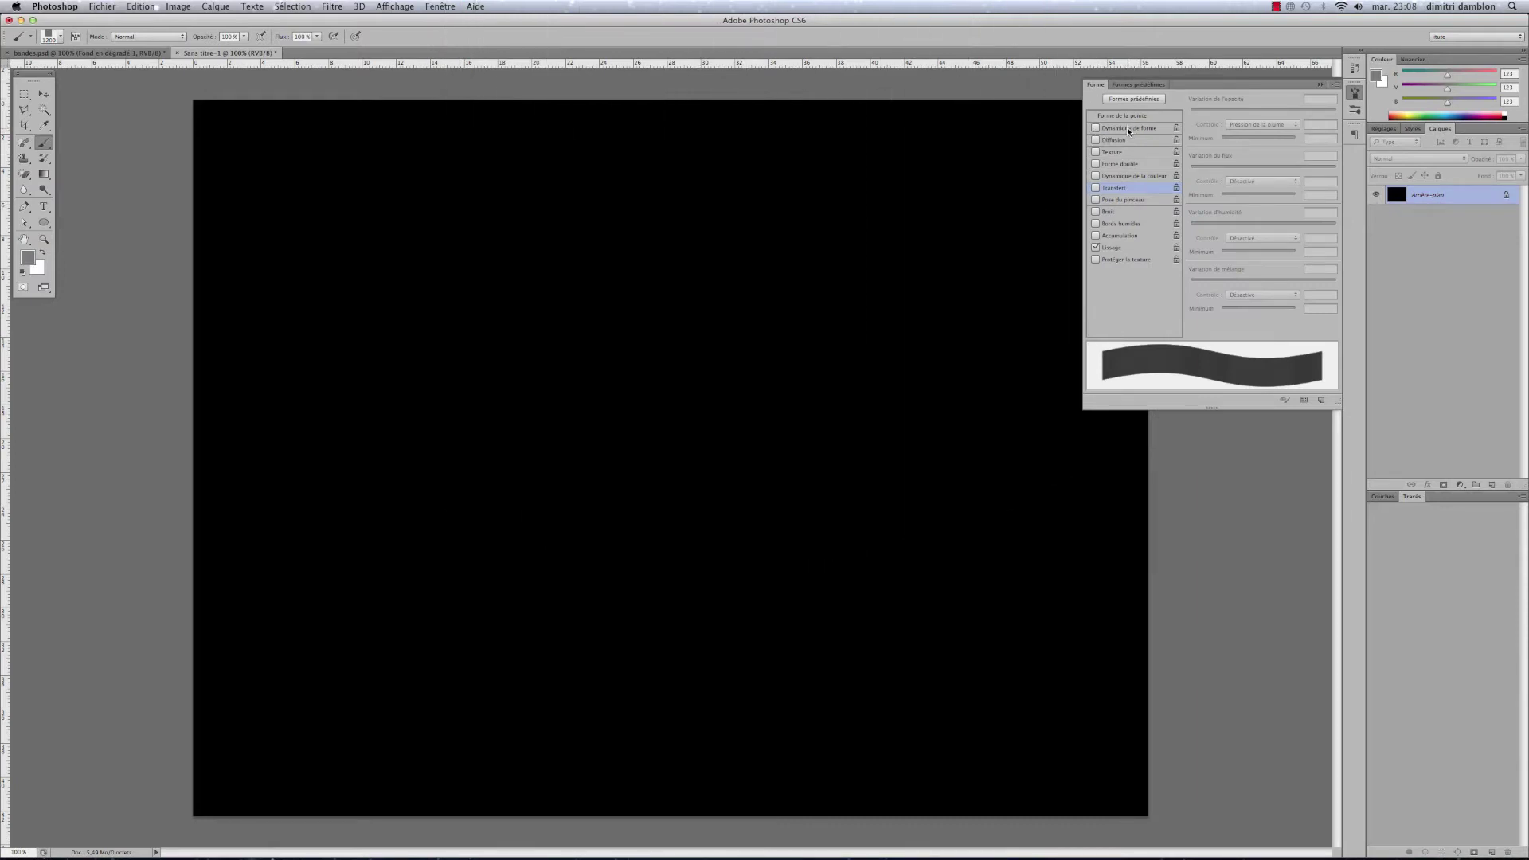
pyautogui.click(1126, 126)
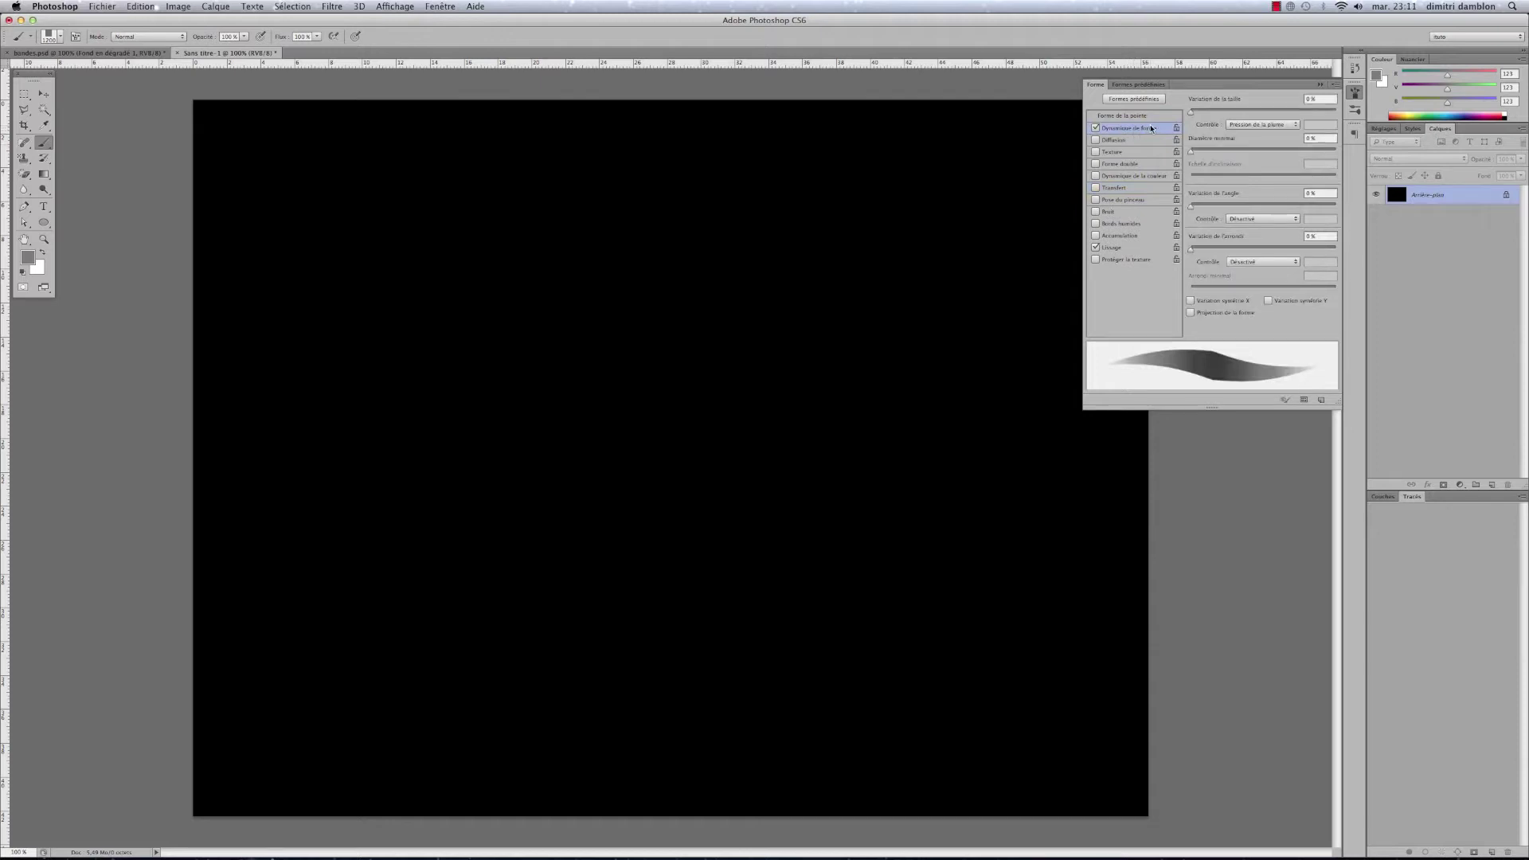
pyautogui.moveTo(1195, 112); pyautogui.dragTo(1256, 112)
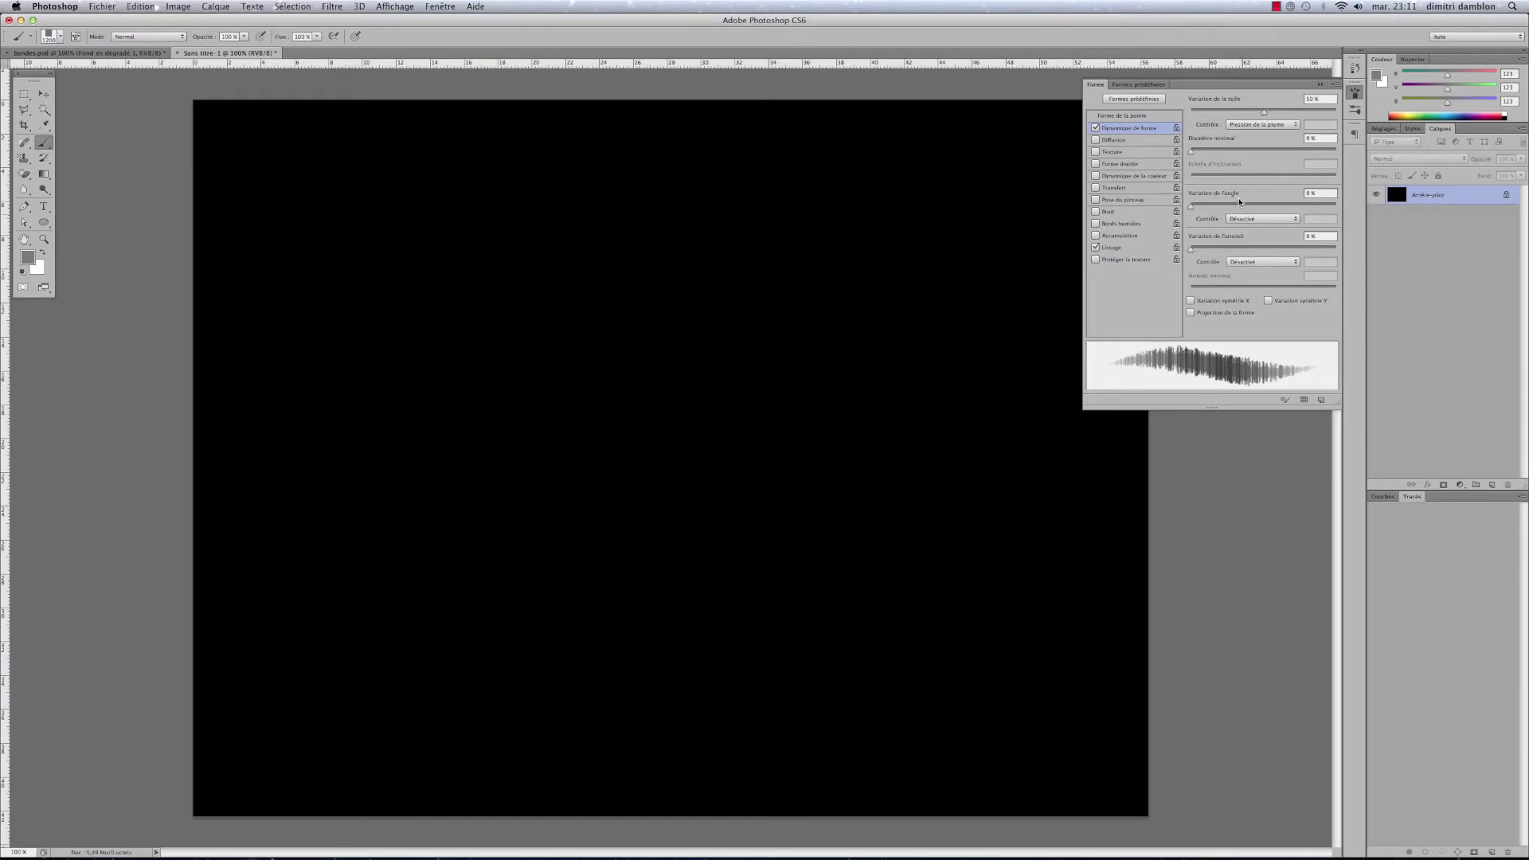
# - Enable Scattering on both axes at 1000% for the strip brush and turn on Color Dynamics
pyautogui.click(1125, 141)
pyautogui.moveTo(1334, 114)
pyautogui.mouseDown()
pyautogui.moveTo(1306, 112)
pyautogui.moveTo(1335, 110)
pyautogui.mouseUp()
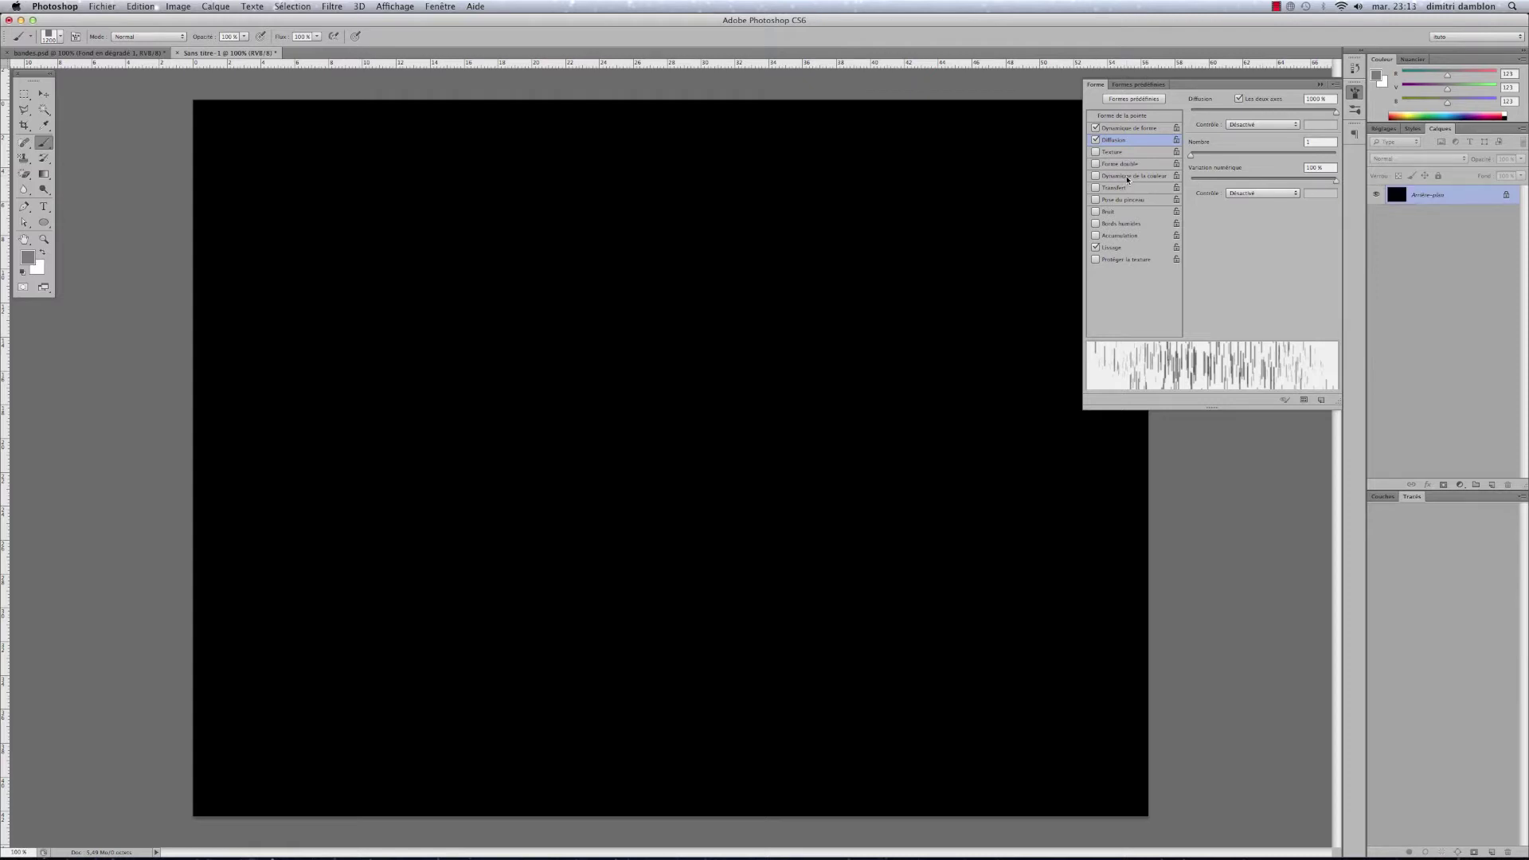
pyautogui.click(1137, 175)
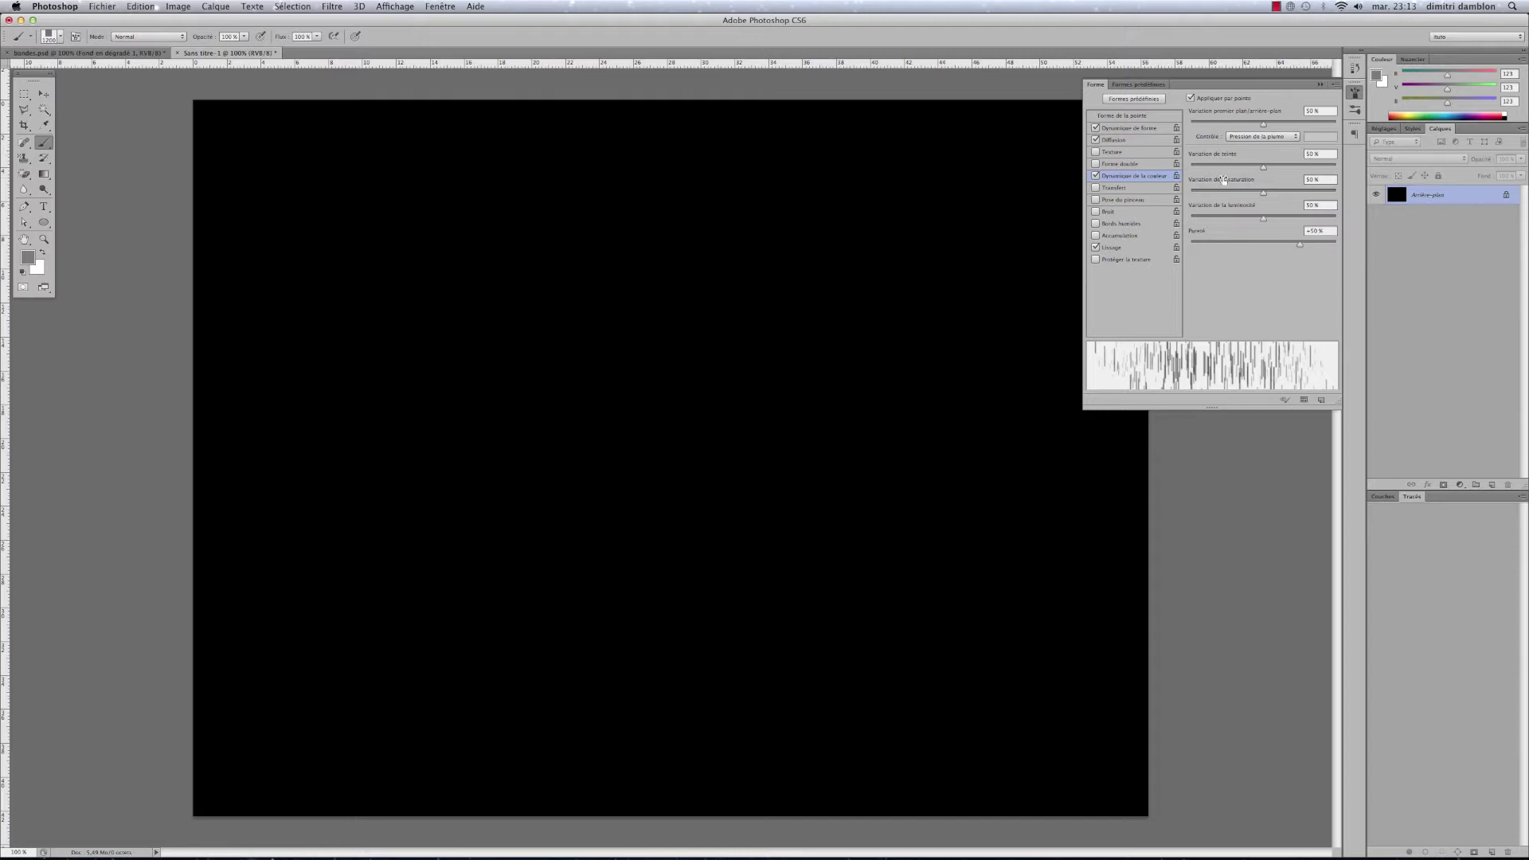
# - Enable Transfer for the strip brush with an opacity jitter of 40% and a flow jitter of 75%
pyautogui.click(1114, 188)
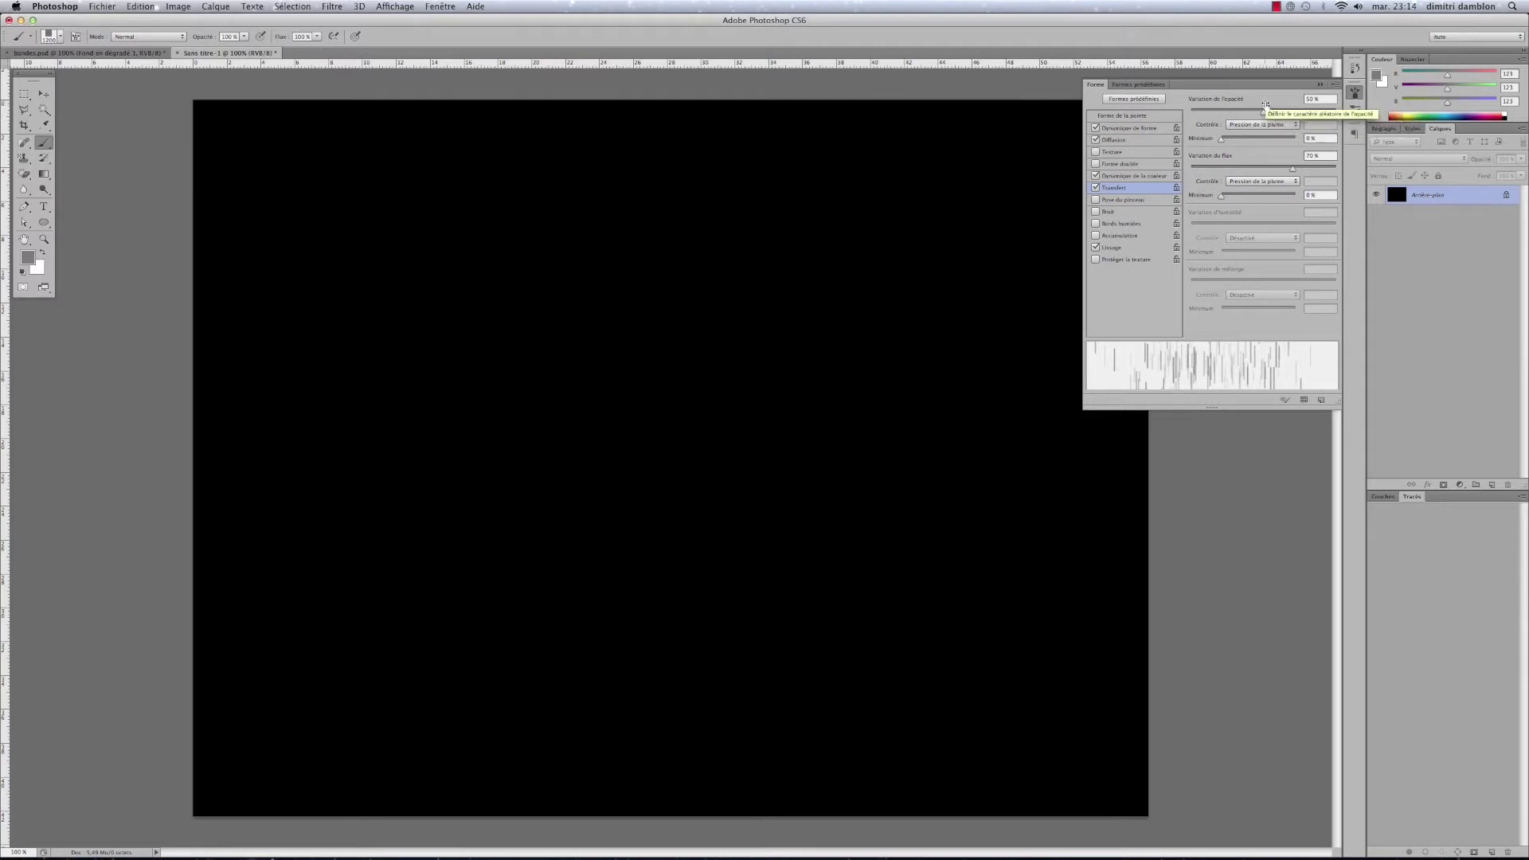
pyautogui.click(1307, 99)
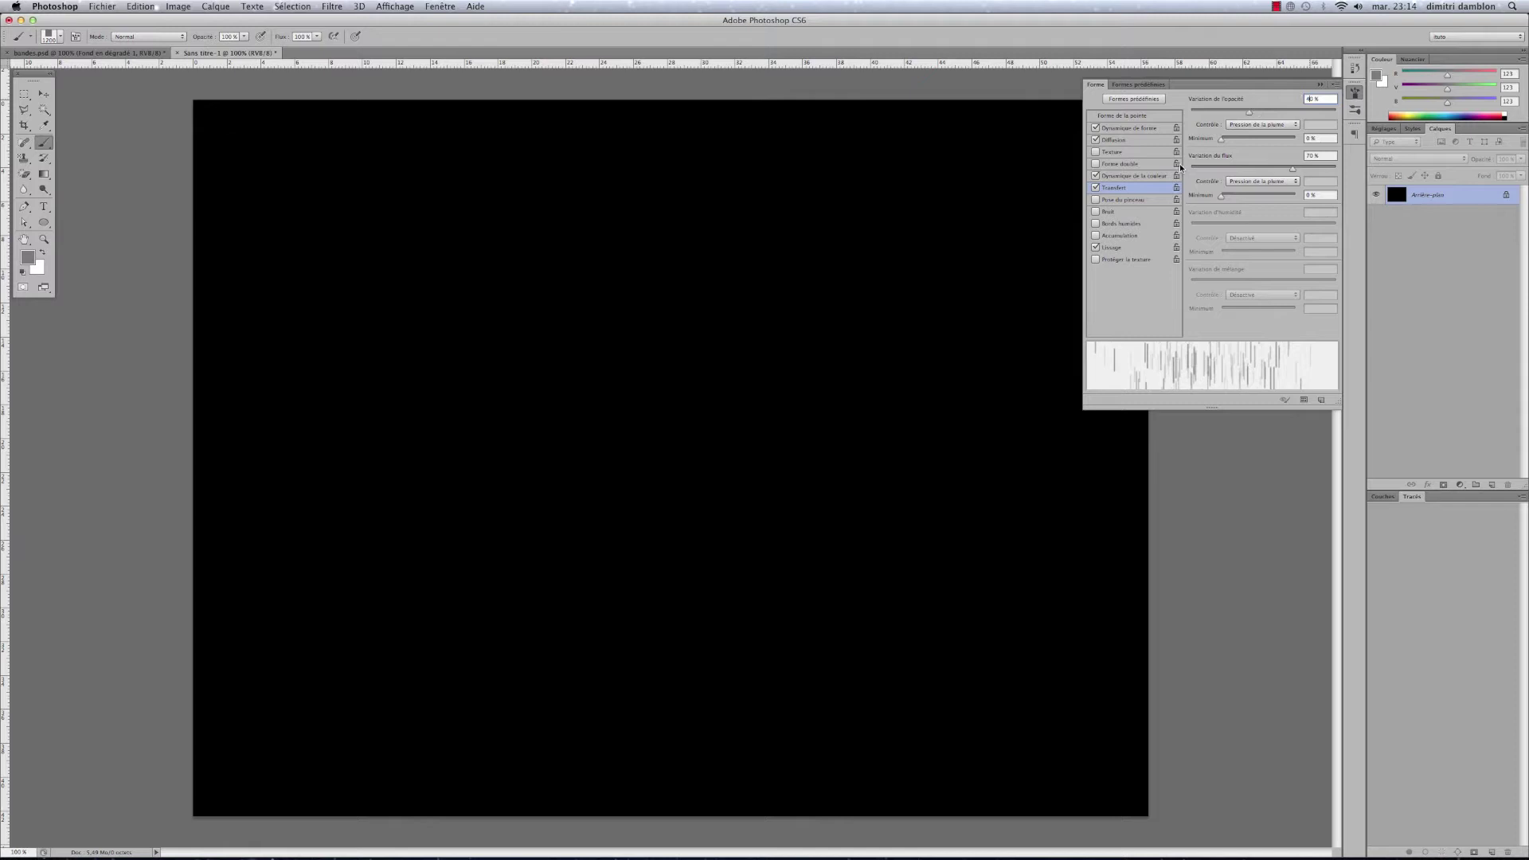
pyautogui.press('Tab')
pyautogui.write('75')
# - Save the configured brush as a new preset named "bandes2", with its size captured
pyautogui.click(1320, 401)
pyautogui.click(679, 392)
pyautogui.press('BackSpace')
pyautogui.press('BackSpace')
pyautogui.write('2')
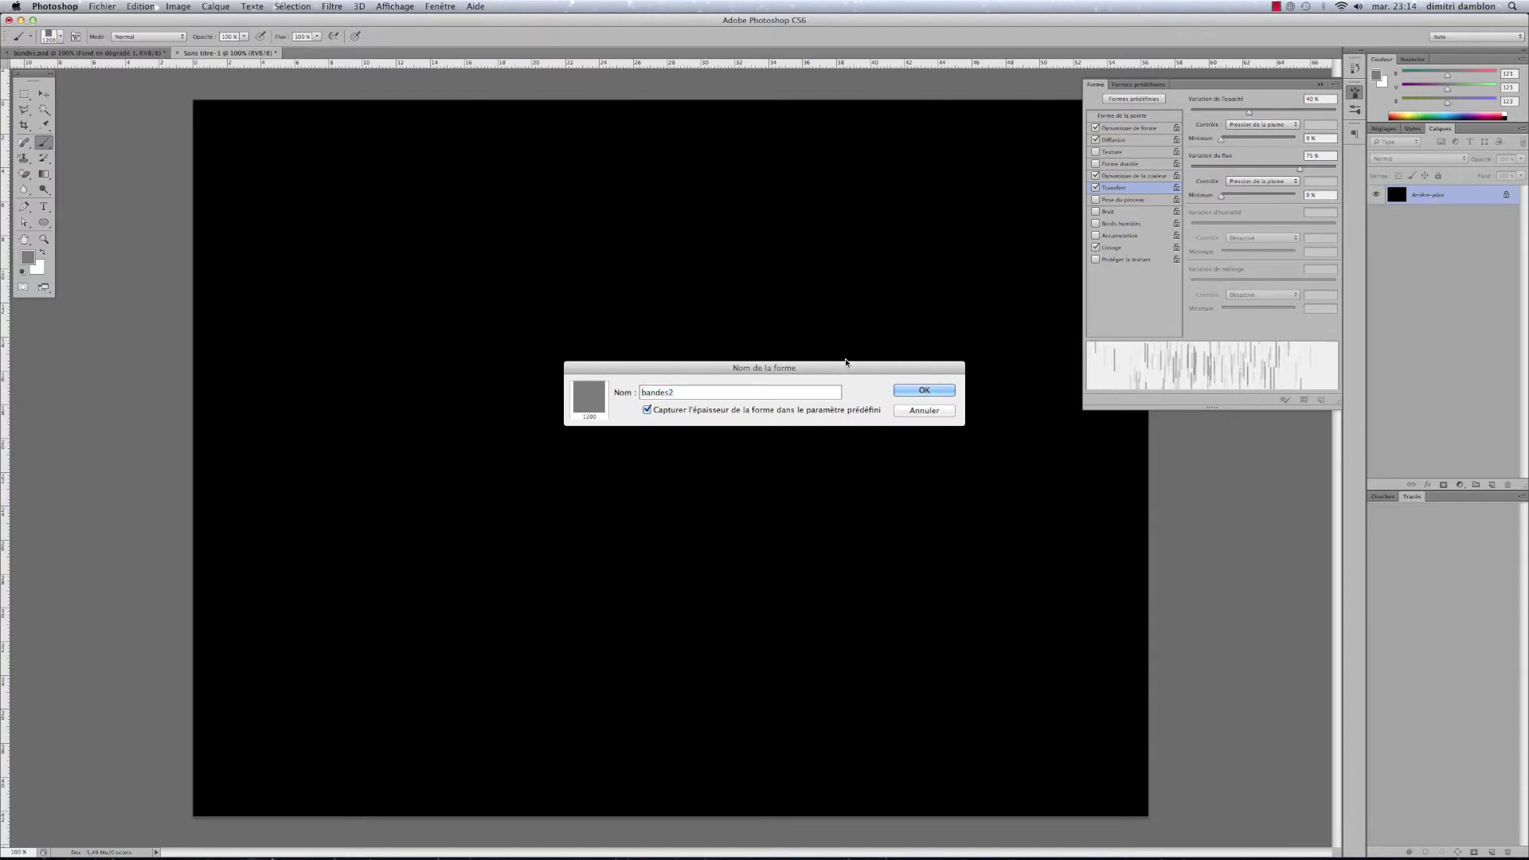
pyautogui.click(907, 389)
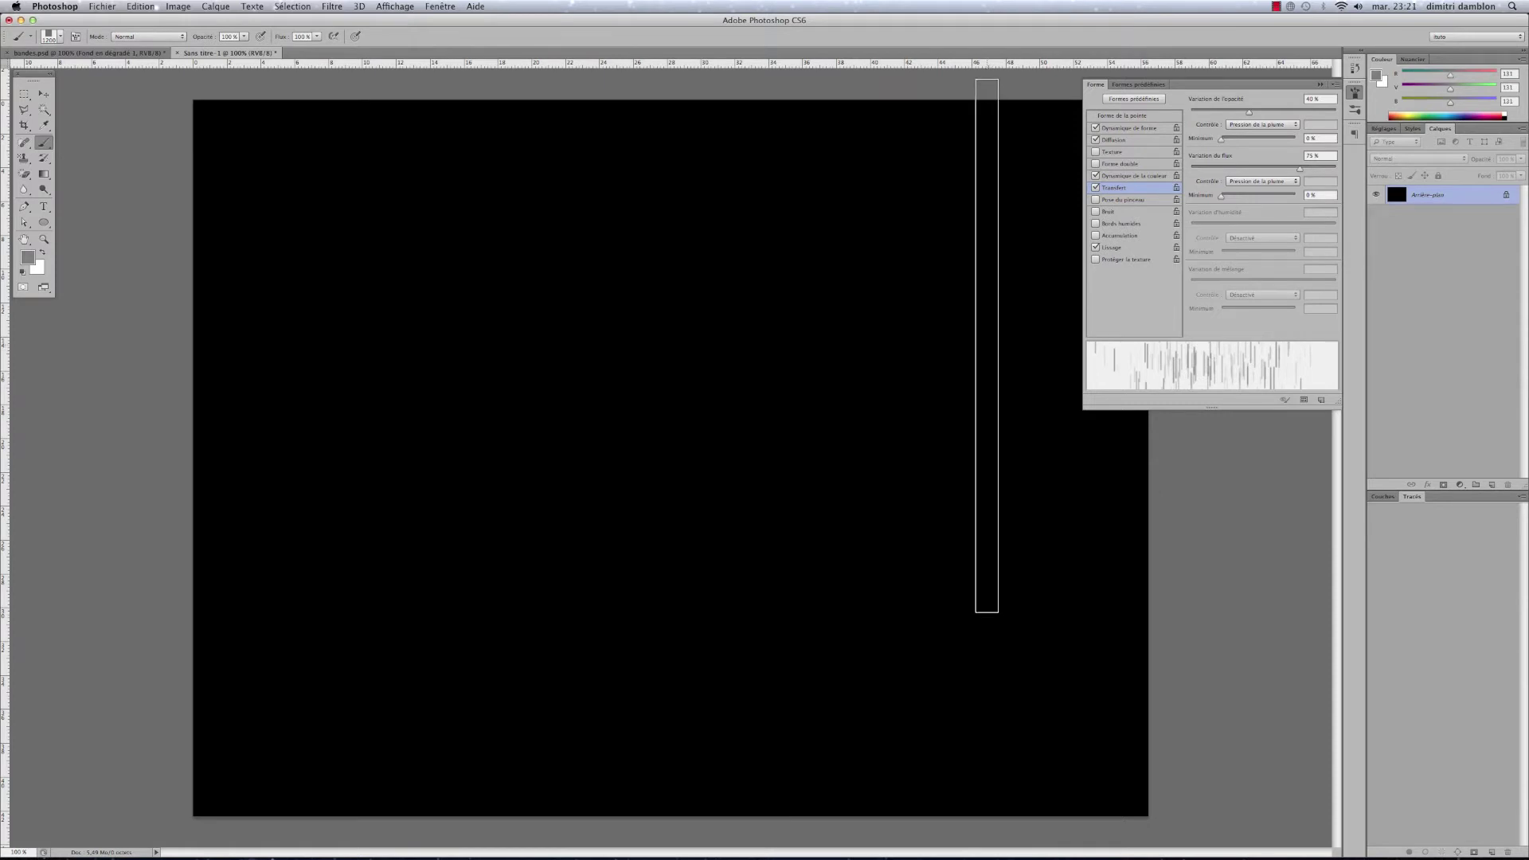
# - Close the brush settings, add a new empty layer above the background, and swap the colours so white is the foreground
pyautogui.click(1320, 85)
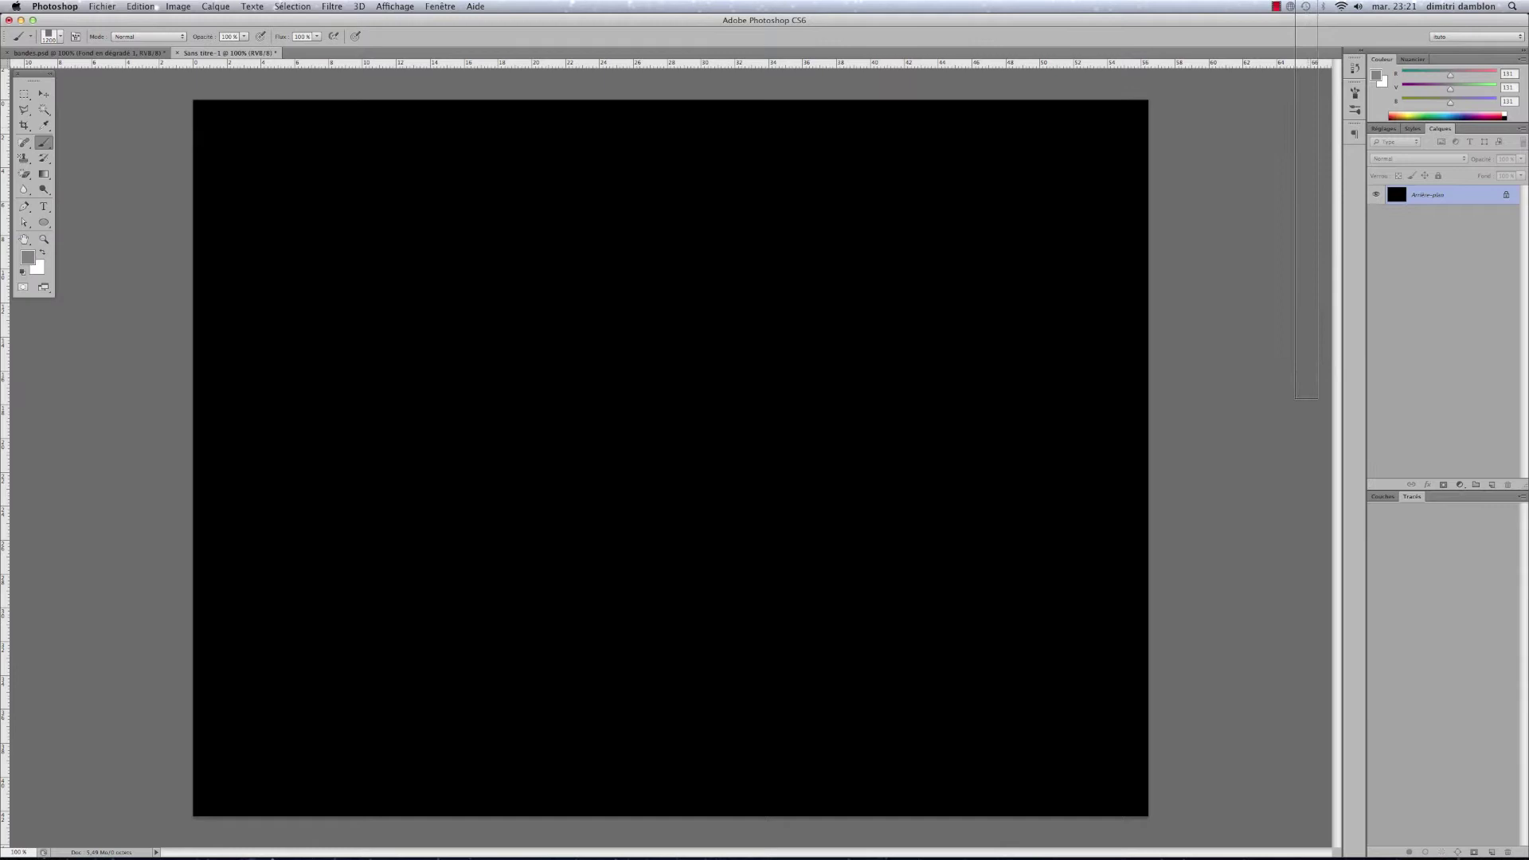
pyautogui.click(1492, 485)
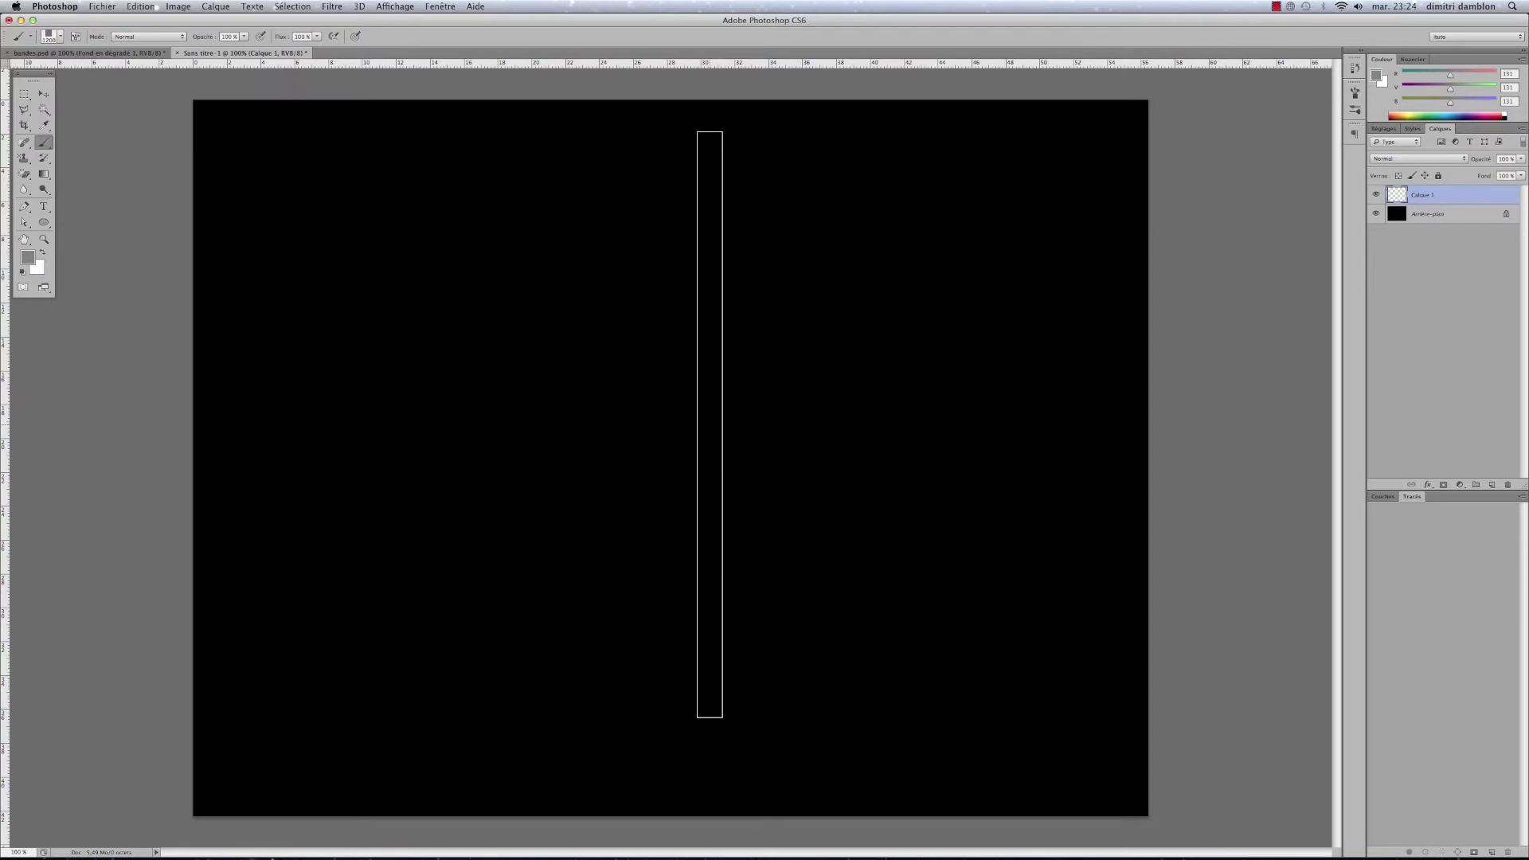
pyautogui.press('x')
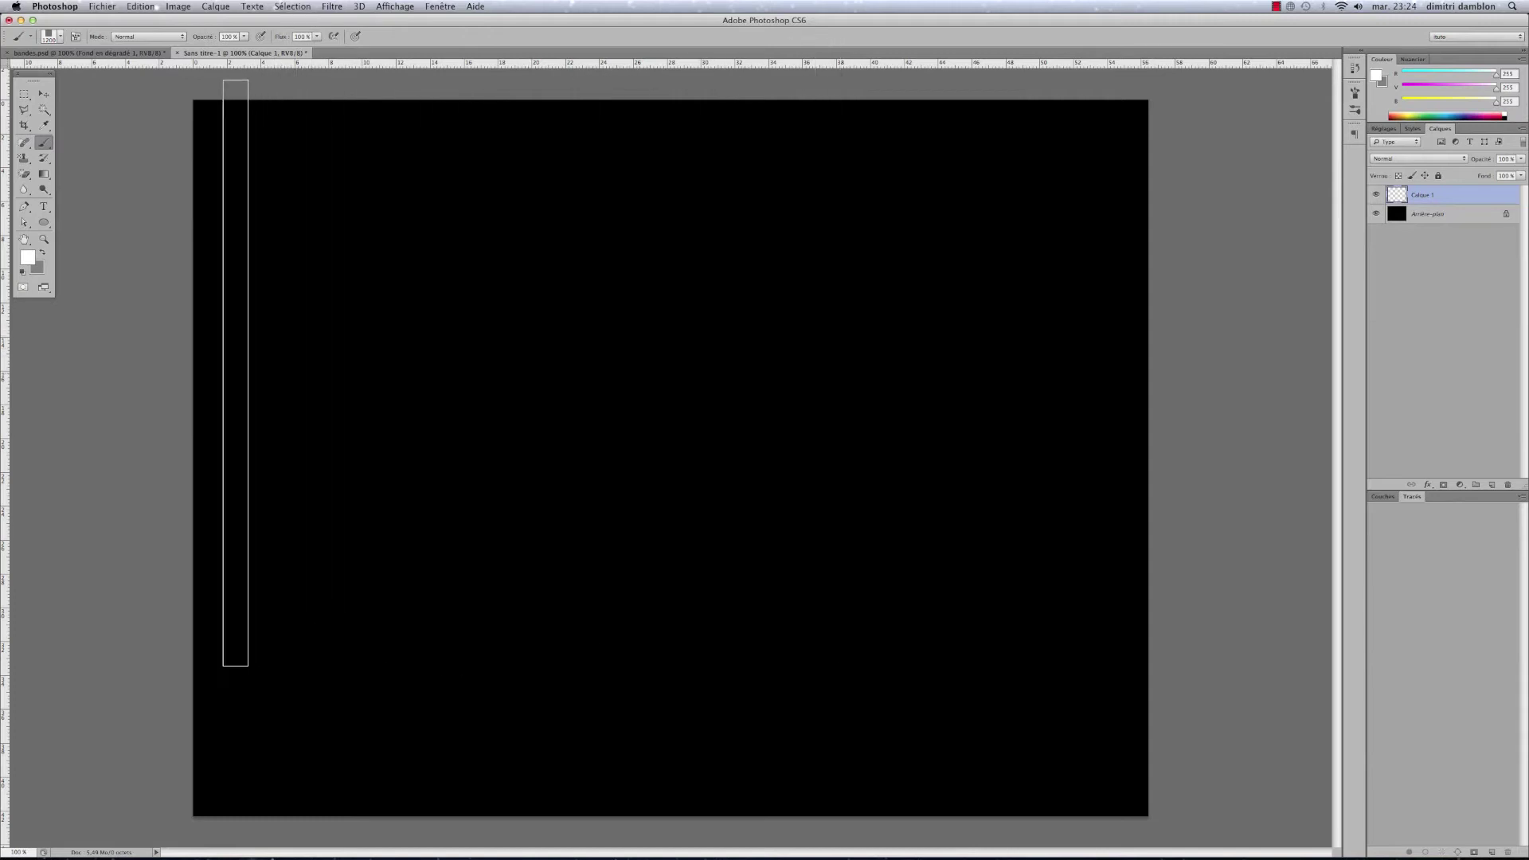
# - Paint scattered semi-transparent white strips across the whole canvas on Calque 1 with the strip brush
pyautogui.moveTo(301, 350)
pyautogui.mouseDown()
pyautogui.moveTo(758, 351)
pyautogui.moveTo(943, 398)
pyautogui.moveTo(1113, 382)
pyautogui.moveTo(655, 374)
pyautogui.moveTo(355, 504)
pyautogui.moveTo(218, 498)
pyautogui.moveTo(990, 454)
pyautogui.mouseUp()
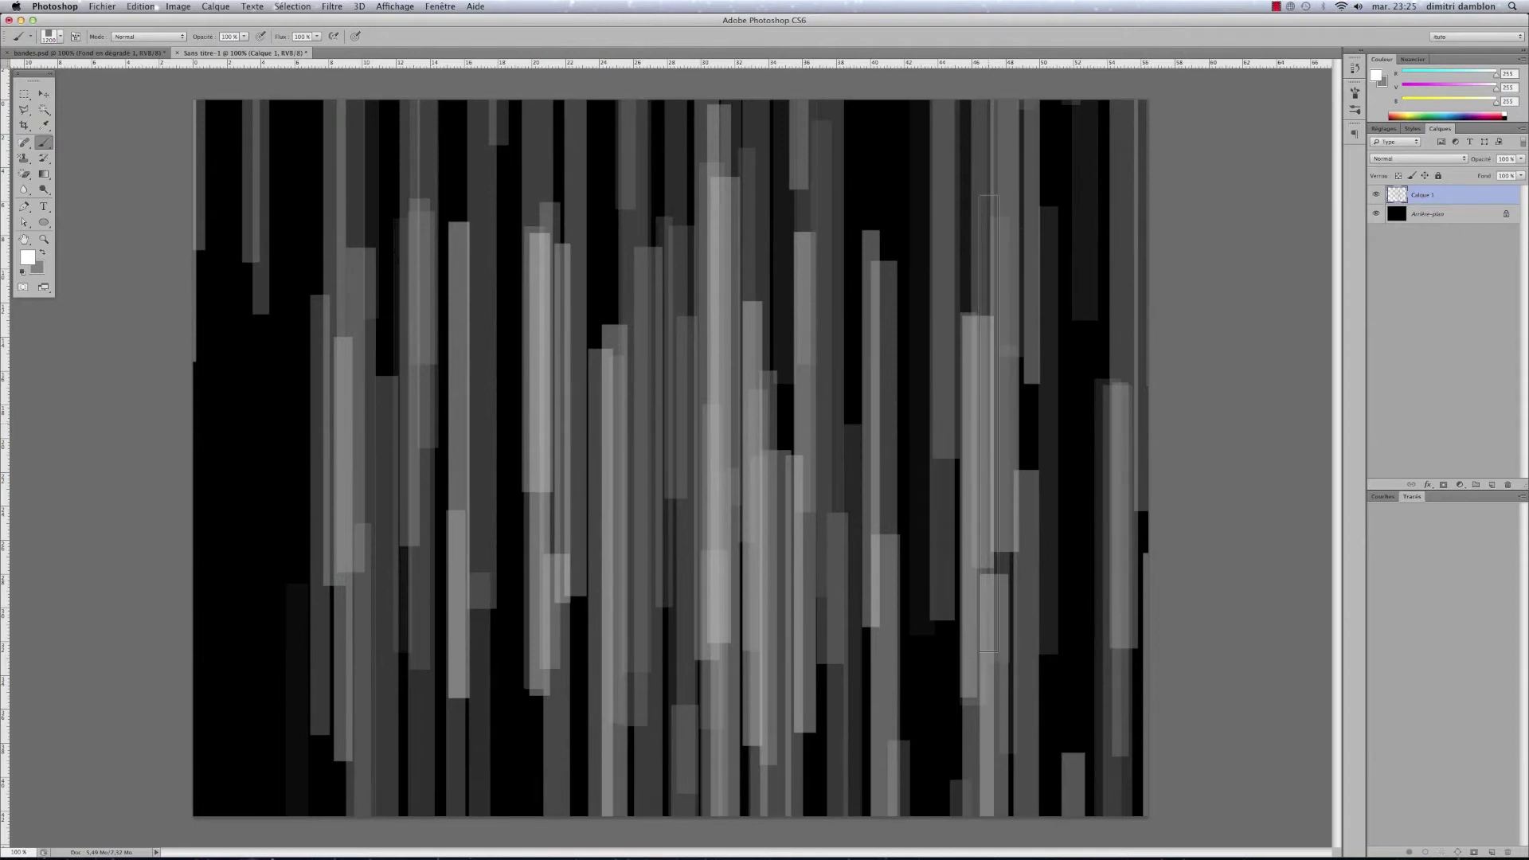
pyautogui.click(989, 423)
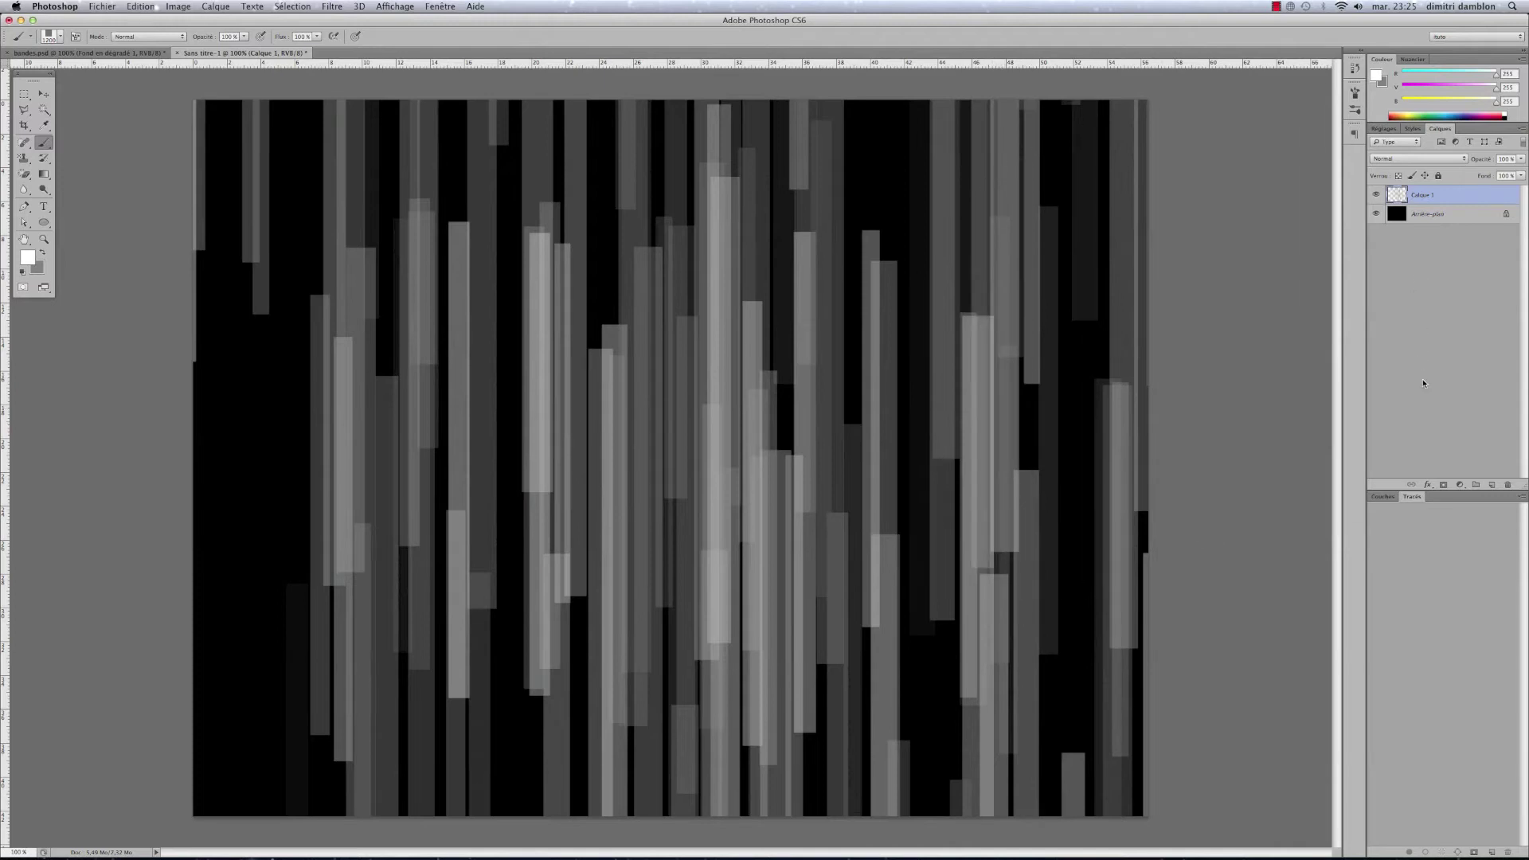
# - Add a drop shadow to Calque 1 with 80% opacity, a 120° angle, 5 px distance and 10 px size
pyautogui.click(1428, 485)
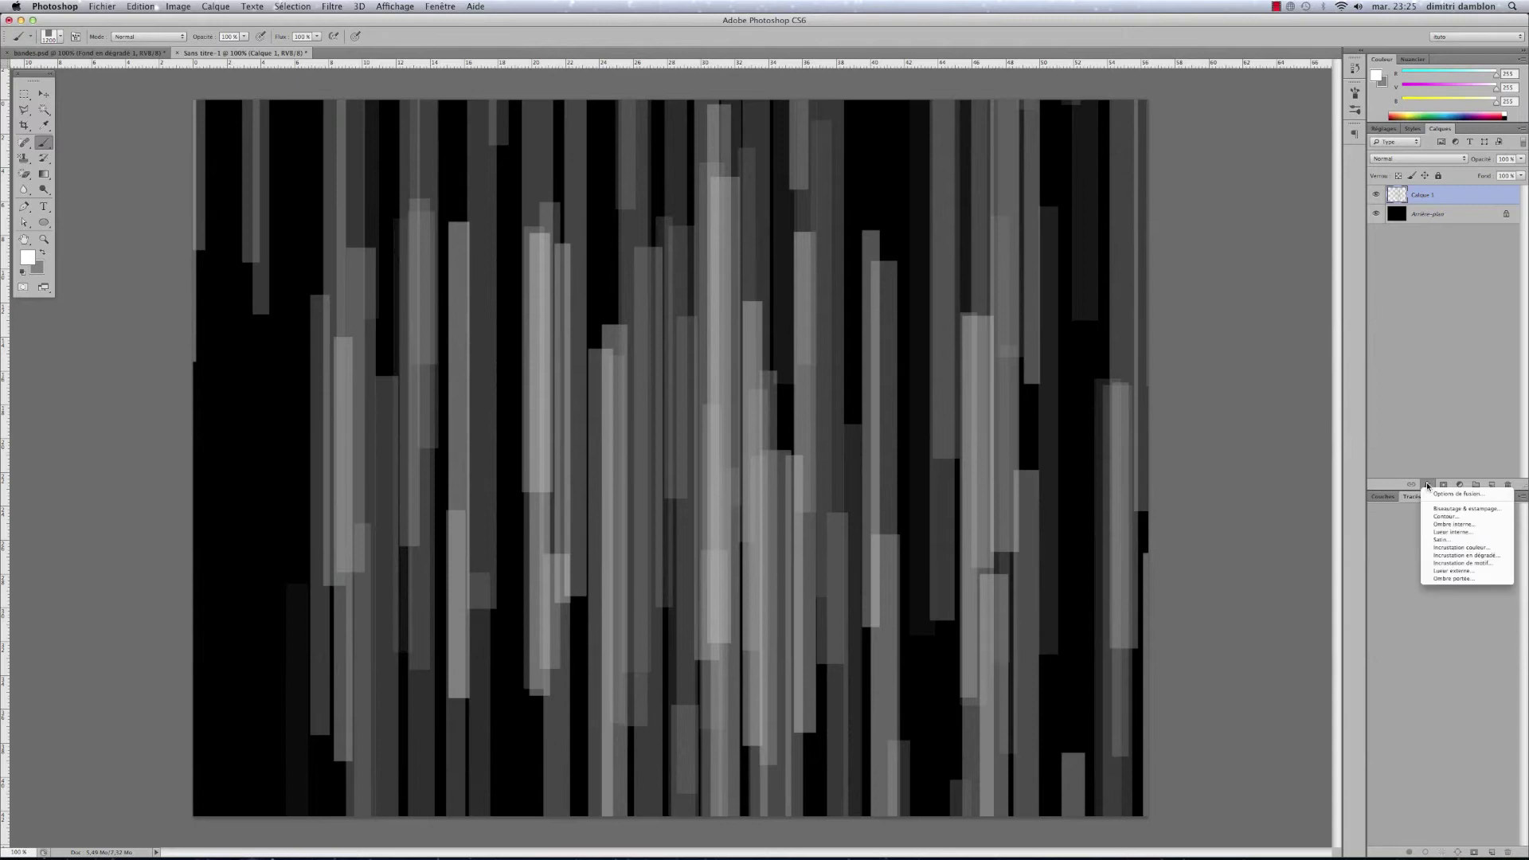
pyautogui.click(1453, 578)
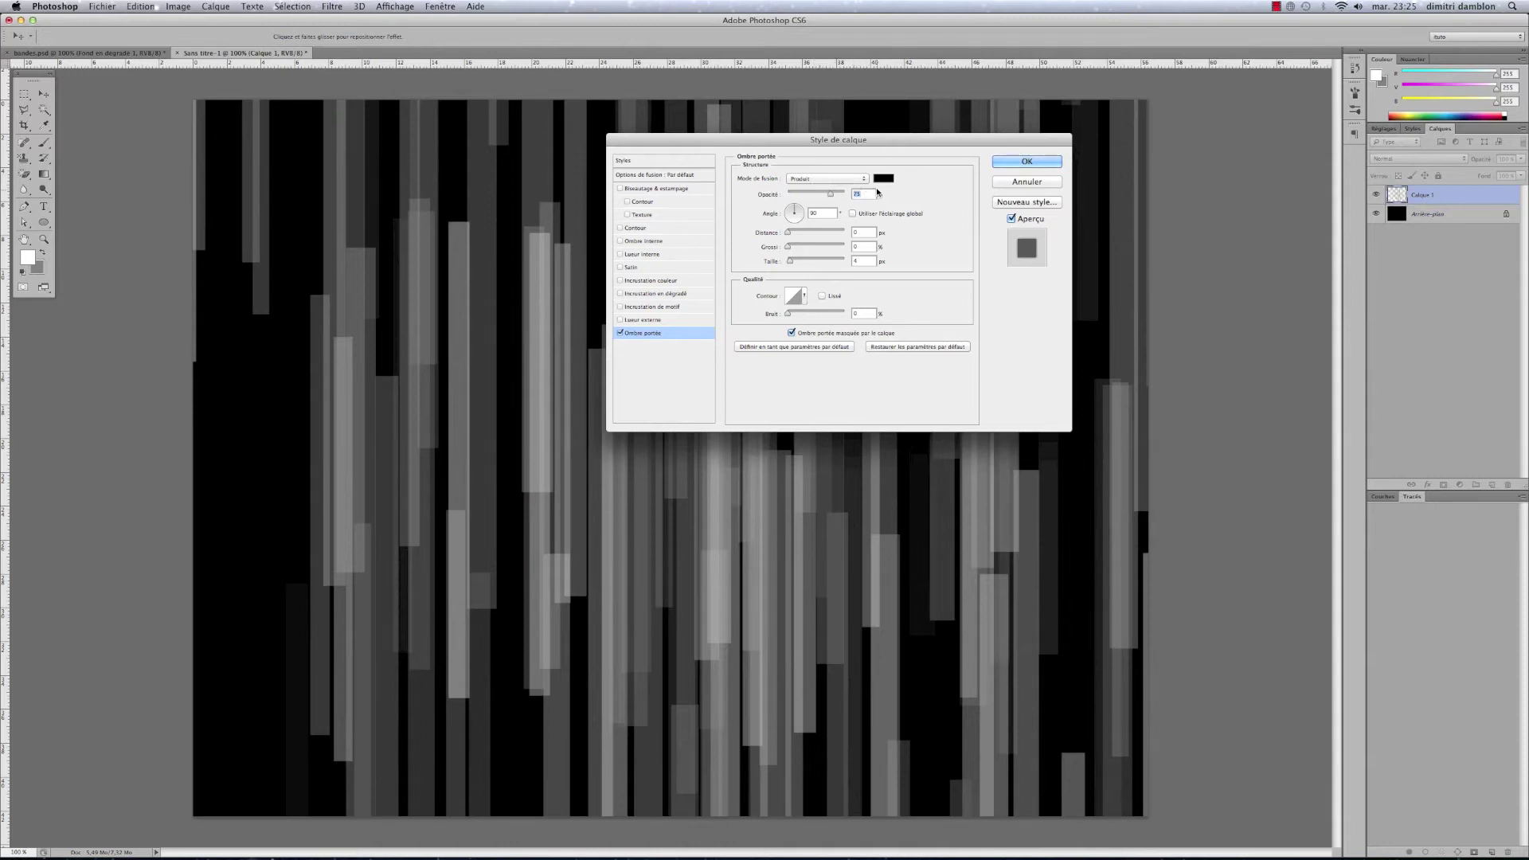
pyautogui.write('80')
pyautogui.press('Tab')
pyautogui.write('120')
pyautogui.doubleClick(865, 232)
pyautogui.write('8')
pyautogui.press('BackSpace')
pyautogui.write('5')
pyautogui.doubleClick(865, 261)
pyautogui.write('10')
pyautogui.click(1001, 165)
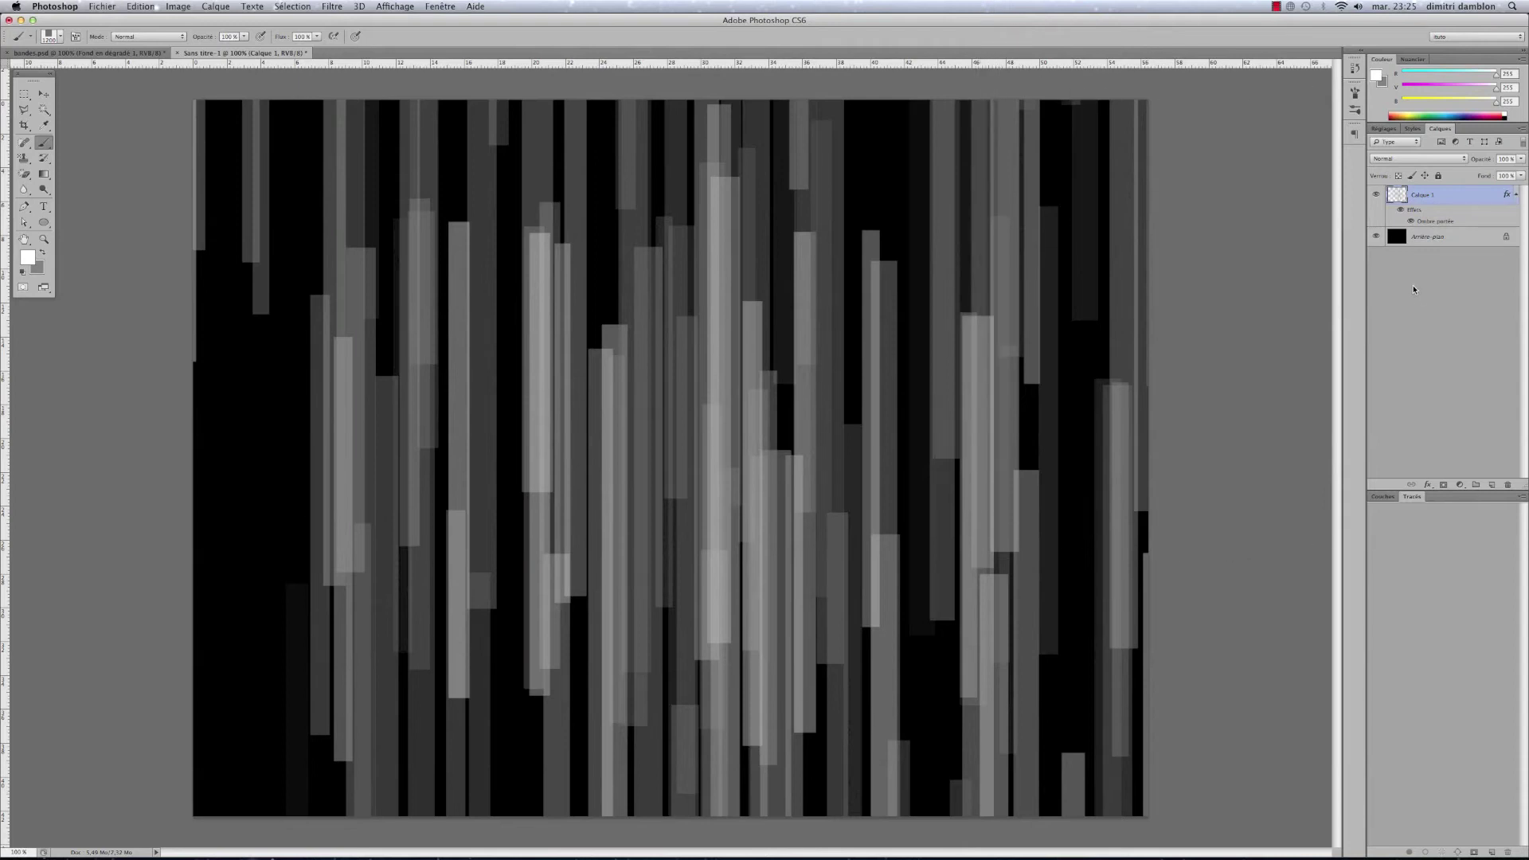
# - Paint a second set of white strips on a new layer above Calque 1 and copy Calque 1's drop shadow to it
pyautogui.click(1493, 486)
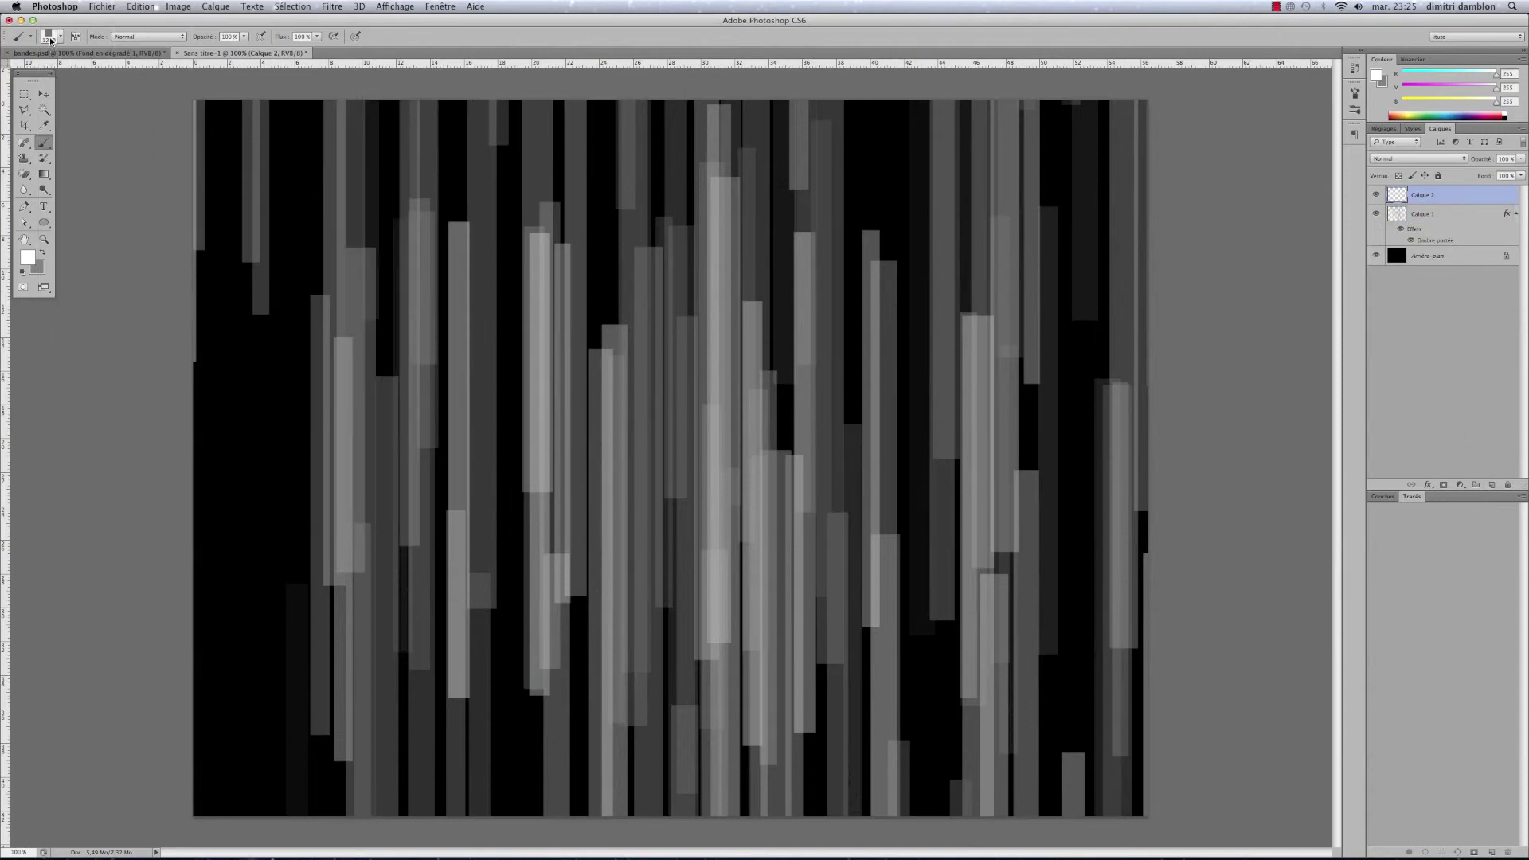
pyautogui.moveTo(240, 505)
pyautogui.mouseDown()
pyautogui.moveTo(342, 446)
pyautogui.moveTo(597, 478)
pyautogui.moveTo(870, 350)
pyautogui.moveTo(1040, 515)
pyautogui.moveTo(860, 354)
pyautogui.moveTo(354, 573)
pyautogui.moveTo(562, 467)
pyautogui.mouseUp()
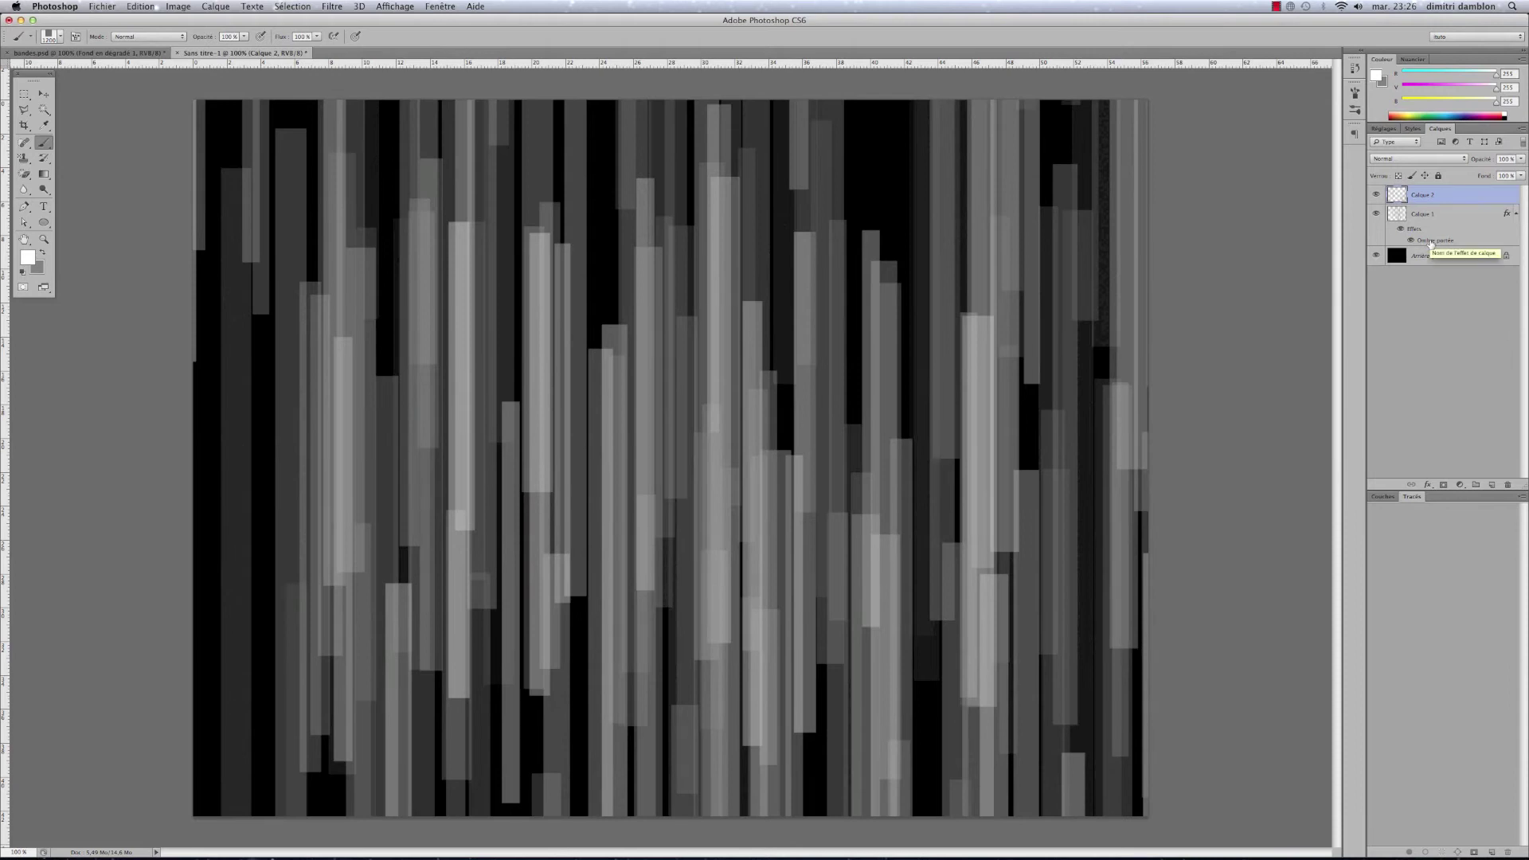
pyautogui.moveTo(1430, 242); pyautogui.dragTo(1437, 198)
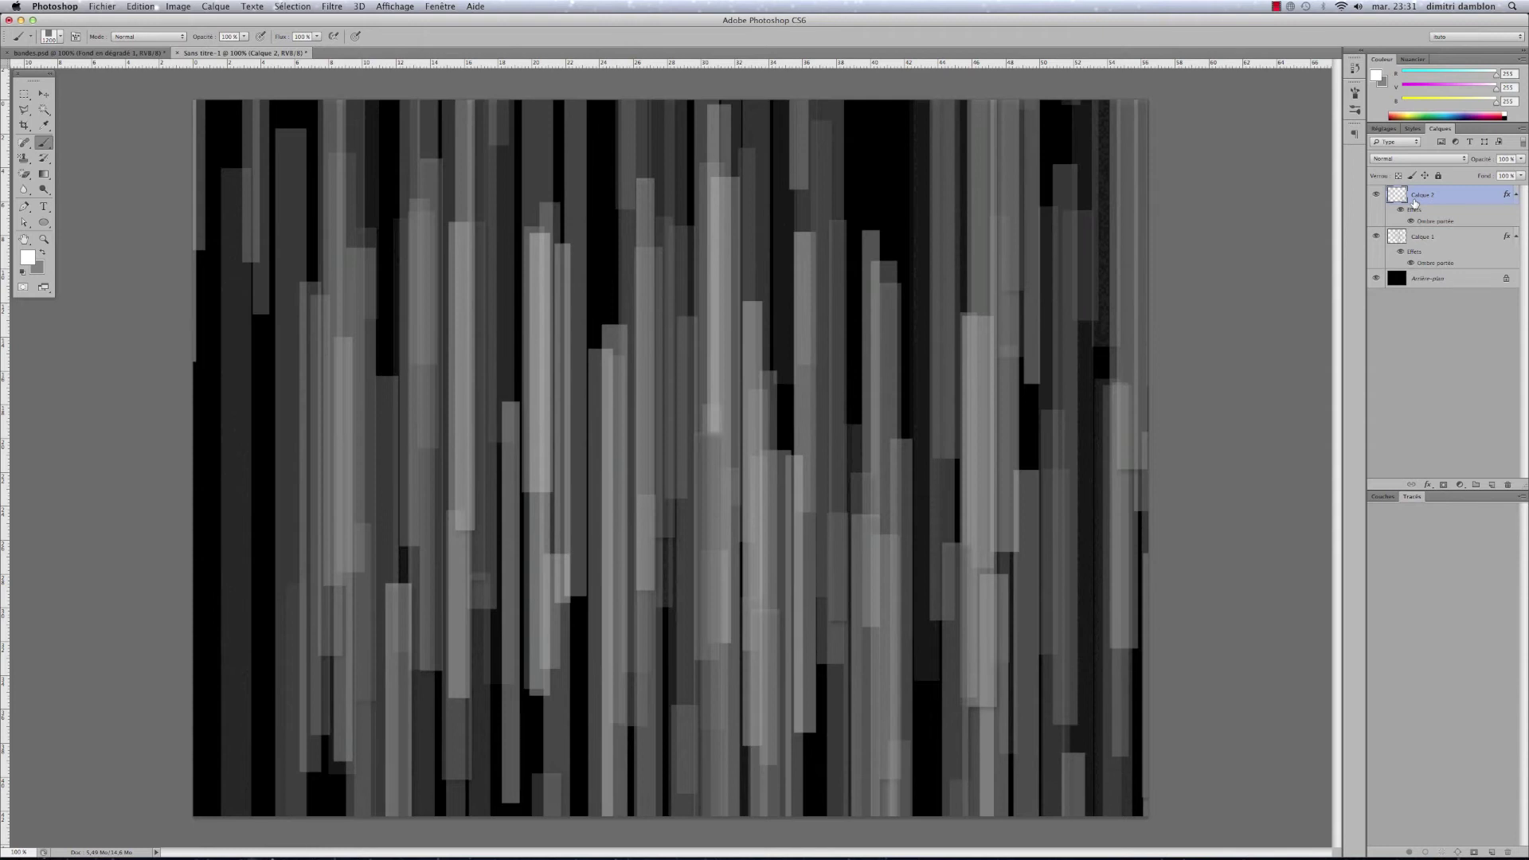
# - Apply a motion blur (Flou directionnel) to Calque 2 with a 90° angle and a distance of 150 pixels
pyautogui.click(334, 9)
pyautogui.moveTo(360, 148)
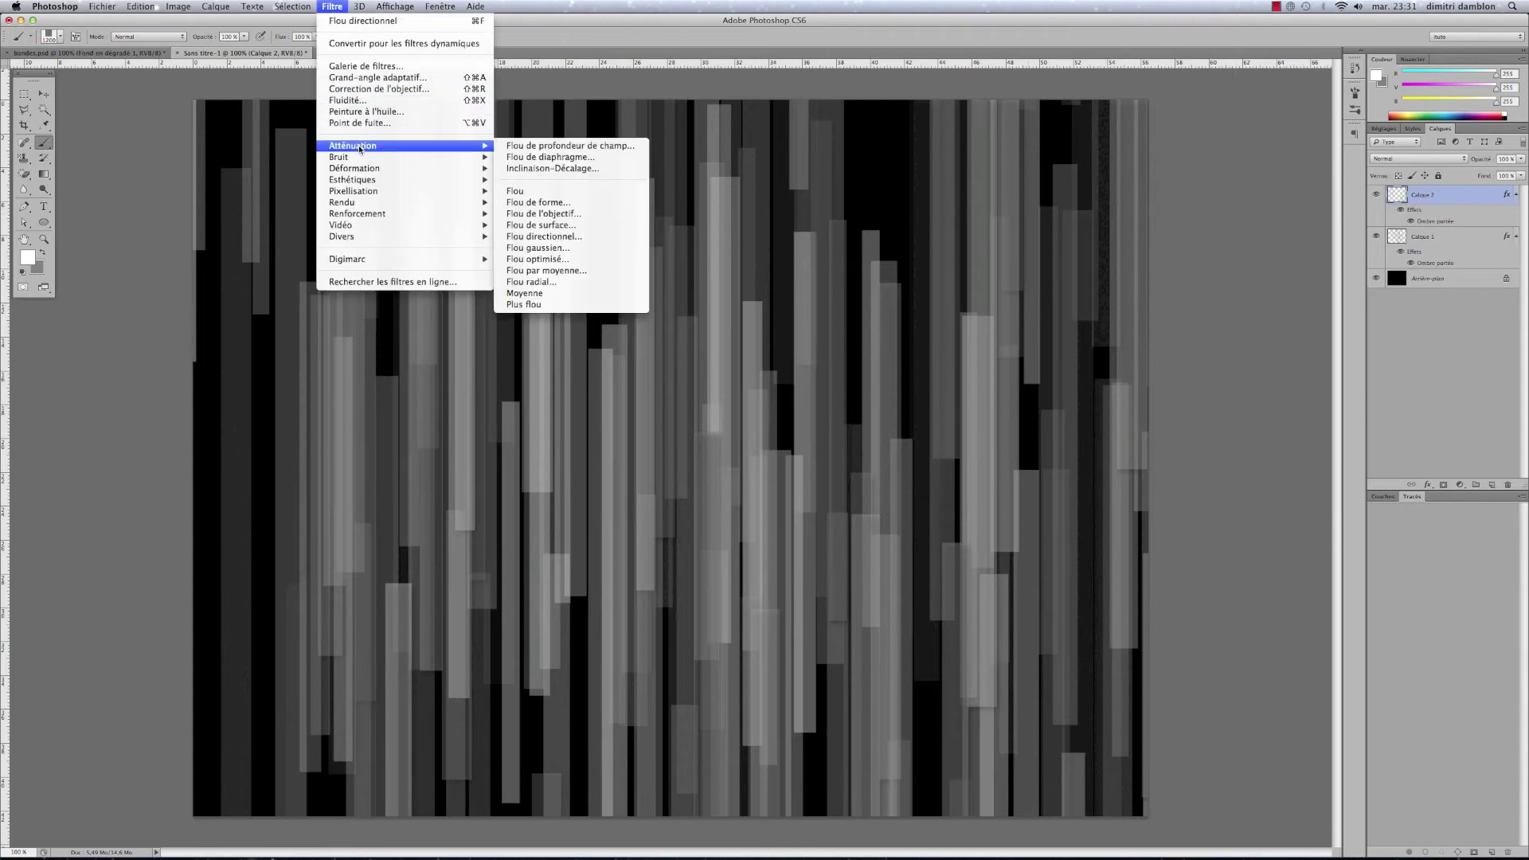
pyautogui.click(550, 237)
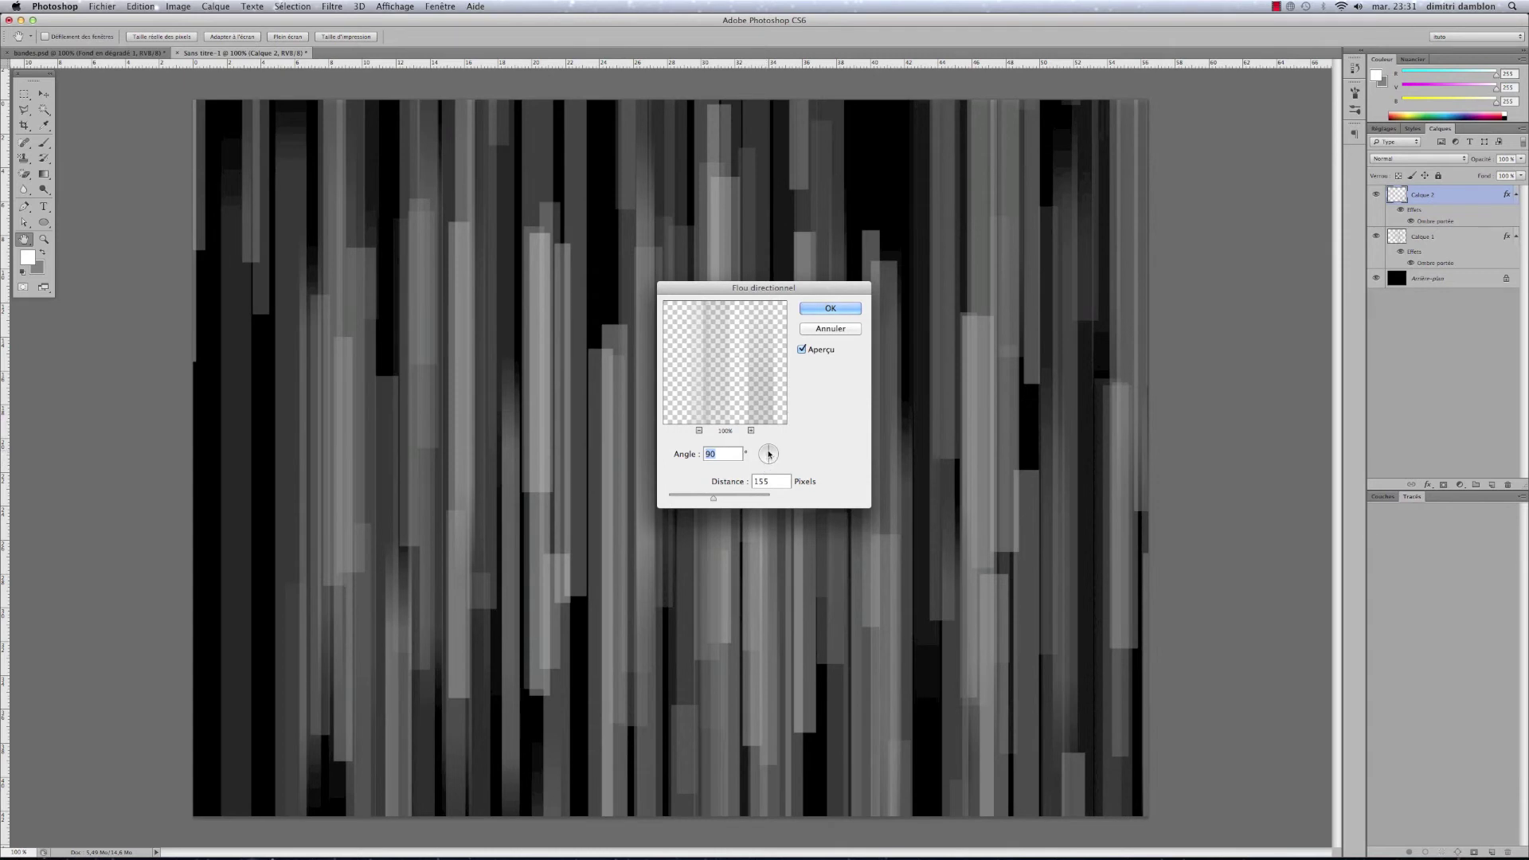
pyautogui.click(768, 452)
pyautogui.click(768, 449)
pyautogui.moveTo(714, 499)
pyautogui.mouseDown()
pyautogui.moveTo(689, 503)
pyautogui.moveTo(723, 502)
pyautogui.mouseUp()
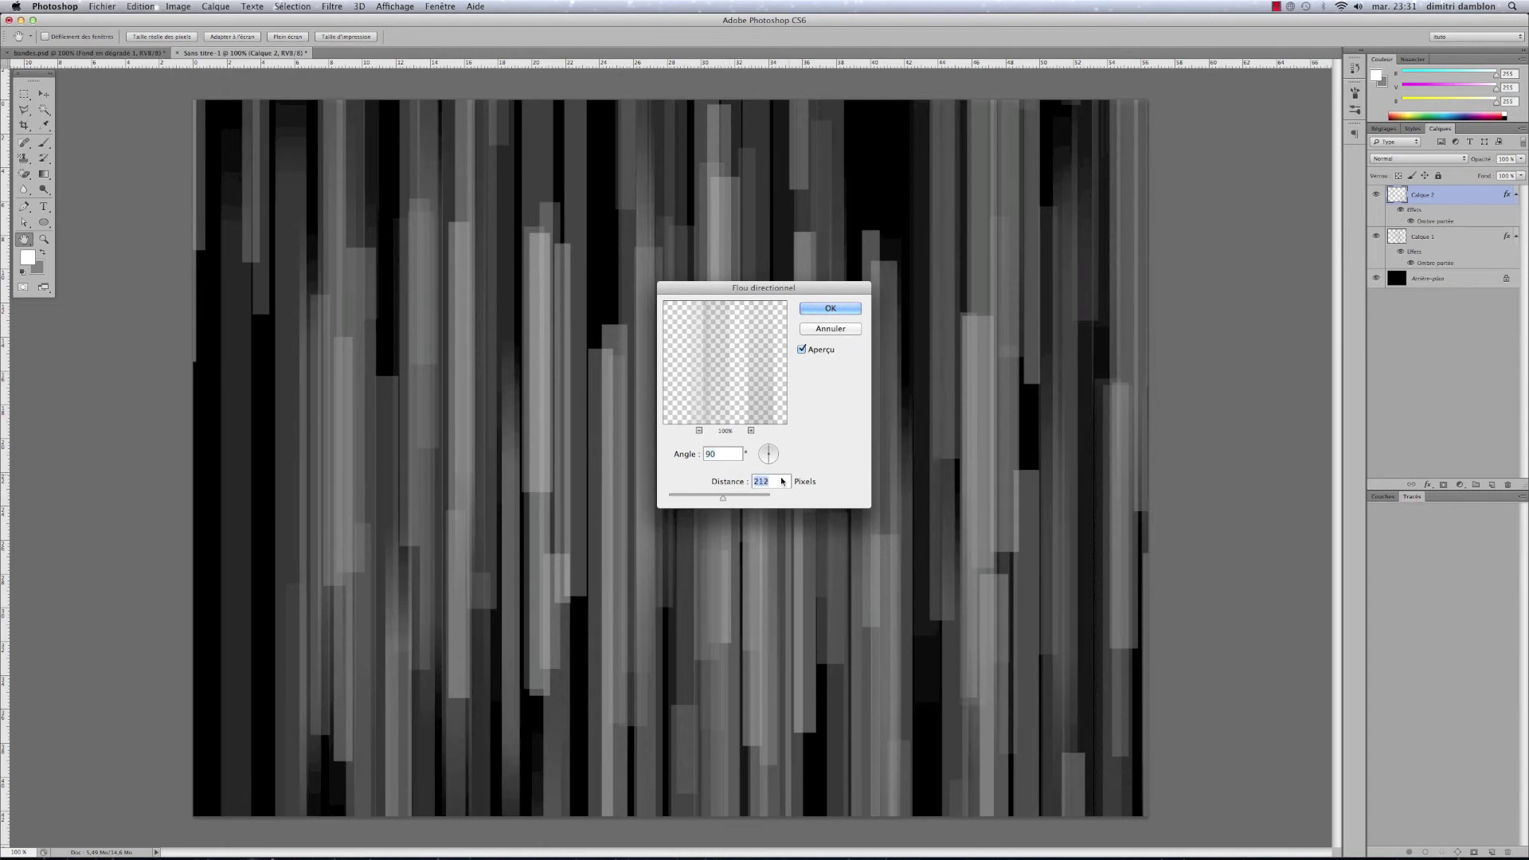
pyautogui.press('BackSpace')
pyautogui.write('150')
pyautogui.click(830, 308)
pyautogui.press('b')
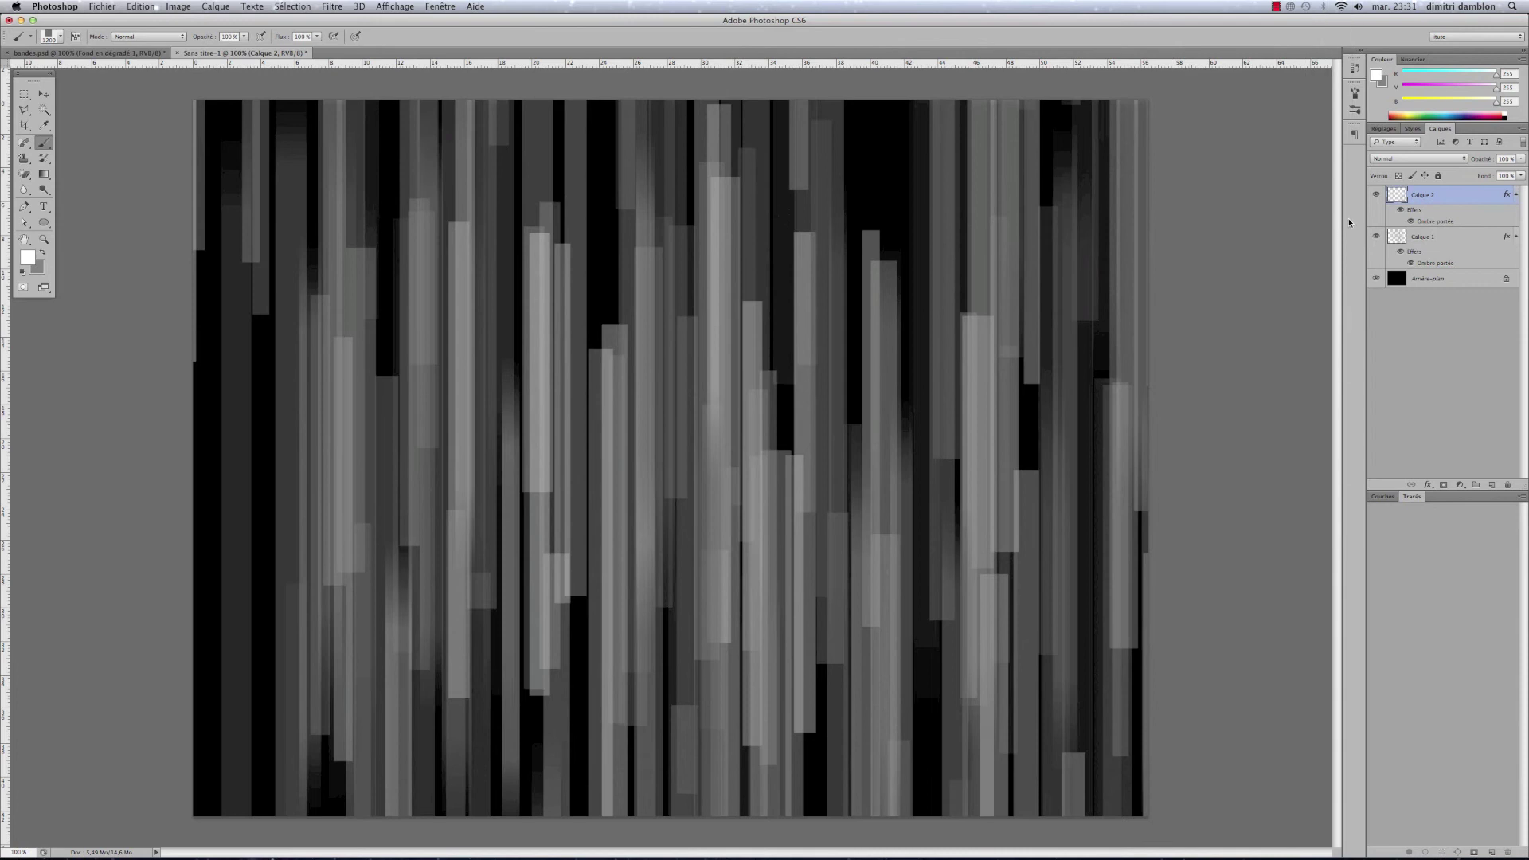
# - Apply the last-used motion blur to Calque 1 as well
pyautogui.click(1411, 238)
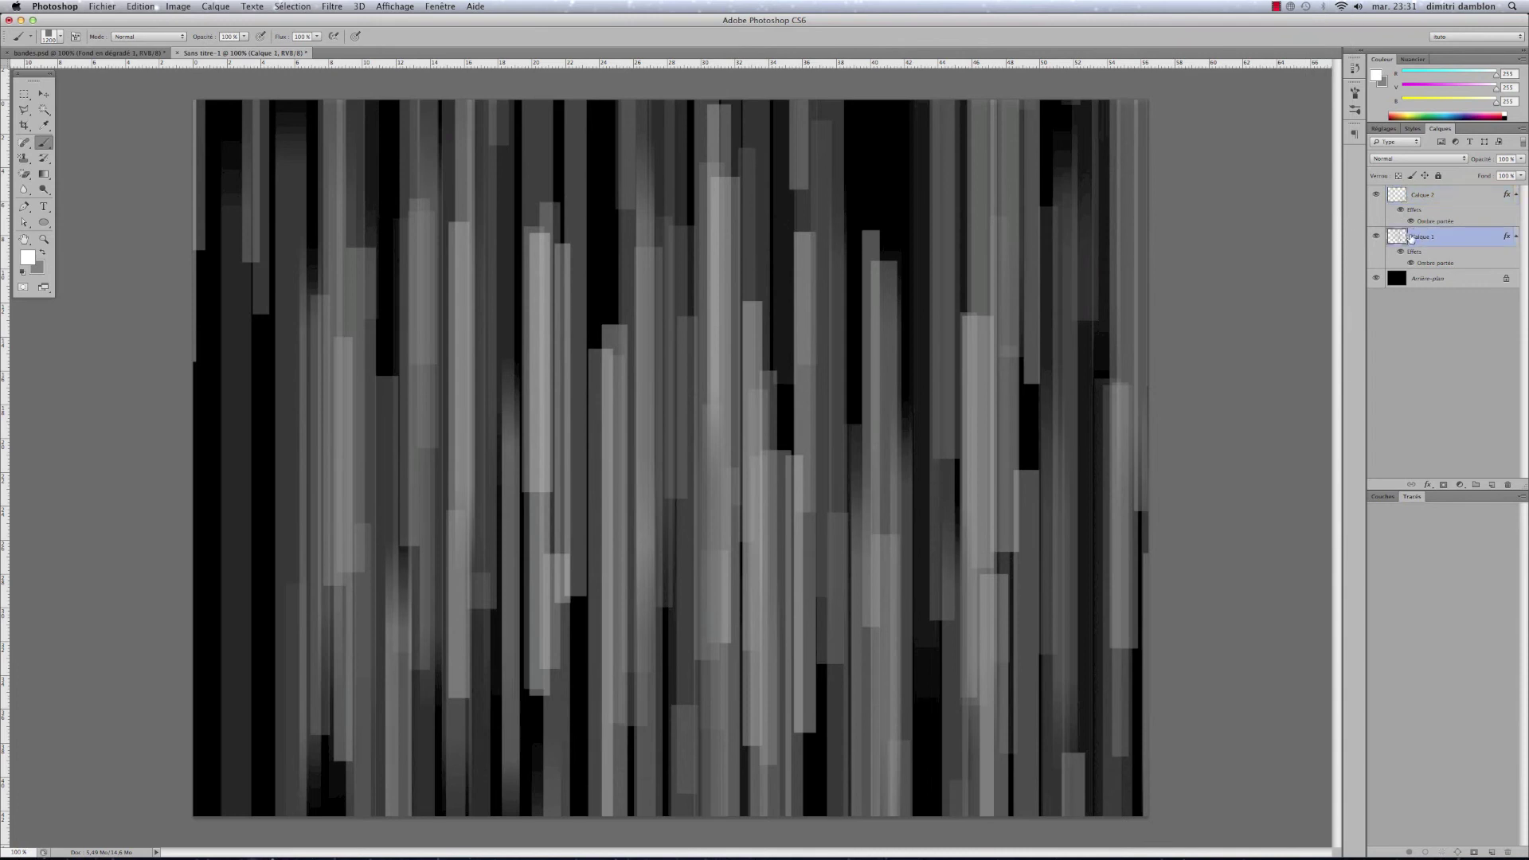
pyautogui.click(331, 7)
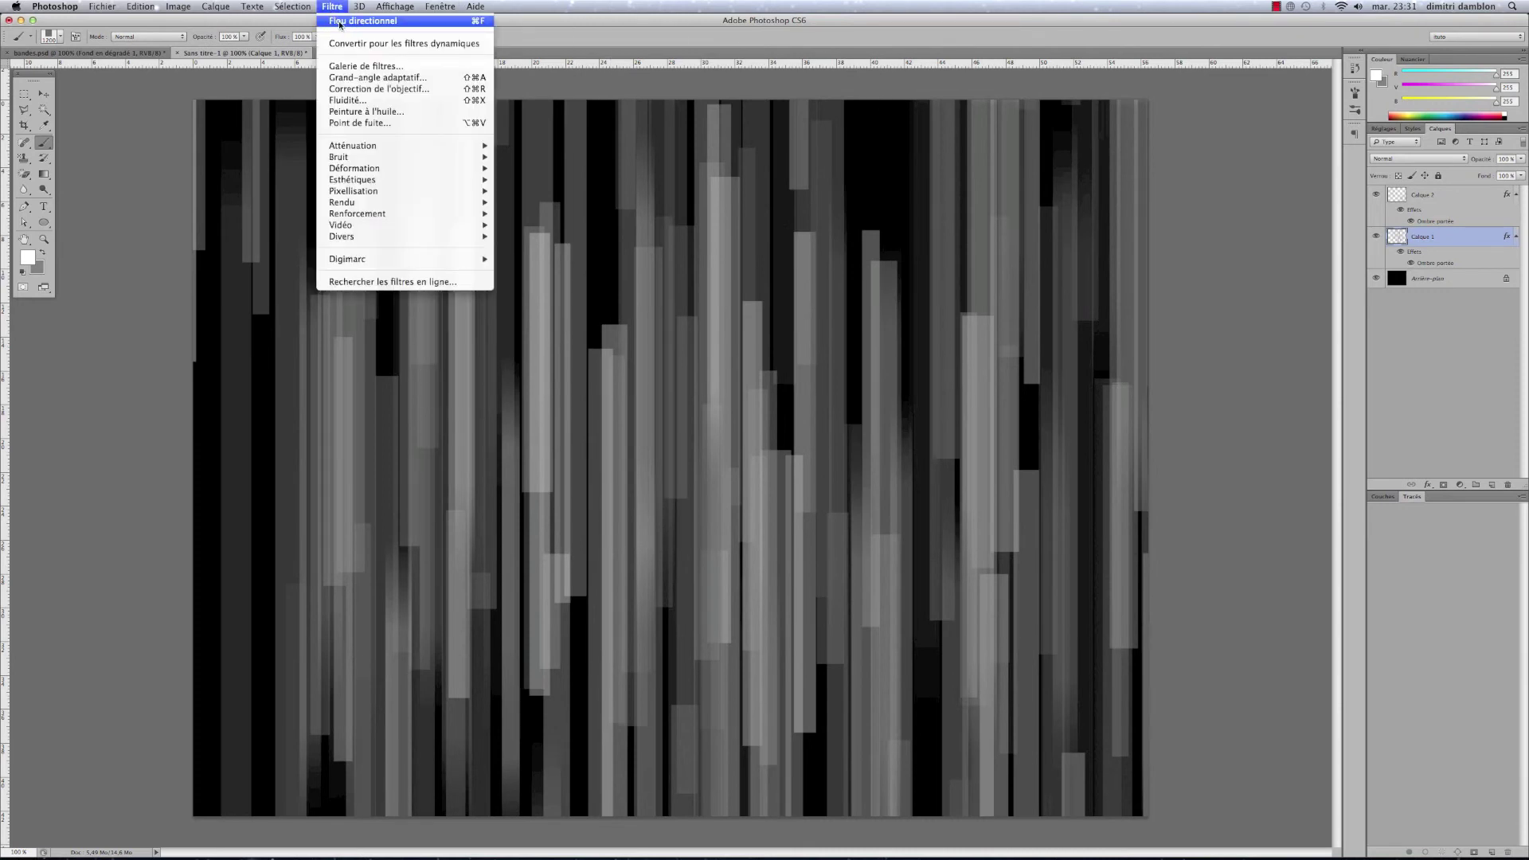
pyautogui.click(405, 26)
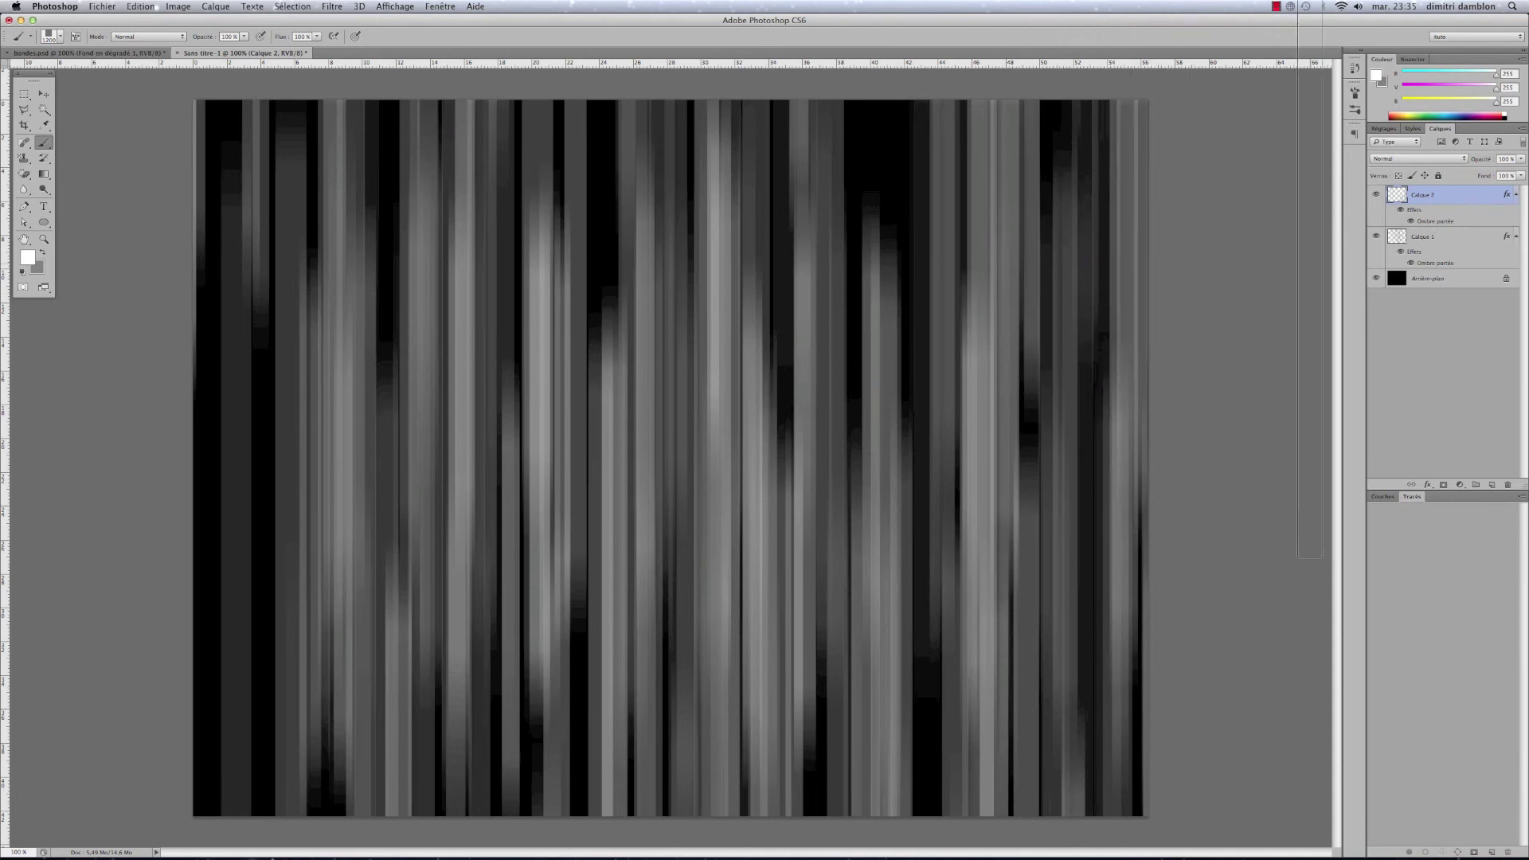
# - Add a linear 90° blue-red-yellow gradient fill layer above all layers and set its blend mode to Incrustation
pyautogui.click(1461, 486)
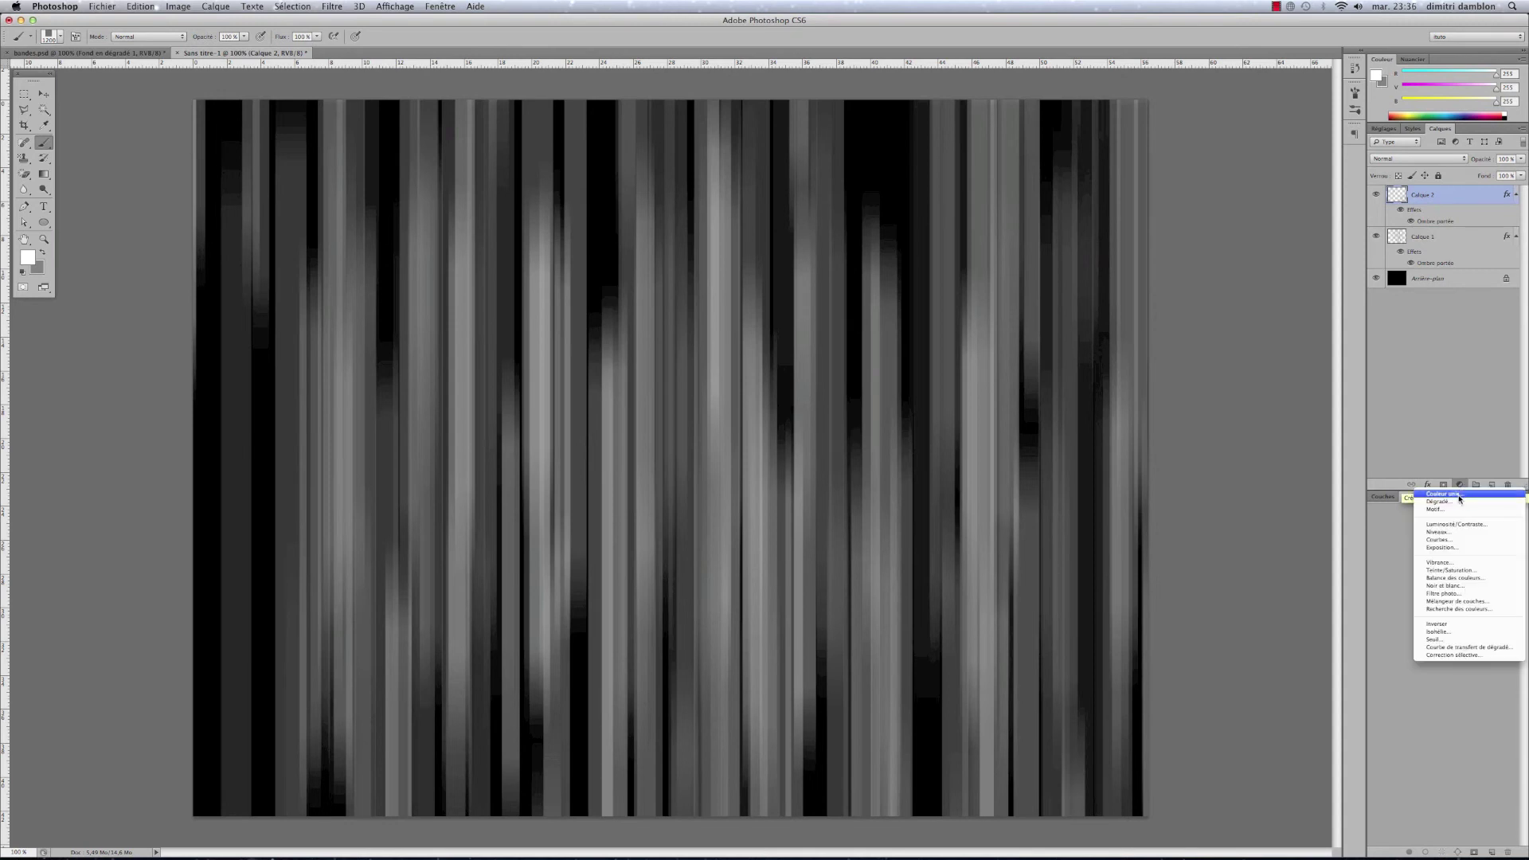
pyautogui.click(1454, 503)
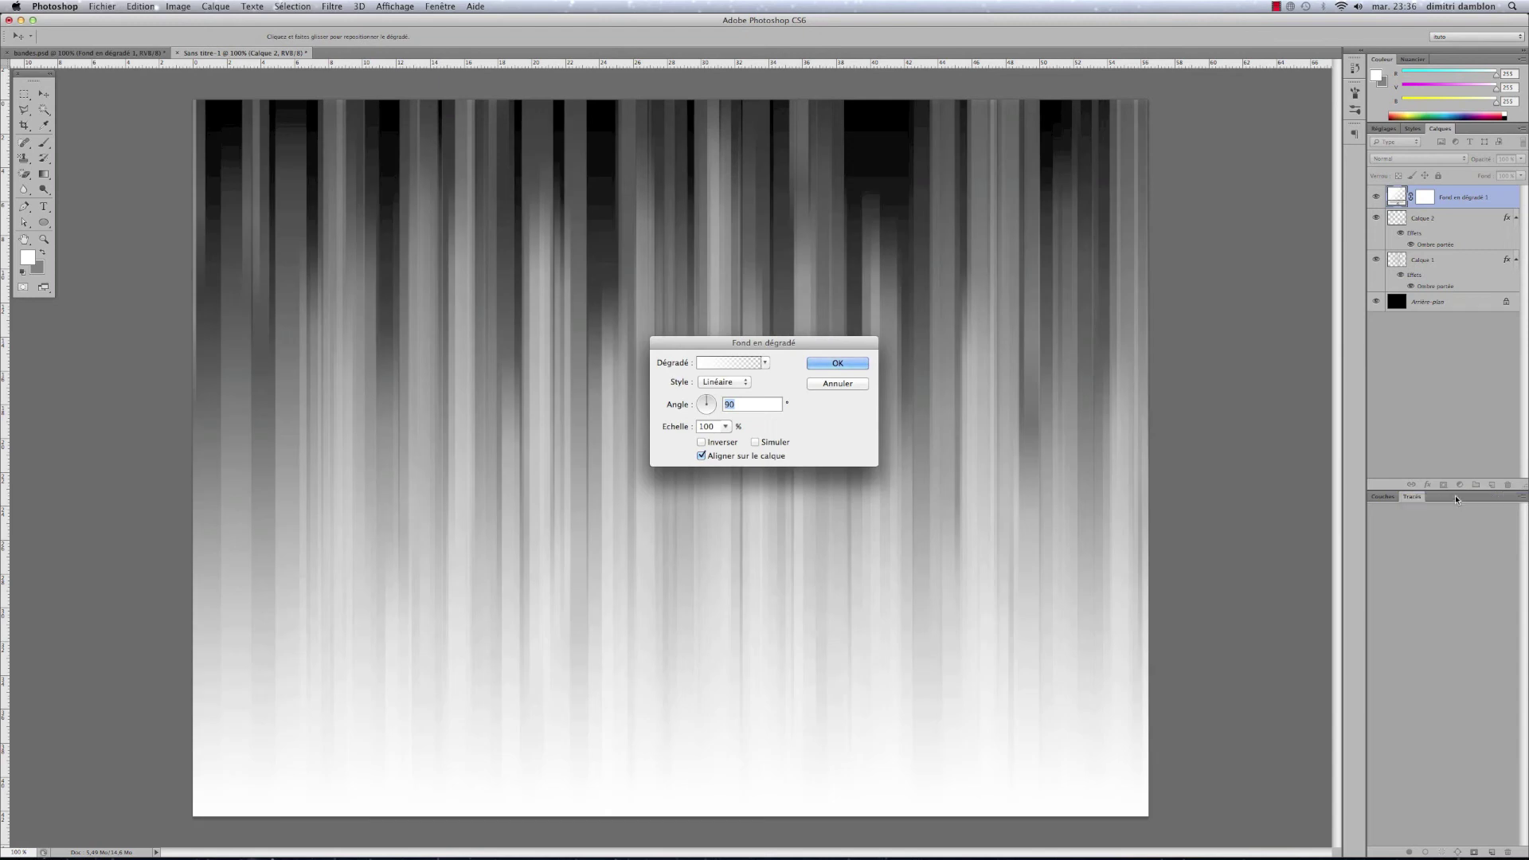
pyautogui.click(766, 364)
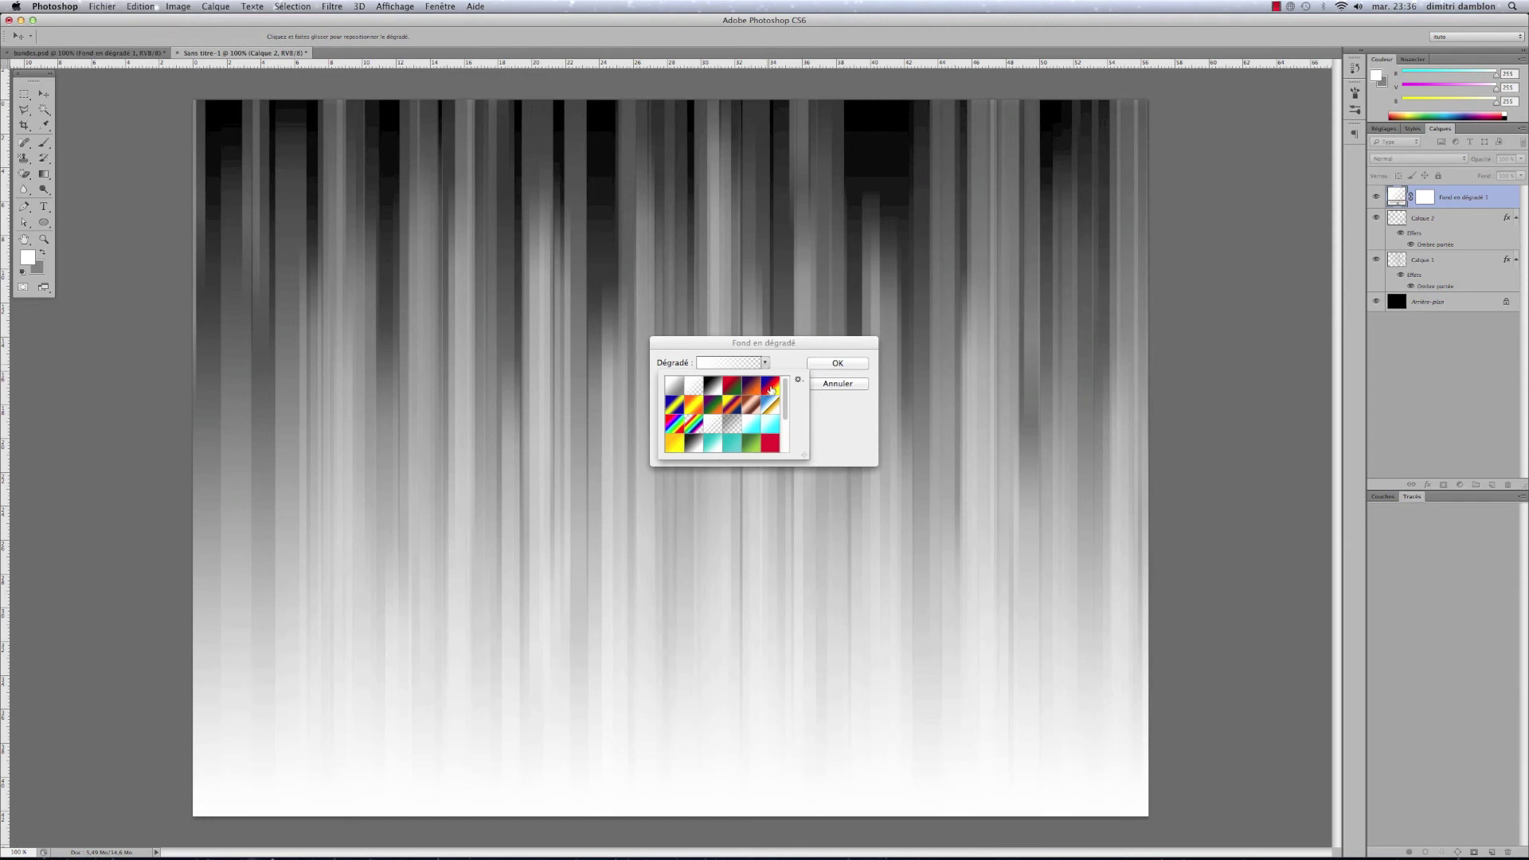
pyautogui.click(768, 389)
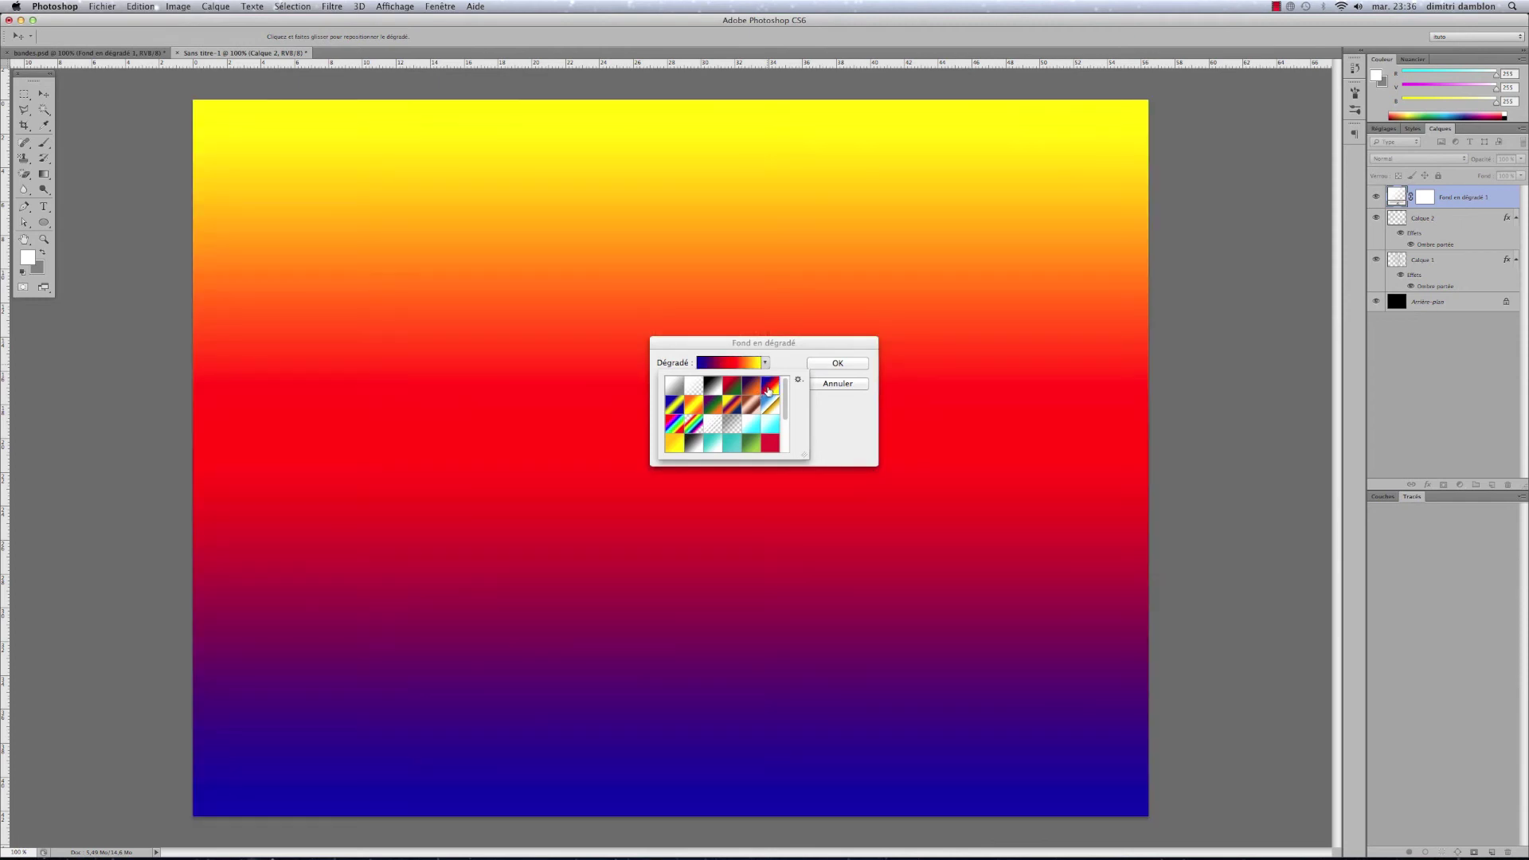
pyautogui.click(786, 363)
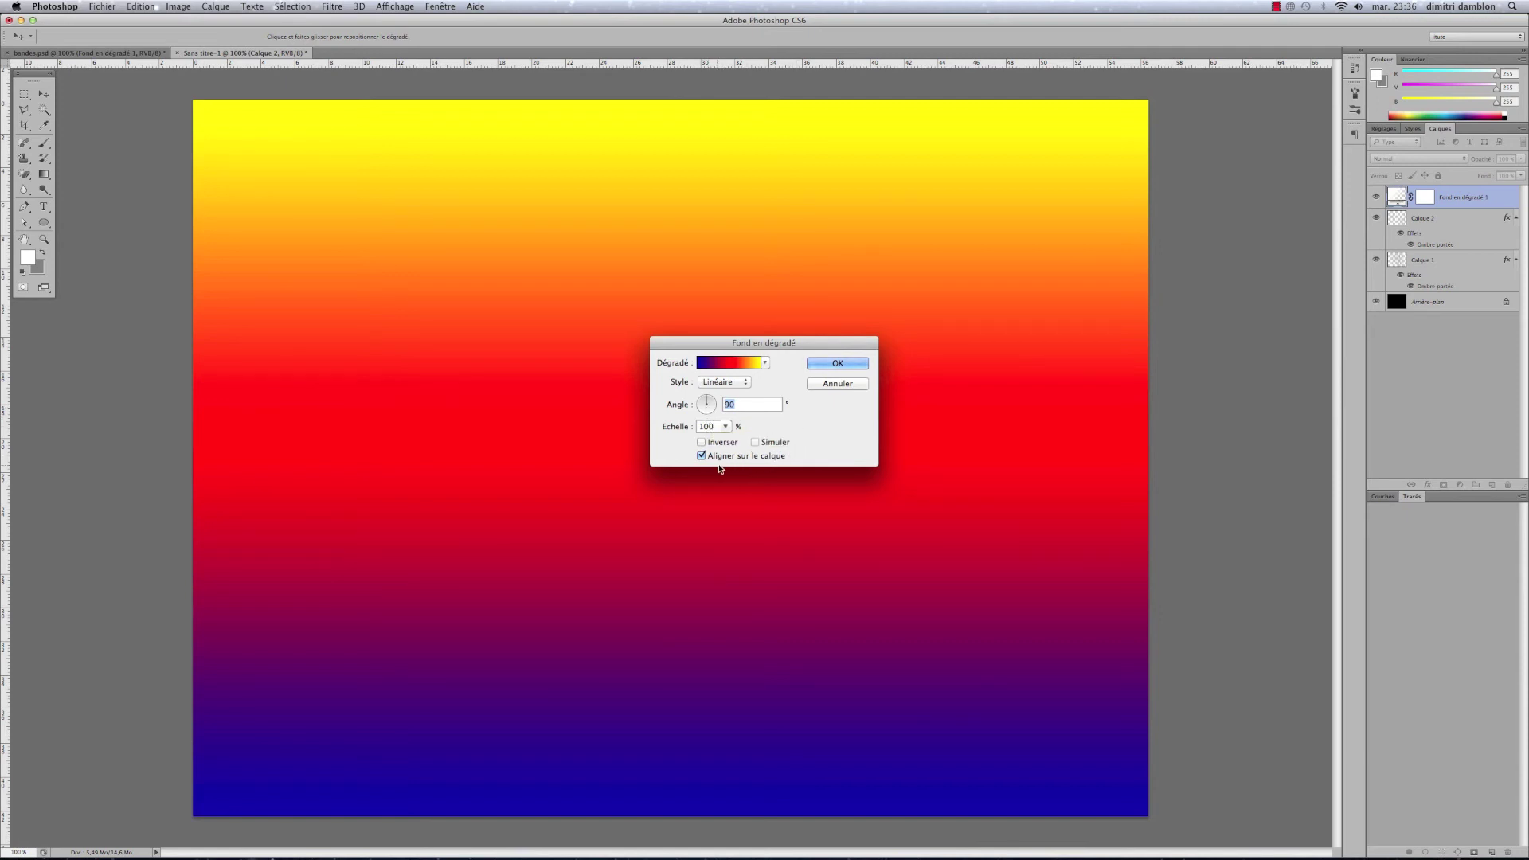
pyautogui.click(838, 363)
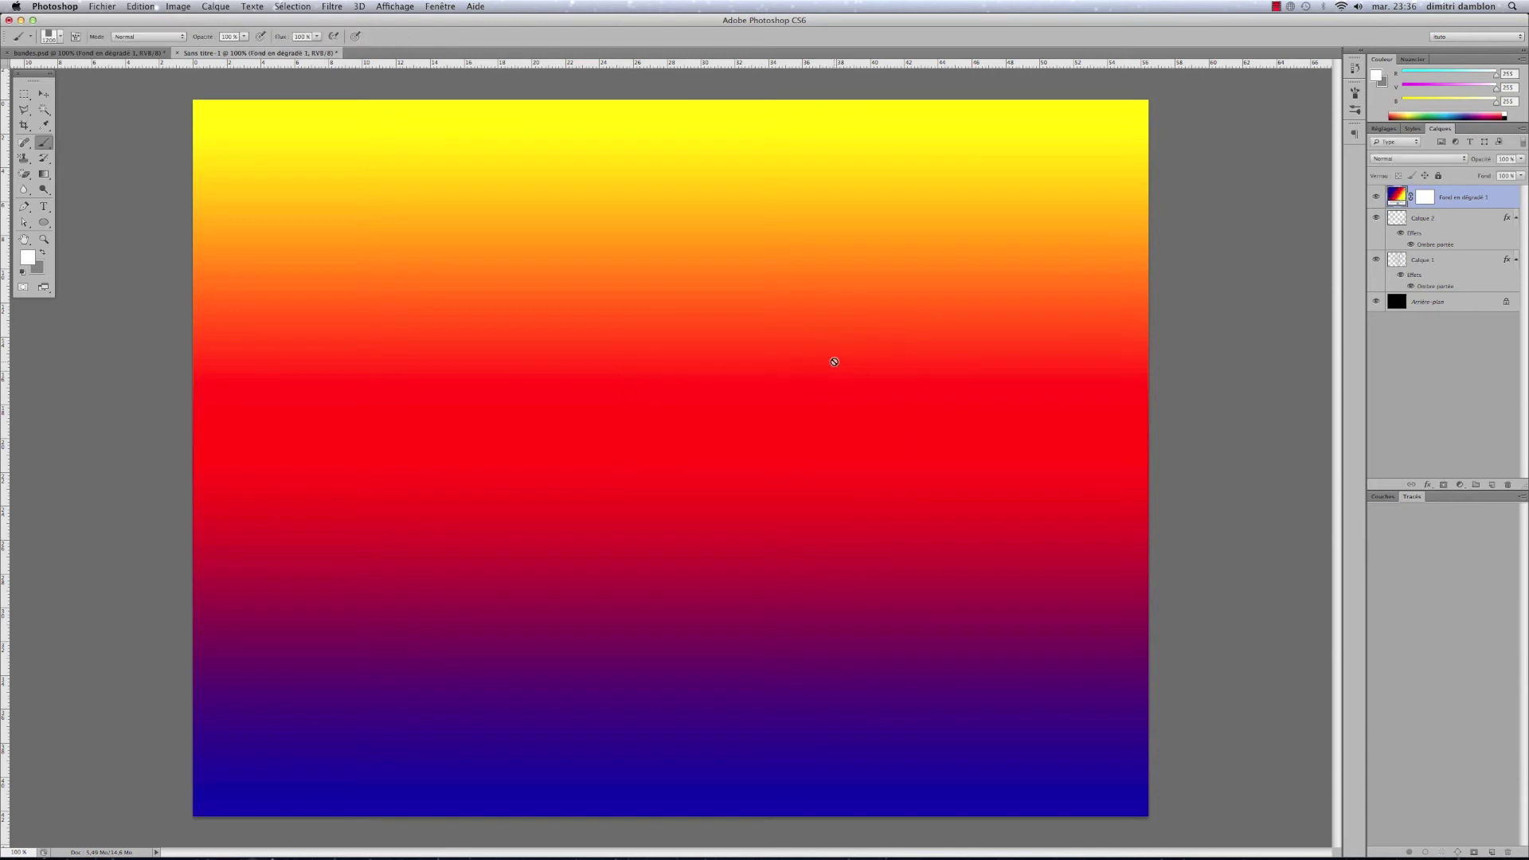
pyautogui.click(1391, 162)
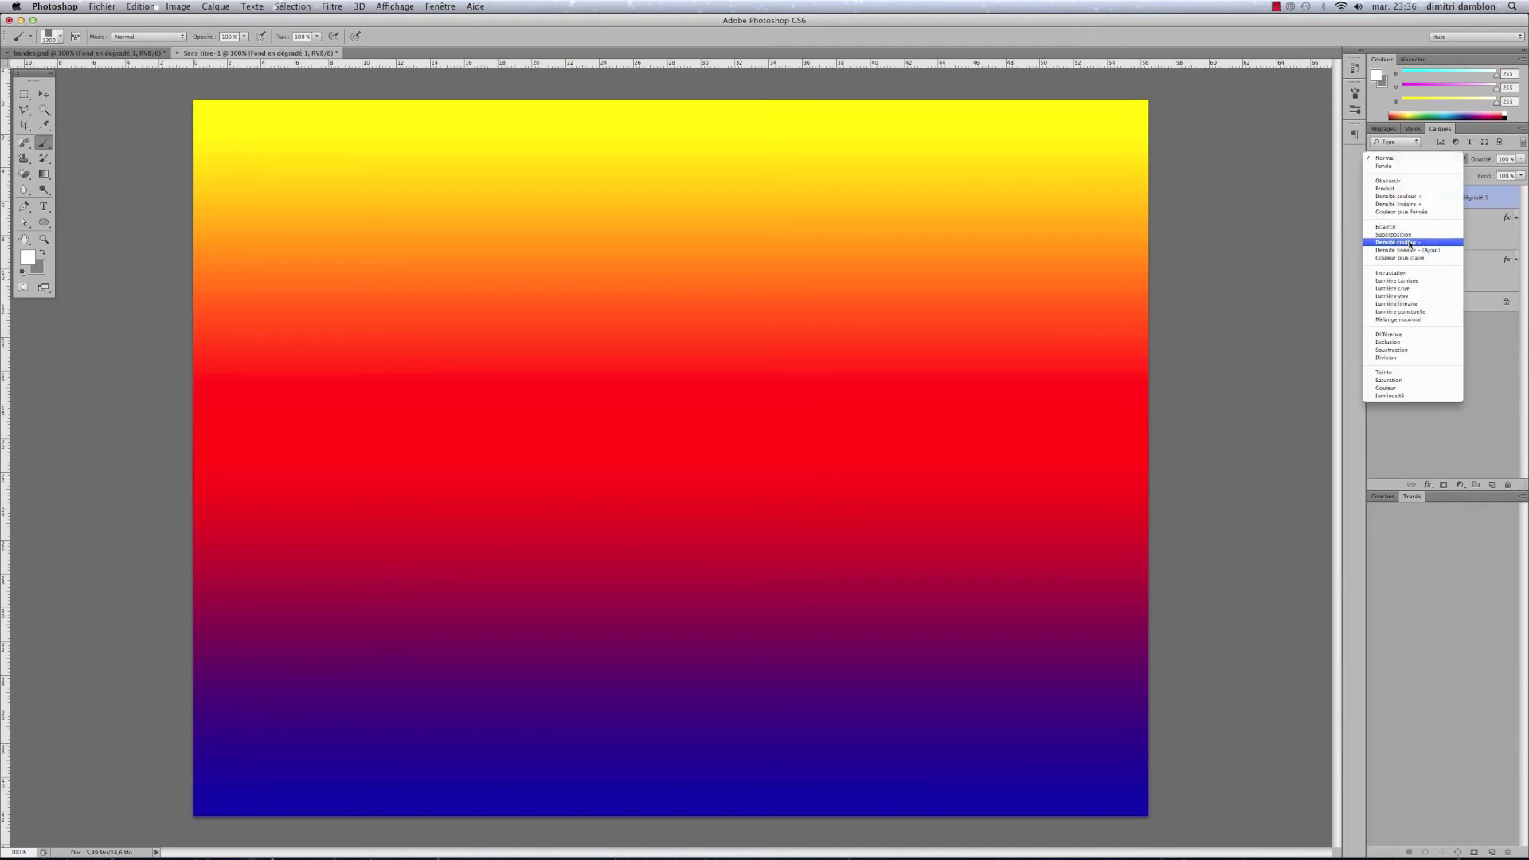
pyautogui.click(1396, 273)
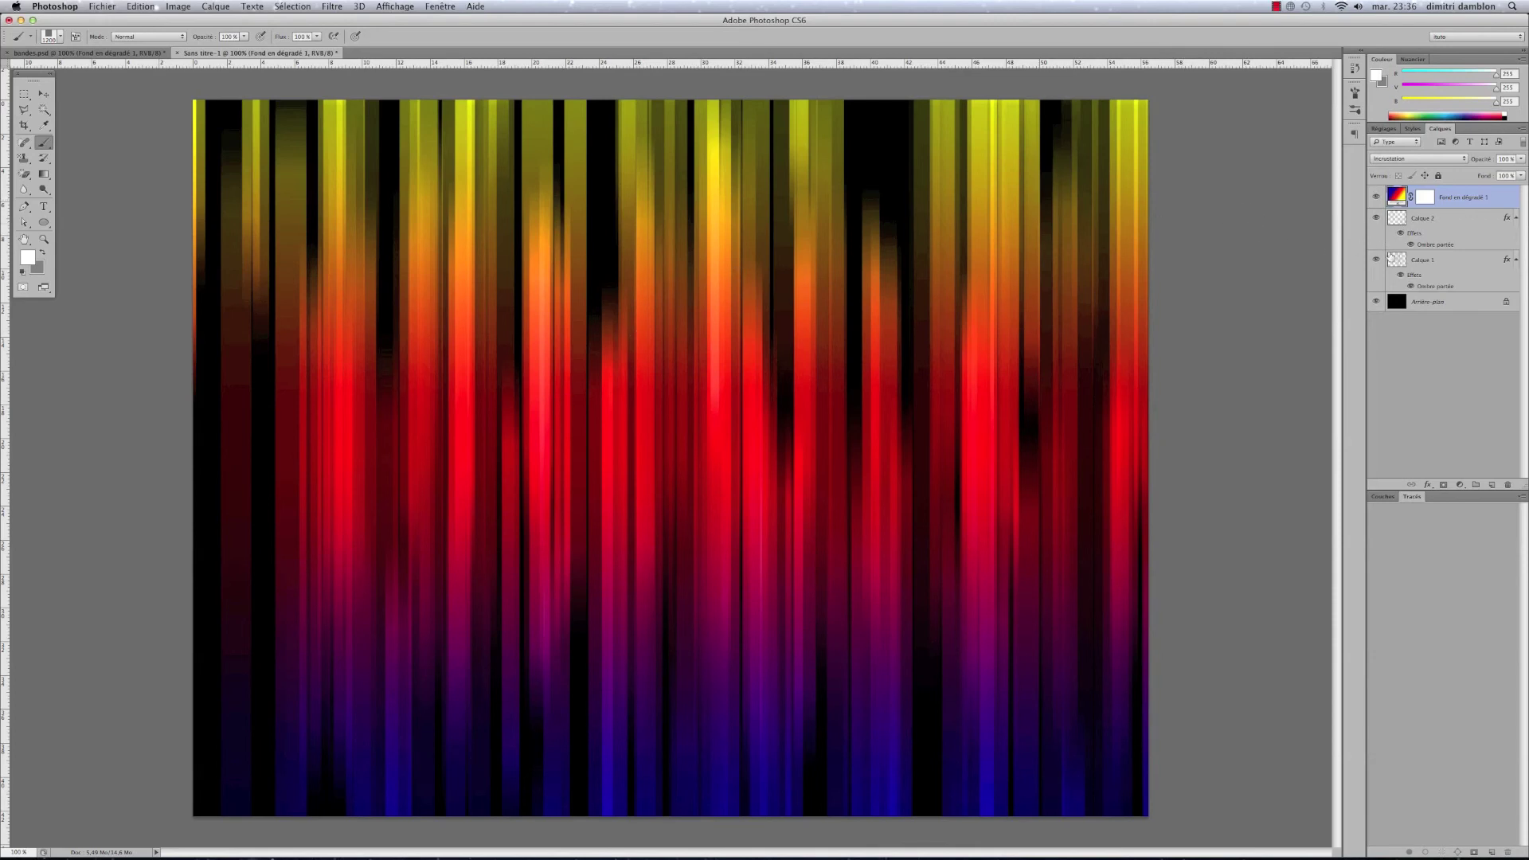
# - Add a layer mask to Calque 1 and switch to a soft round brush at a reduced size
pyautogui.click(1436, 263)
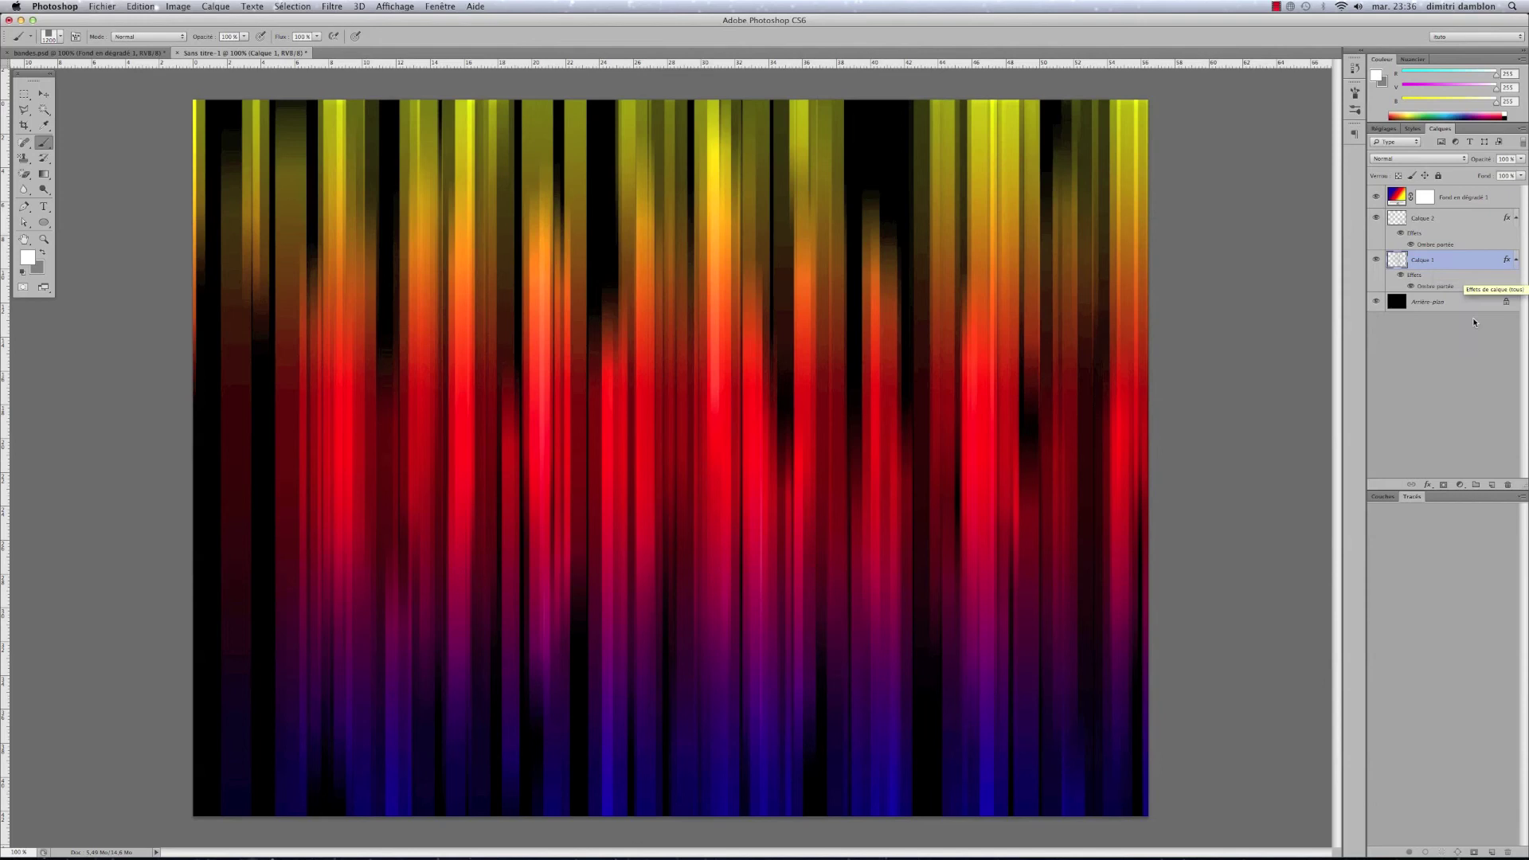
pyautogui.click(1444, 486)
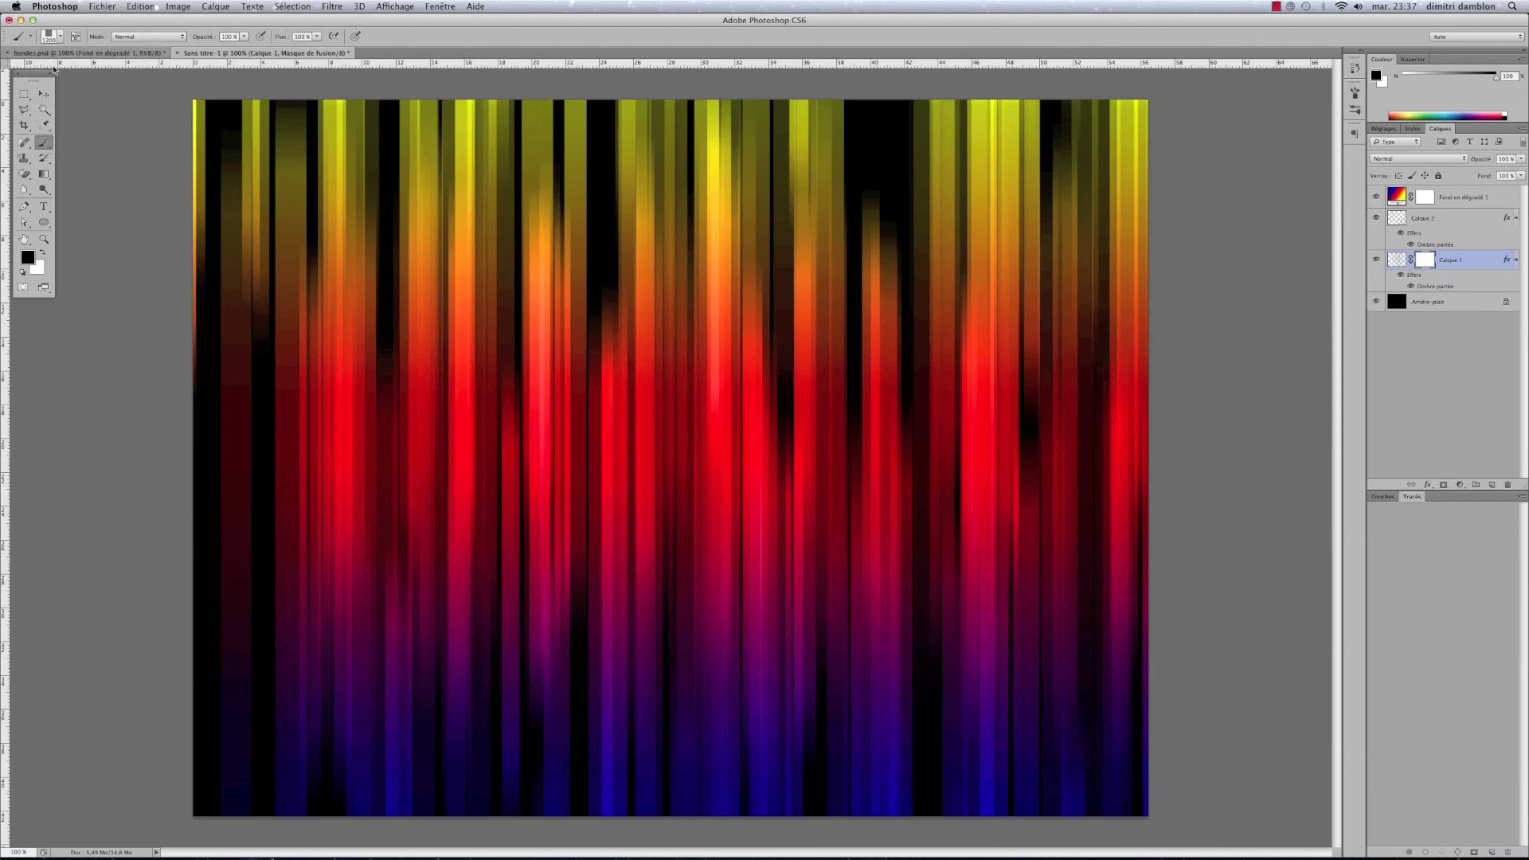
pyautogui.click(60, 36)
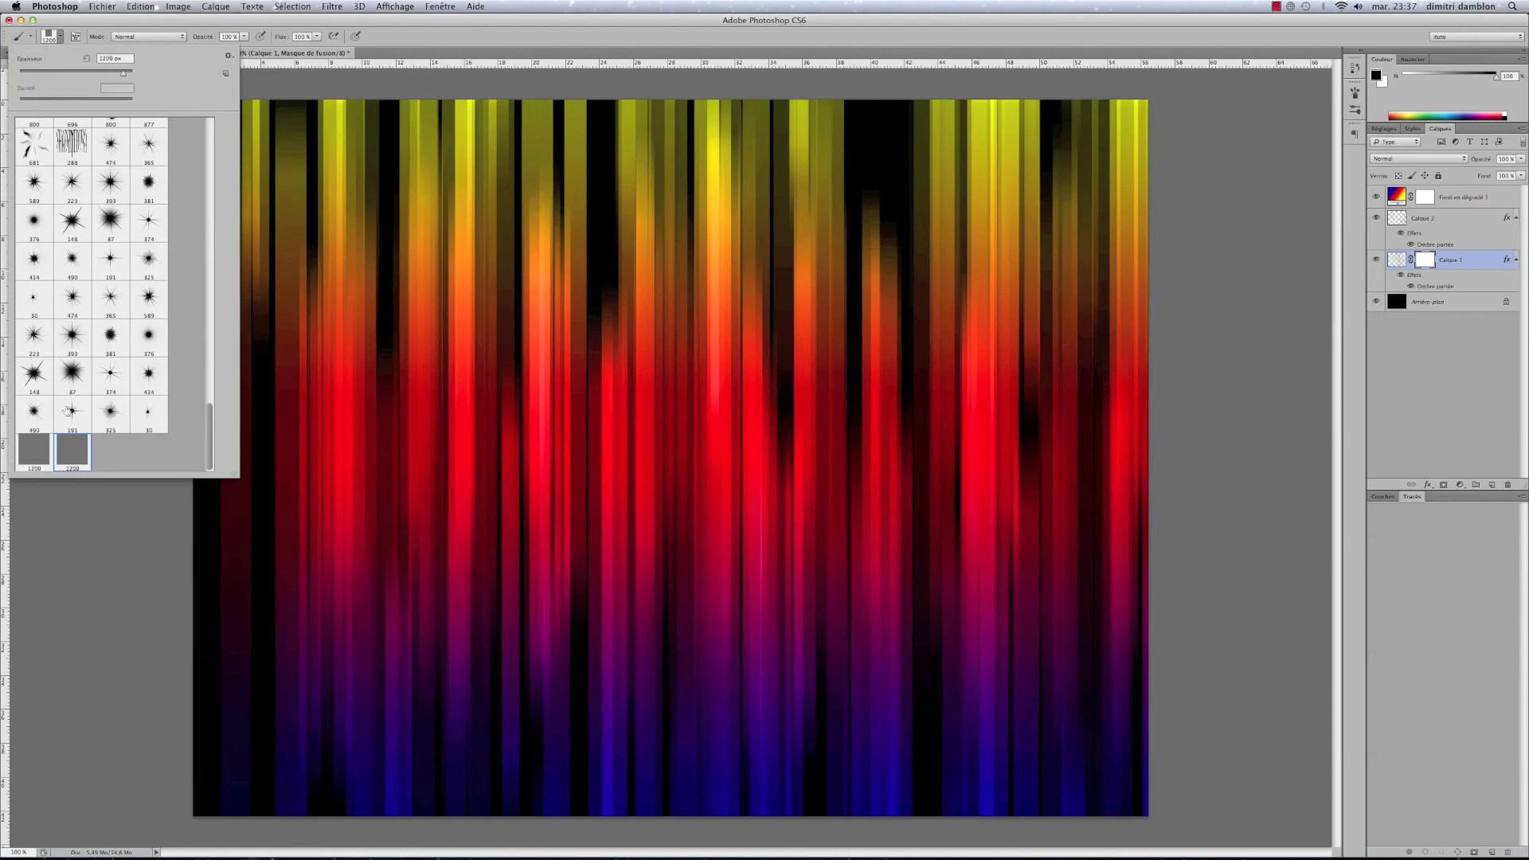
pyautogui.moveTo(211, 409); pyautogui.dragTo(192, 115)
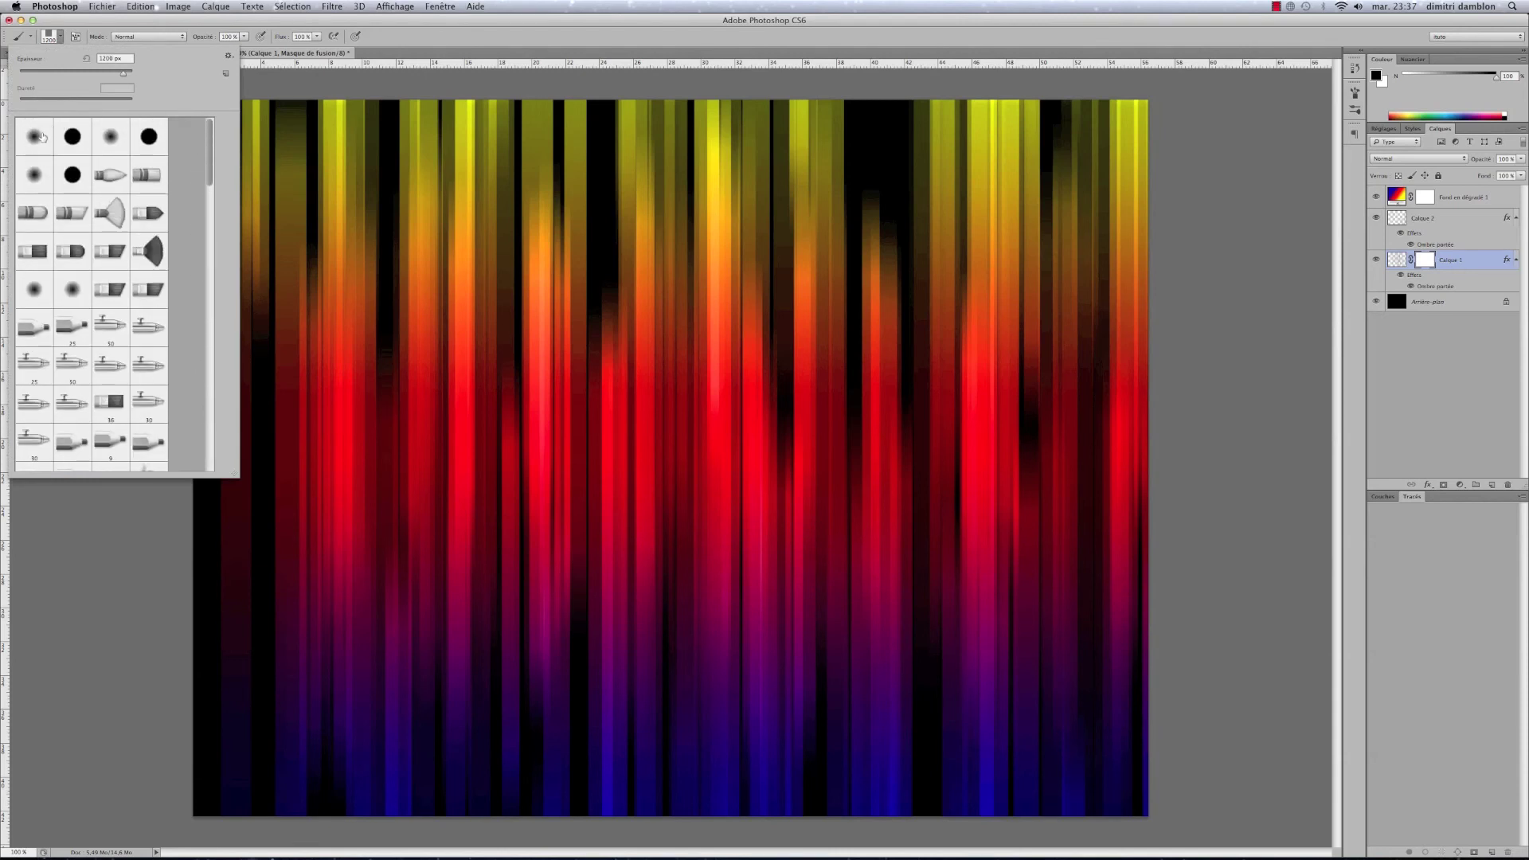
pyautogui.click(35, 138)
pyautogui.moveTo(120, 75); pyautogui.dragTo(111, 74)
pyautogui.click(405, 32)
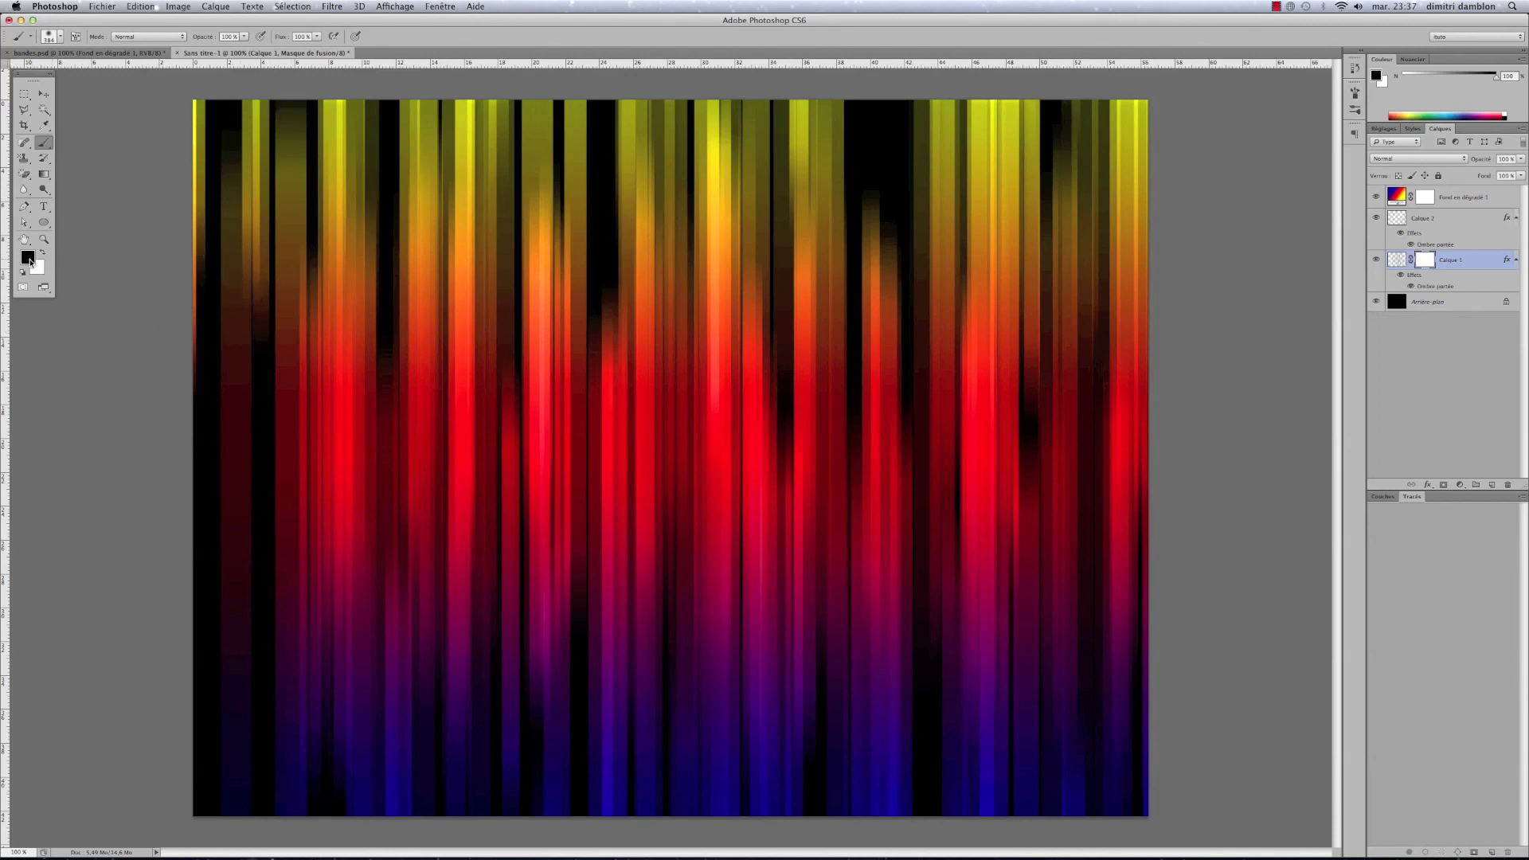
# - Paint black on Calque 1's mask to hide parts of its strips, mainly along the canvas's upper area and outer edges
pyautogui.moveTo(258, 142)
pyautogui.mouseDown()
pyautogui.moveTo(701, 137)
pyautogui.moveTo(778, 164)
pyautogui.moveTo(881, 249)
pyautogui.mouseUp()
pyautogui.moveTo(987, 604)
pyautogui.mouseDown()
pyautogui.moveTo(1092, 768)
pyautogui.moveTo(990, 758)
pyautogui.moveTo(1157, 515)
pyautogui.moveTo(932, 505)
pyautogui.mouseUp()
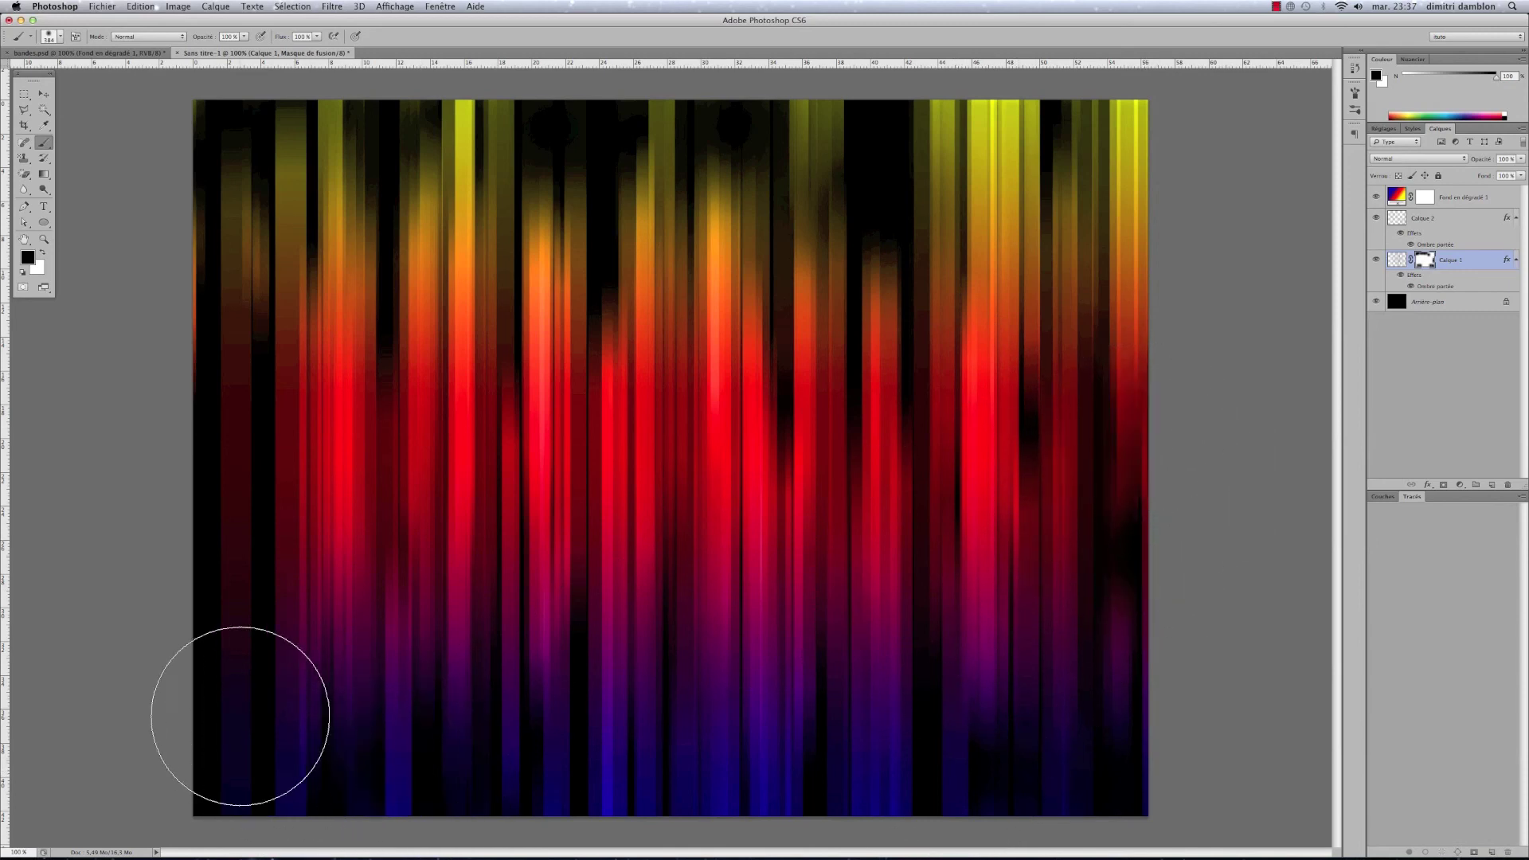
pyautogui.moveTo(188, 393)
pyautogui.mouseDown()
pyautogui.moveTo(169, 246)
pyautogui.moveTo(201, 175)
pyautogui.moveTo(313, 144)
pyautogui.moveTo(595, 162)
pyautogui.moveTo(650, 210)
pyautogui.moveTo(738, 147)
pyautogui.moveTo(820, 278)
pyautogui.mouseUp()
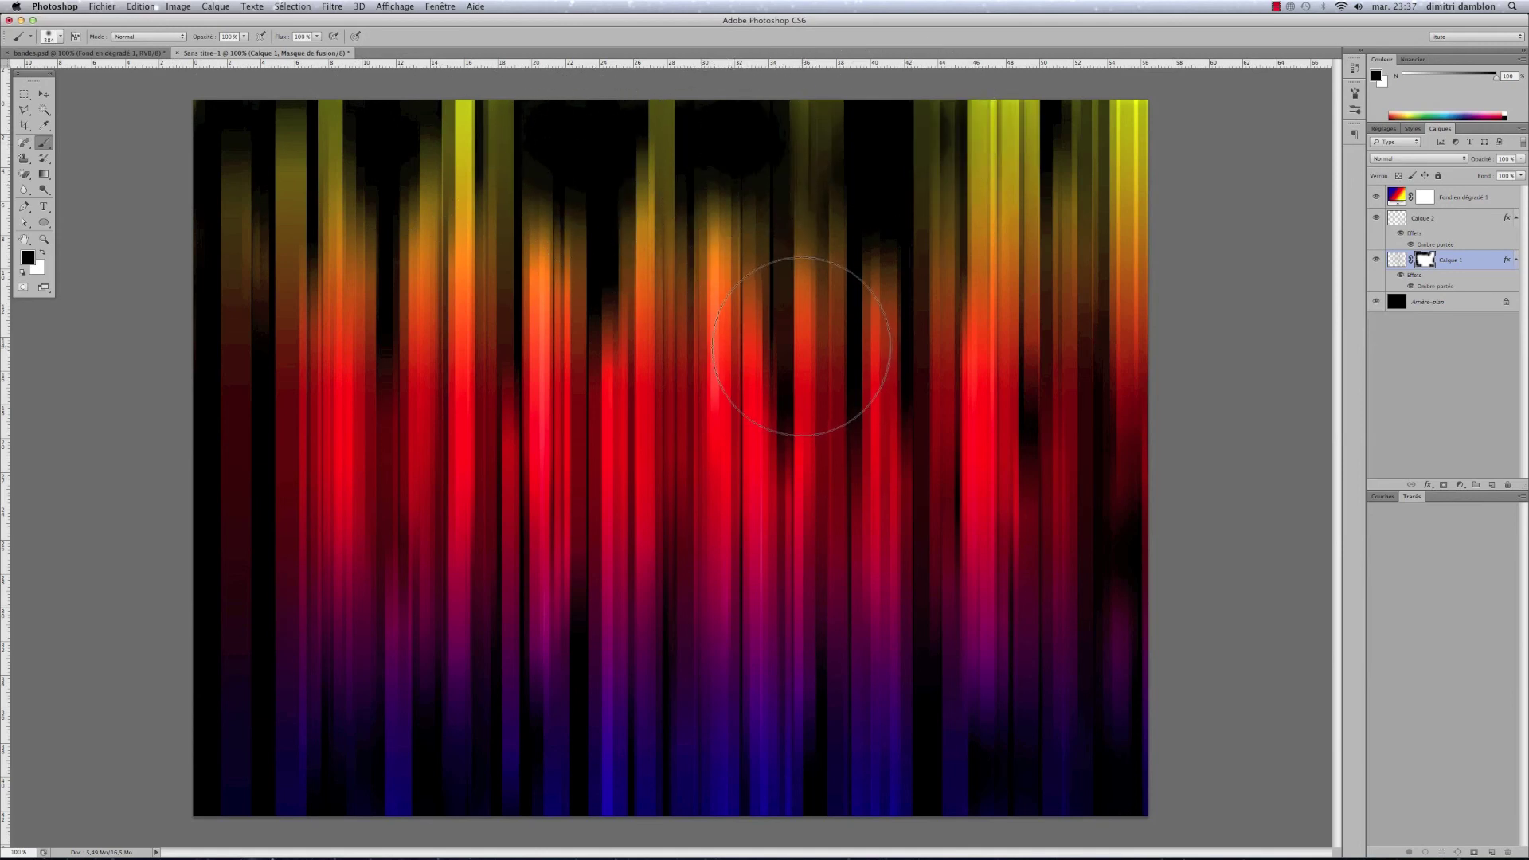
# - Add a layer mask to Calque 2 and paint black on it to hide strips near both sides and in scattered areas
pyautogui.click(1449, 220)
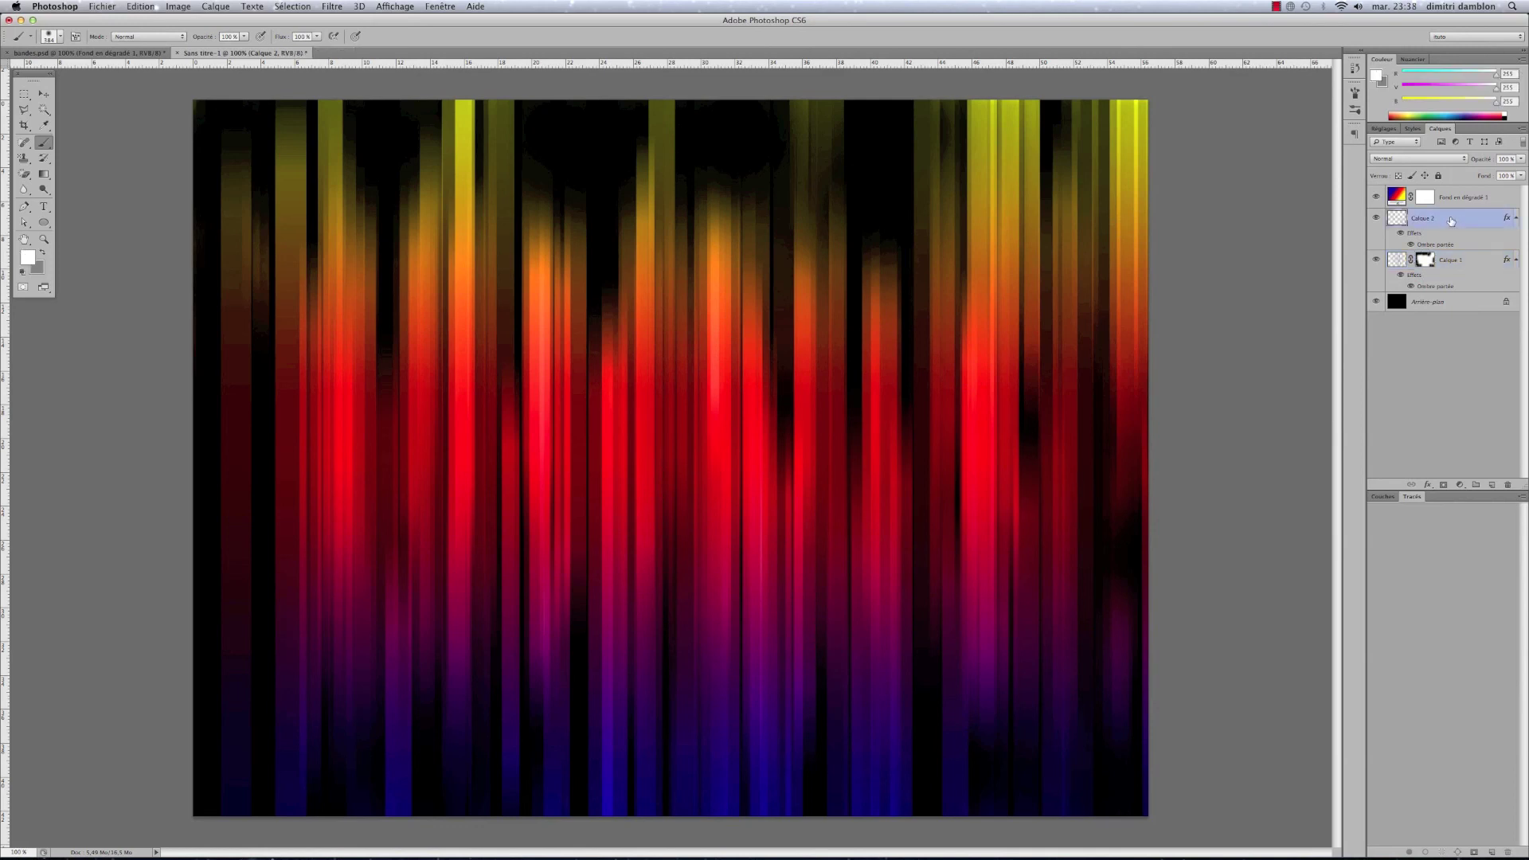
pyautogui.click(1444, 486)
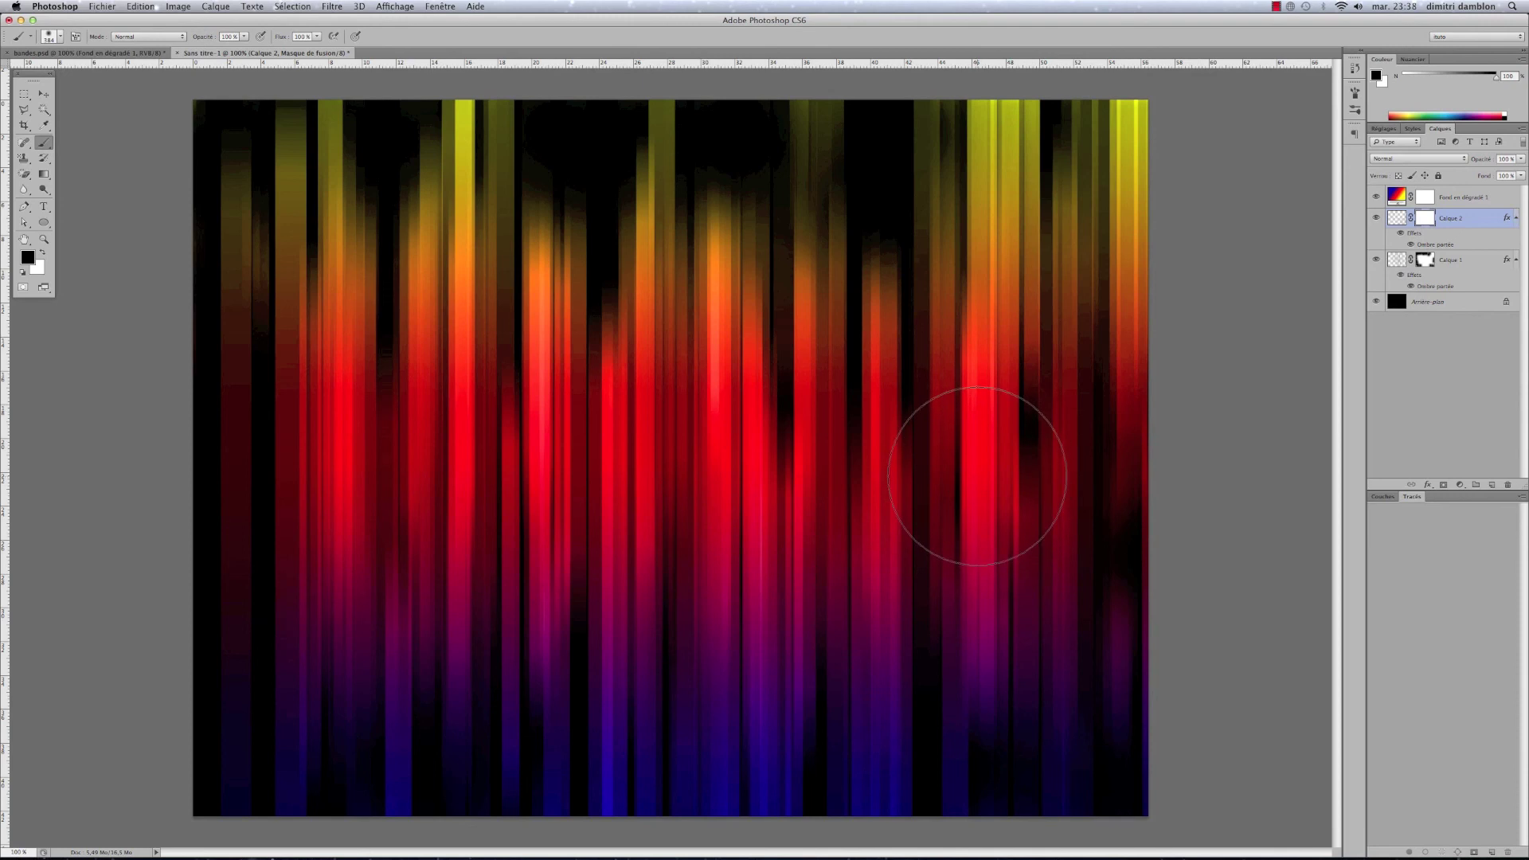
pyautogui.moveTo(587, 488)
pyautogui.mouseDown()
pyautogui.moveTo(524, 468)
pyautogui.moveTo(528, 398)
pyautogui.mouseUp()
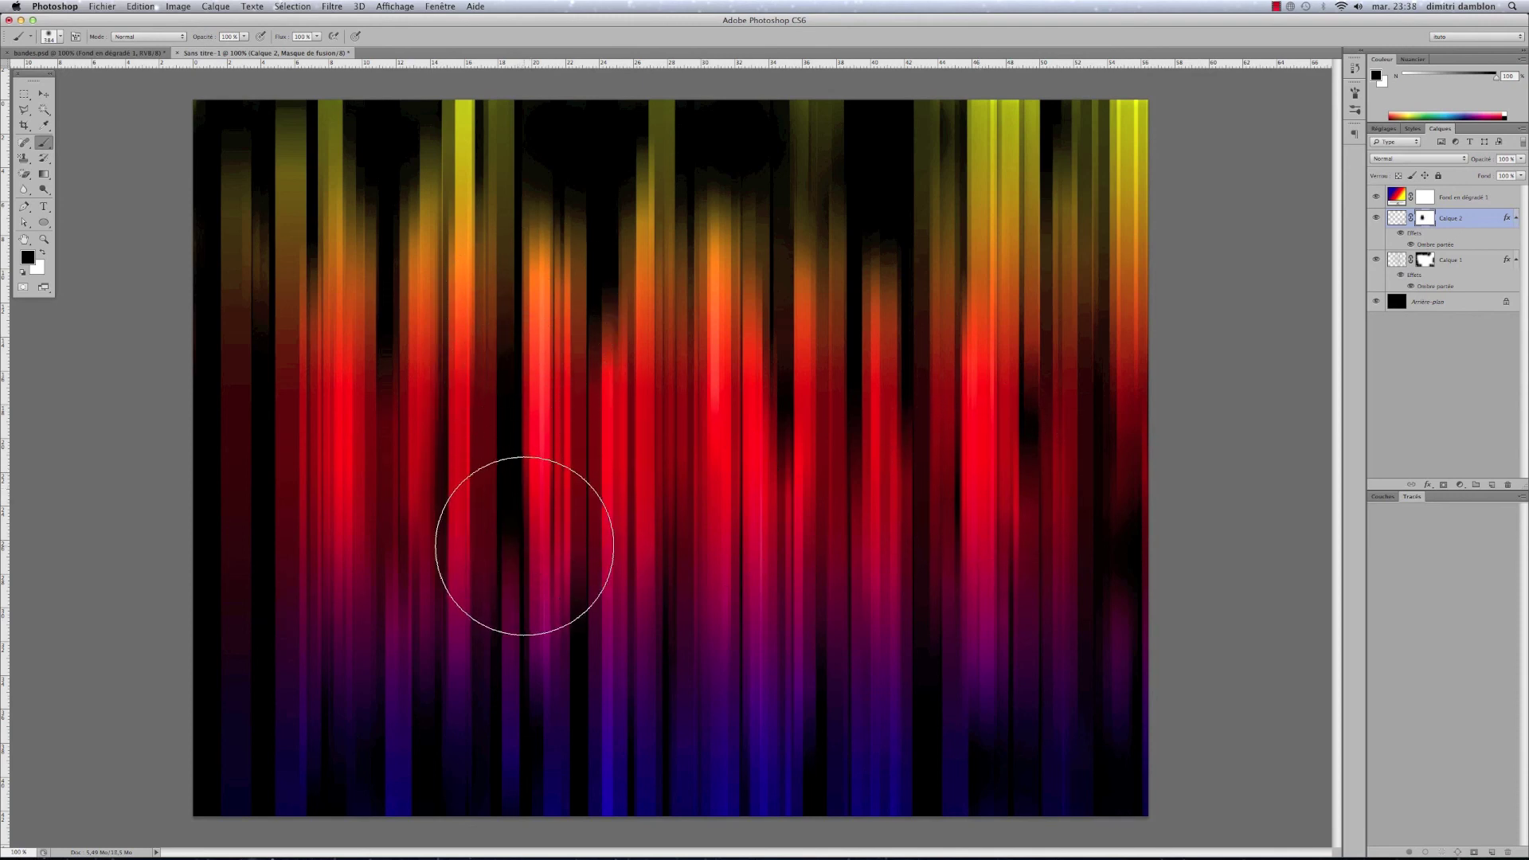
pyautogui.moveTo(282, 647)
pyautogui.mouseDown()
pyautogui.moveTo(307, 643)
pyautogui.moveTo(321, 529)
pyautogui.moveTo(297, 635)
pyautogui.moveTo(246, 597)
pyautogui.moveTo(205, 348)
pyautogui.moveTo(239, 135)
pyautogui.mouseUp()
pyautogui.moveTo(1043, 425)
pyautogui.mouseDown()
pyautogui.moveTo(1071, 517)
pyautogui.moveTo(1083, 365)
pyautogui.moveTo(1089, 716)
pyautogui.mouseUp()
pyautogui.moveTo(1092, 454)
pyautogui.mouseDown()
pyautogui.moveTo(1075, 164)
pyautogui.moveTo(1006, 279)
pyautogui.mouseUp()
pyautogui.moveTo(882, 749); pyautogui.dragTo(870, 495)
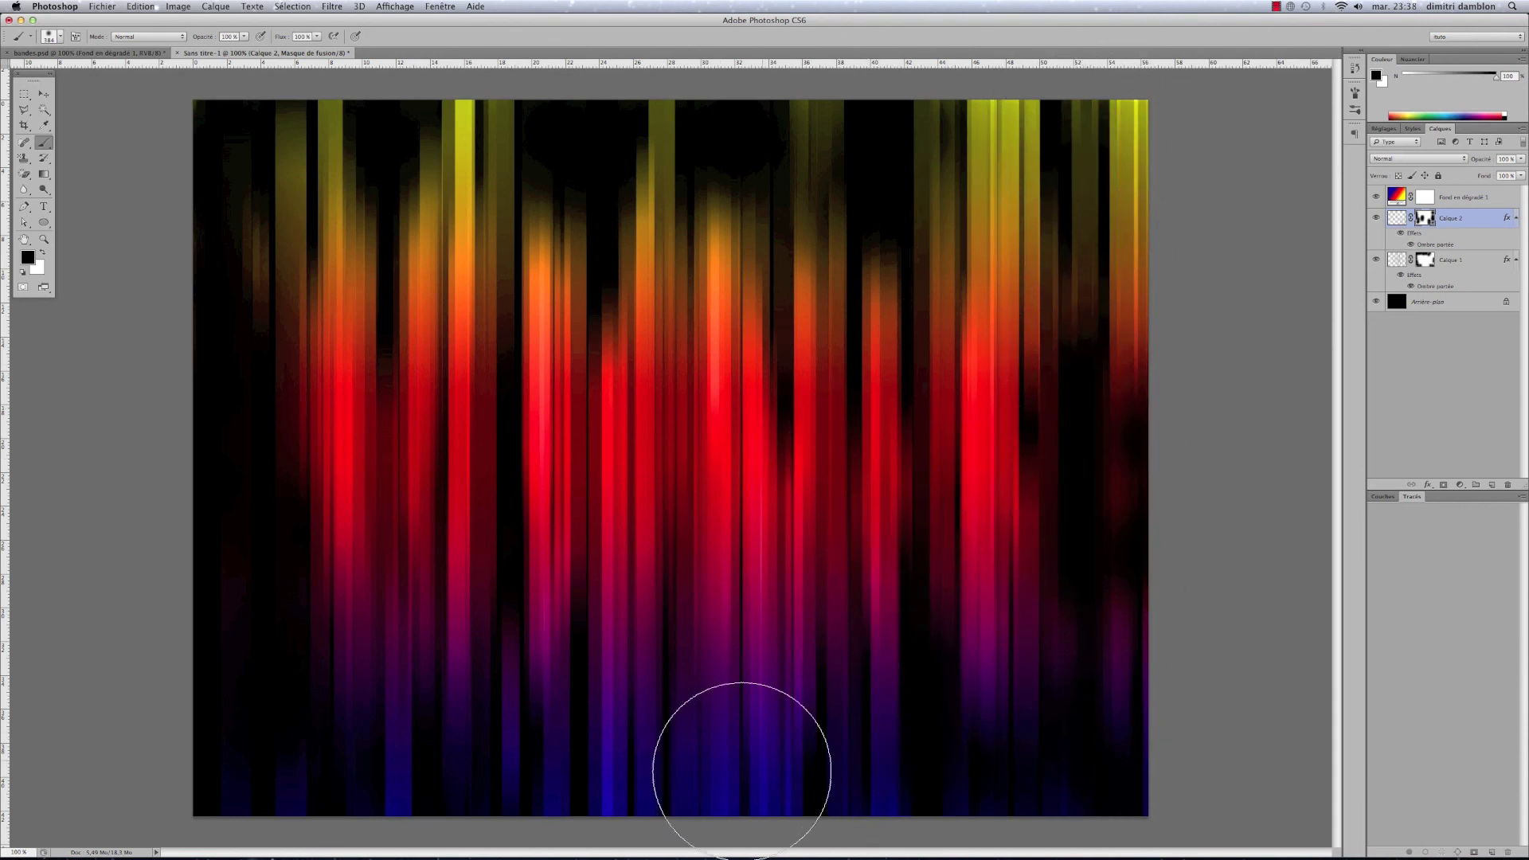
pyautogui.moveTo(576, 331)
pyautogui.mouseDown()
pyautogui.moveTo(546, 91)
pyautogui.moveTo(559, 430)
pyautogui.mouseUp()
pyautogui.moveTo(820, 266)
pyautogui.mouseDown()
pyautogui.moveTo(749, 385)
pyautogui.moveTo(749, 705)
pyautogui.moveTo(790, 744)
pyautogui.moveTo(1004, 761)
pyautogui.moveTo(972, 134)
pyautogui.moveTo(996, 104)
pyautogui.moveTo(1128, 128)
pyautogui.moveTo(1109, 110)
pyautogui.moveTo(1131, 325)
pyautogui.moveTo(1124, 696)
pyautogui.moveTo(1111, 133)
pyautogui.moveTo(1094, 116)
pyautogui.moveTo(1160, 343)
pyautogui.mouseUp()
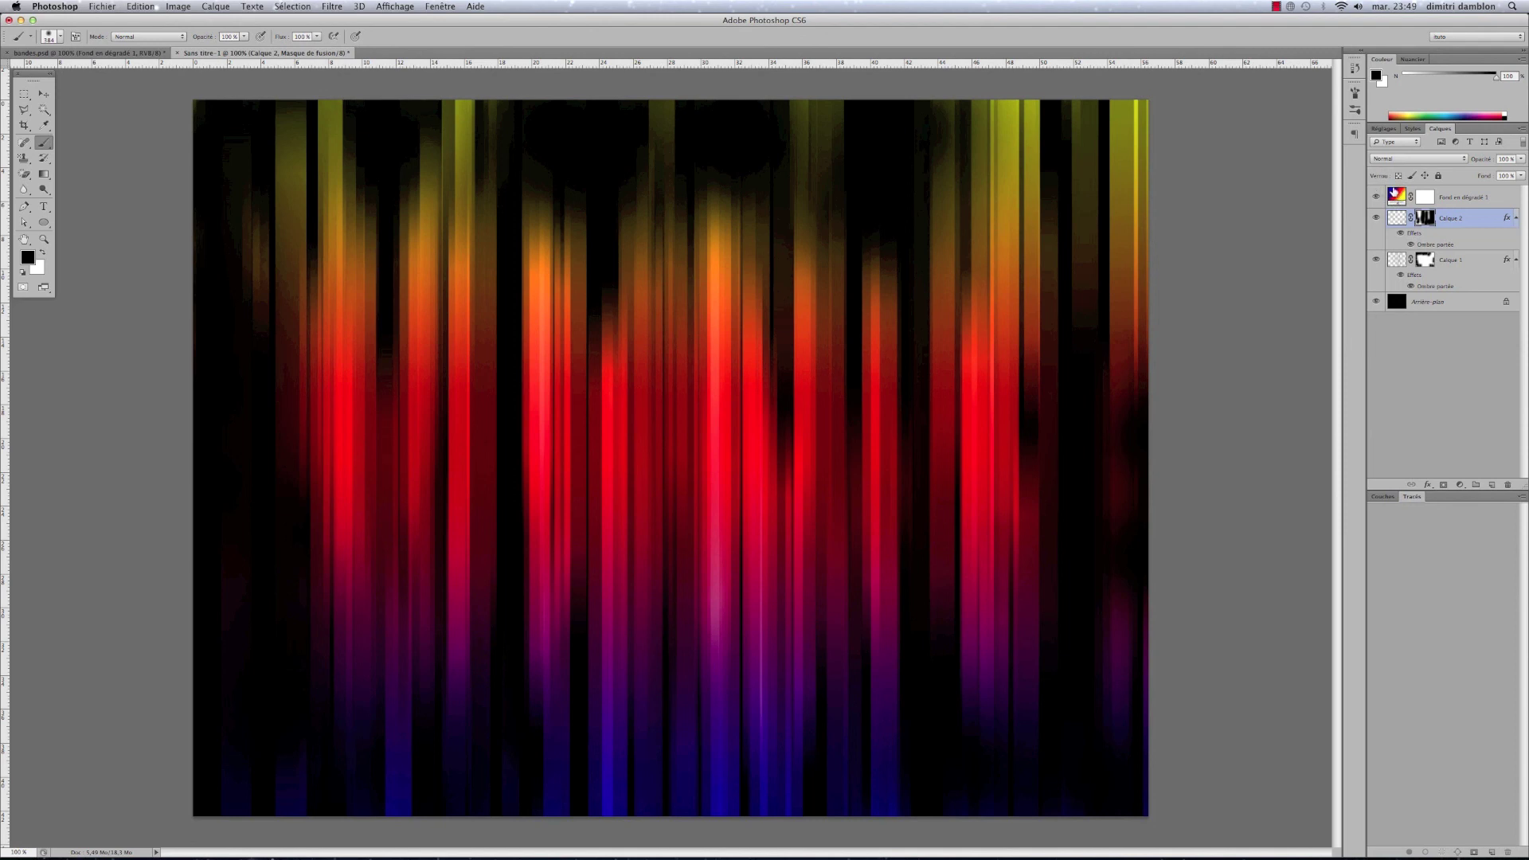
# - Try several preset gradients on the Fond en dégradé 1 fill layer and apply the yellow-violet-orange-blue one
pyautogui.doubleClick(1399, 197)
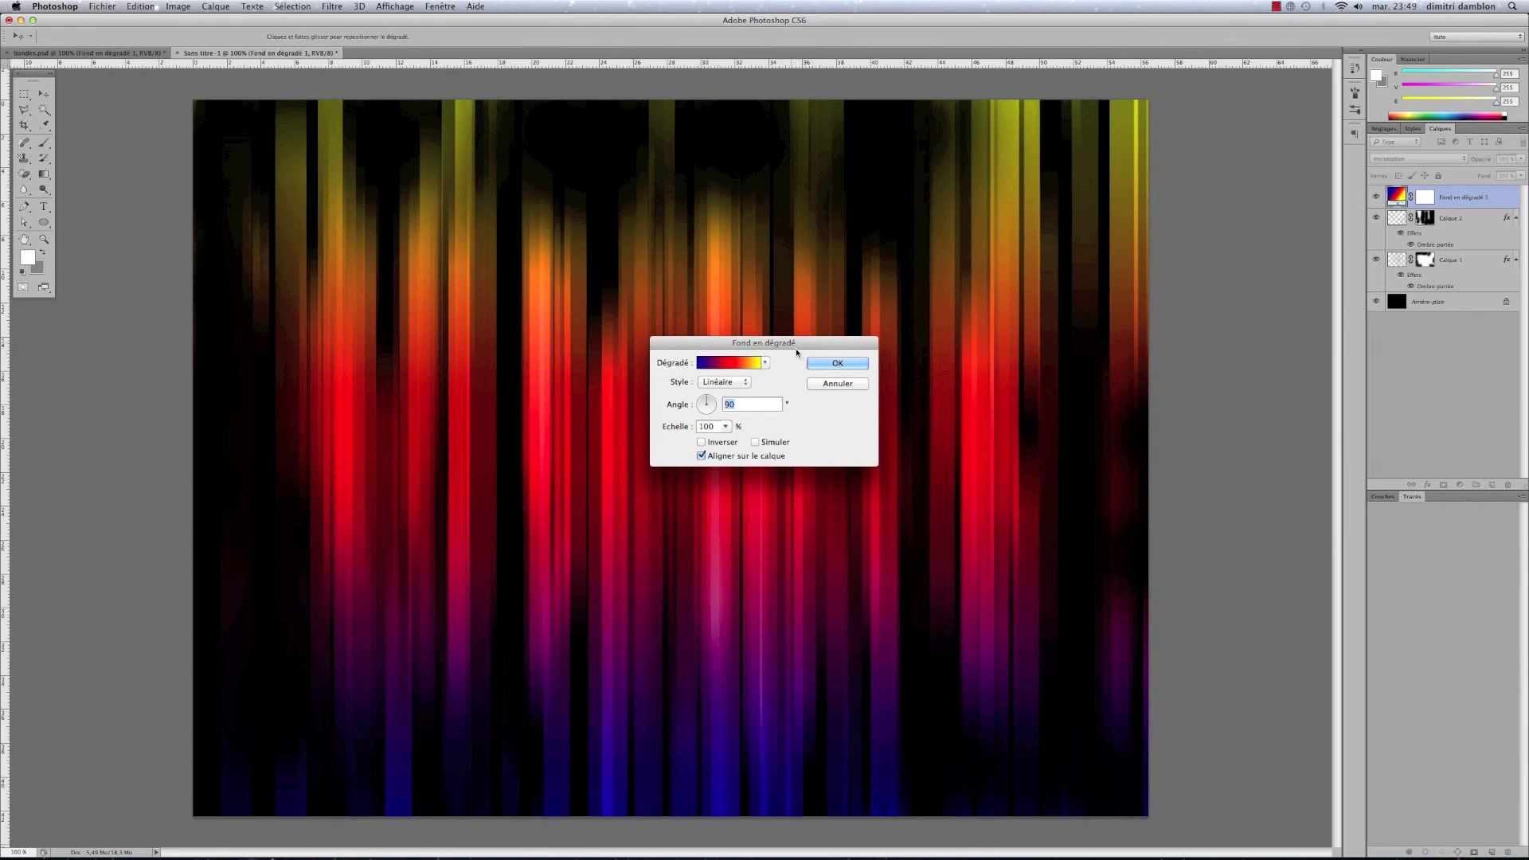
pyautogui.click(766, 364)
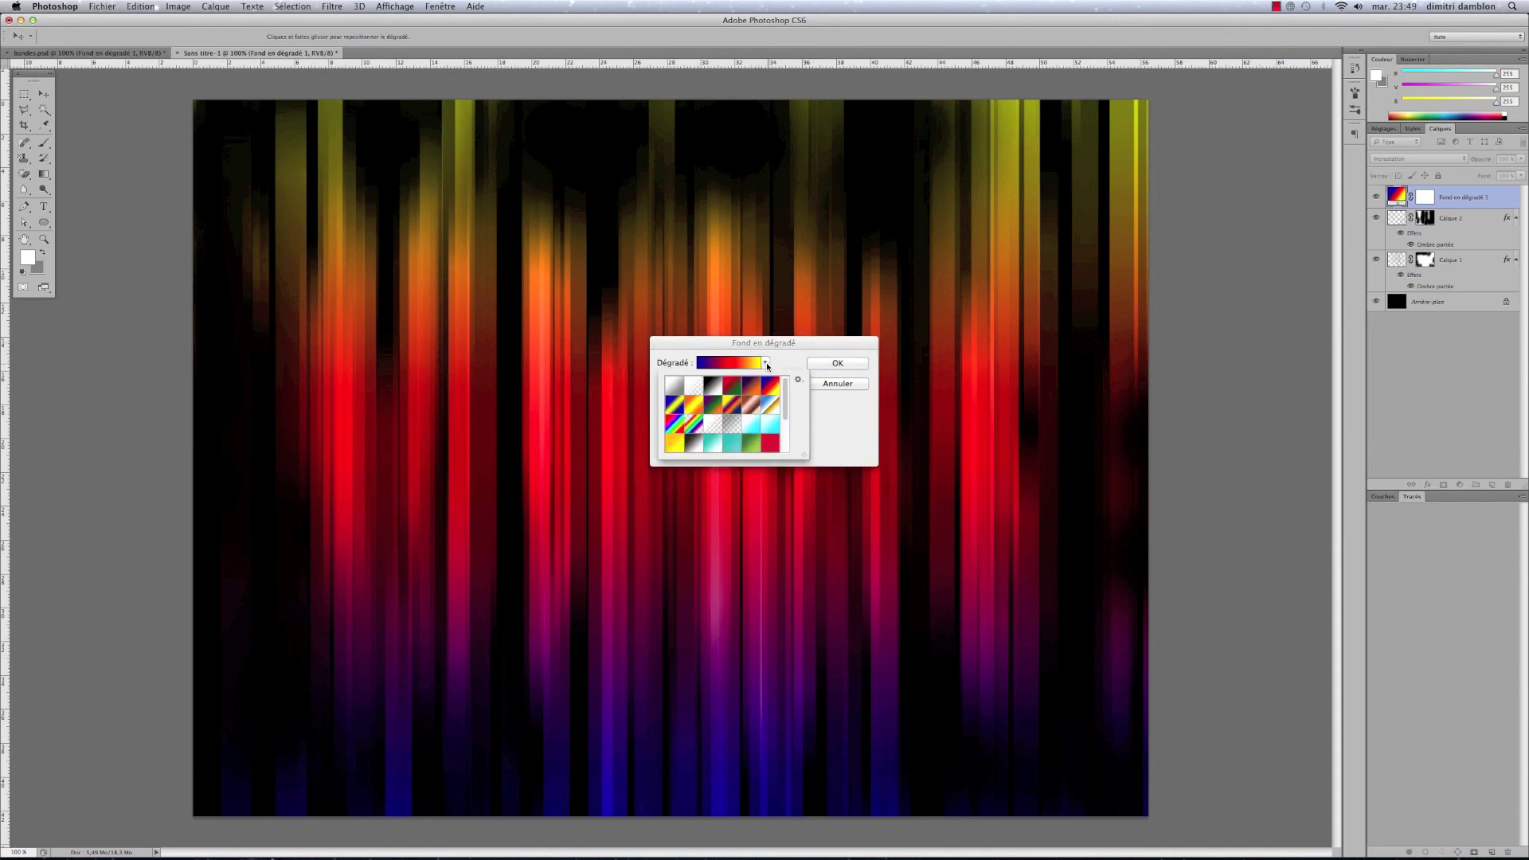
pyautogui.click(770, 405)
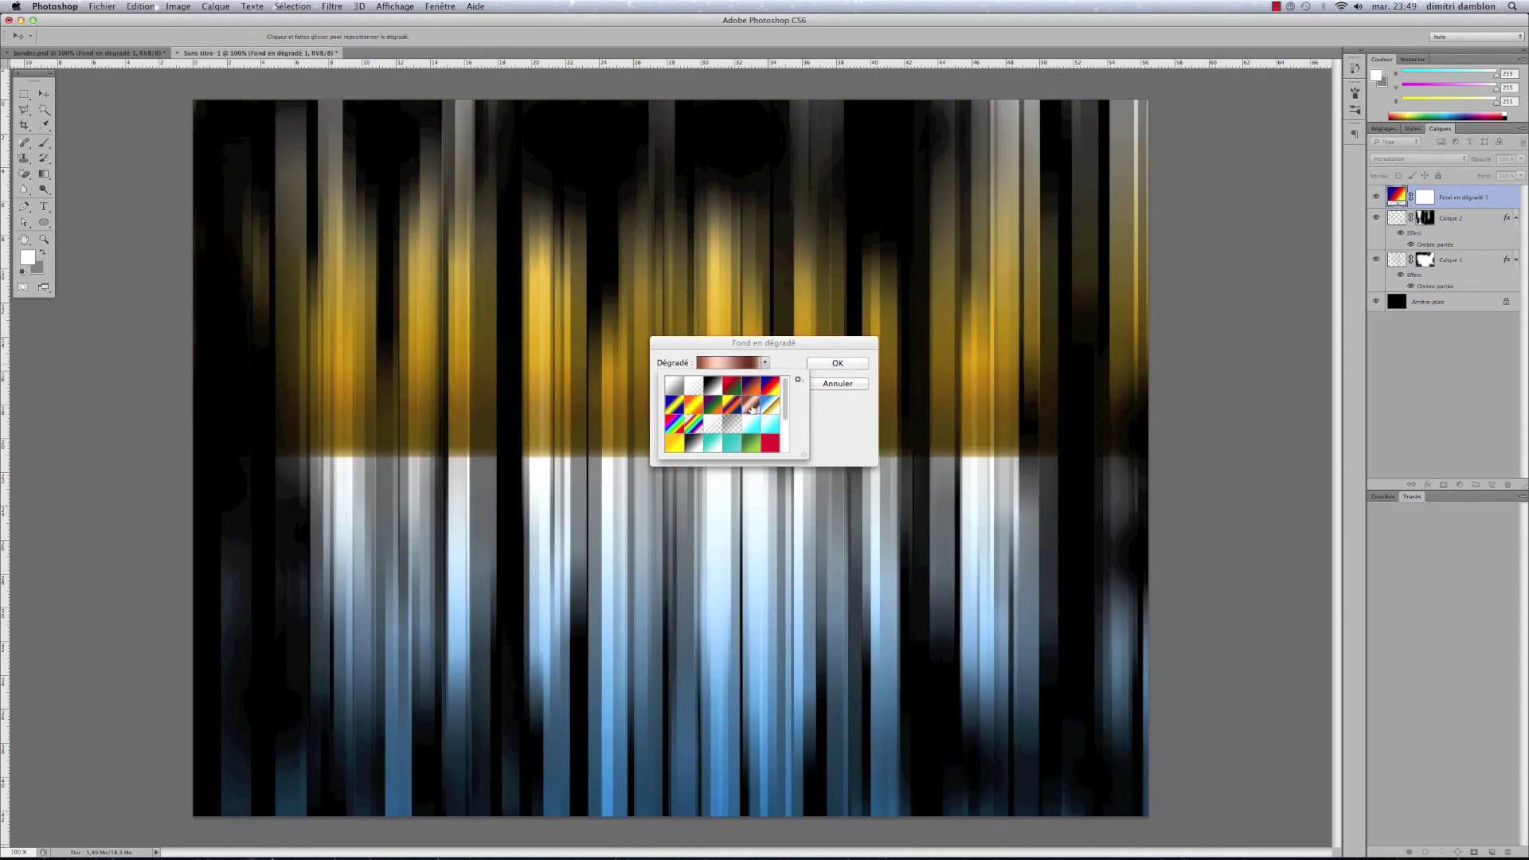
pyautogui.click(726, 408)
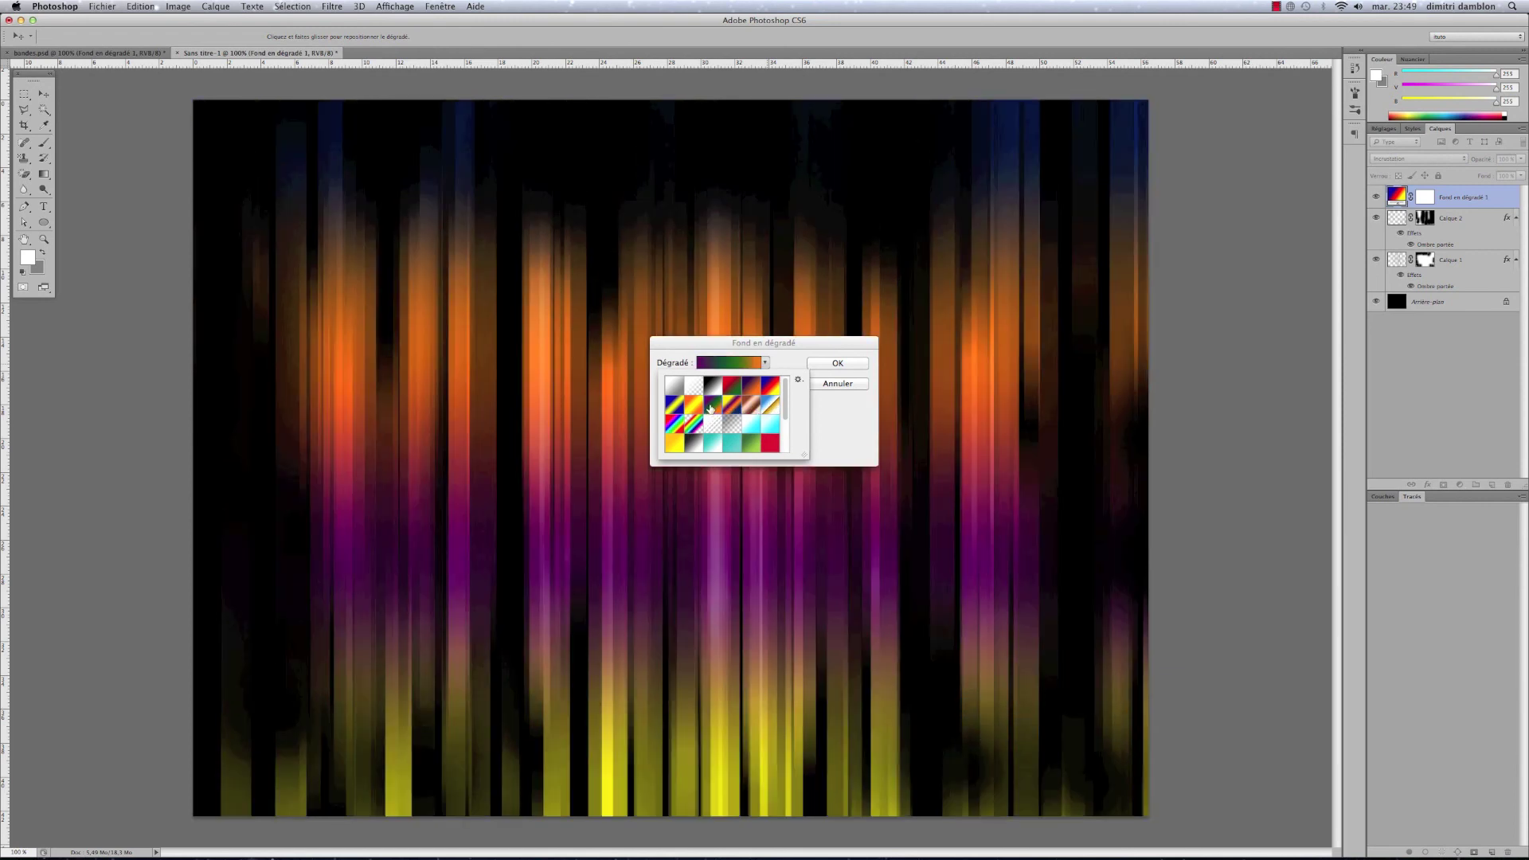
pyautogui.click(690, 408)
pyautogui.click(714, 406)
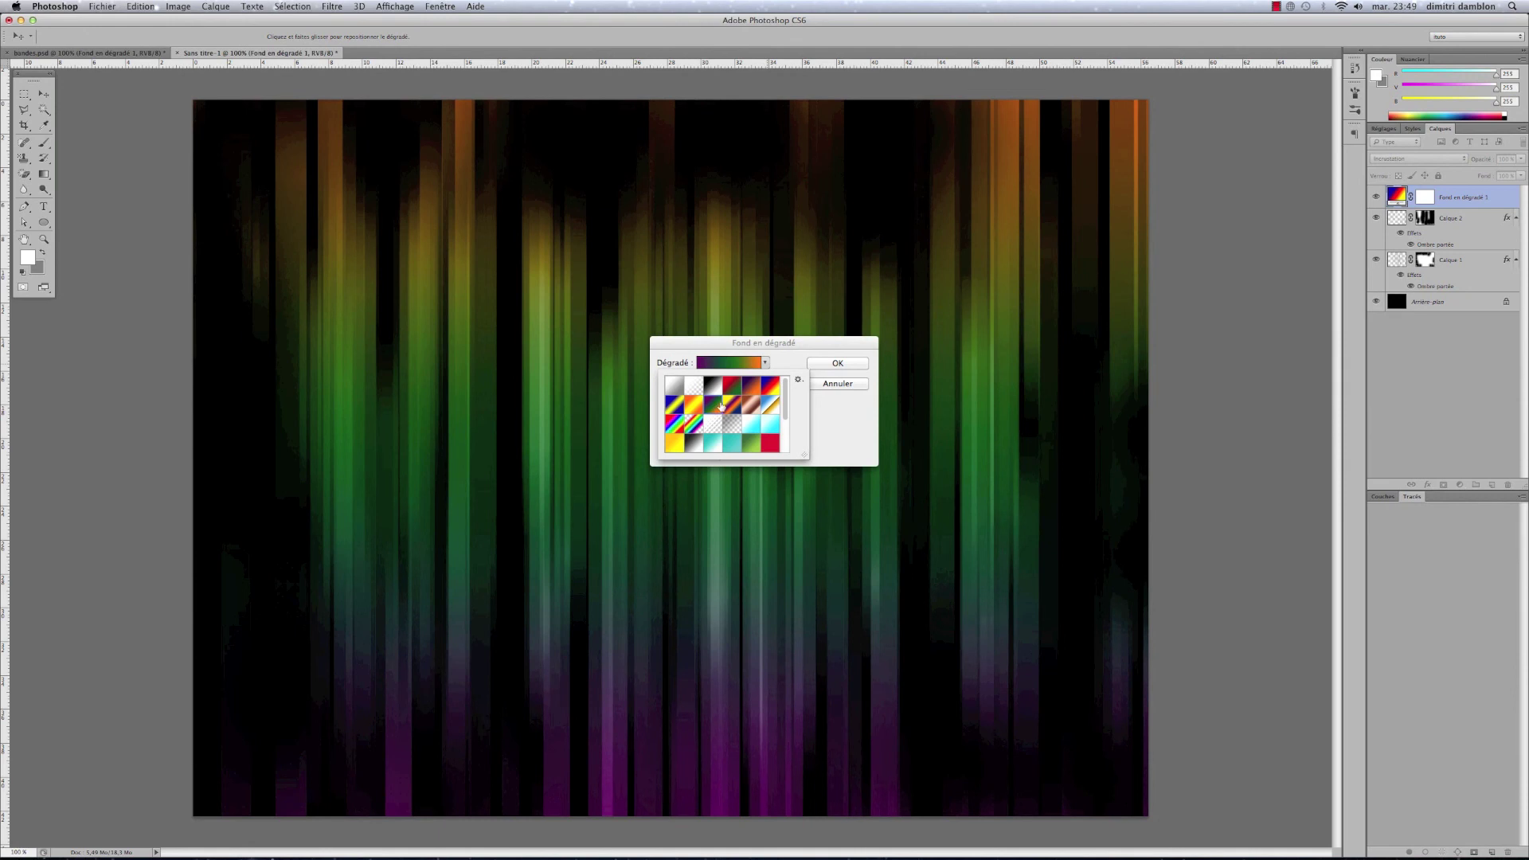
pyautogui.click(732, 407)
pyautogui.click(836, 364)
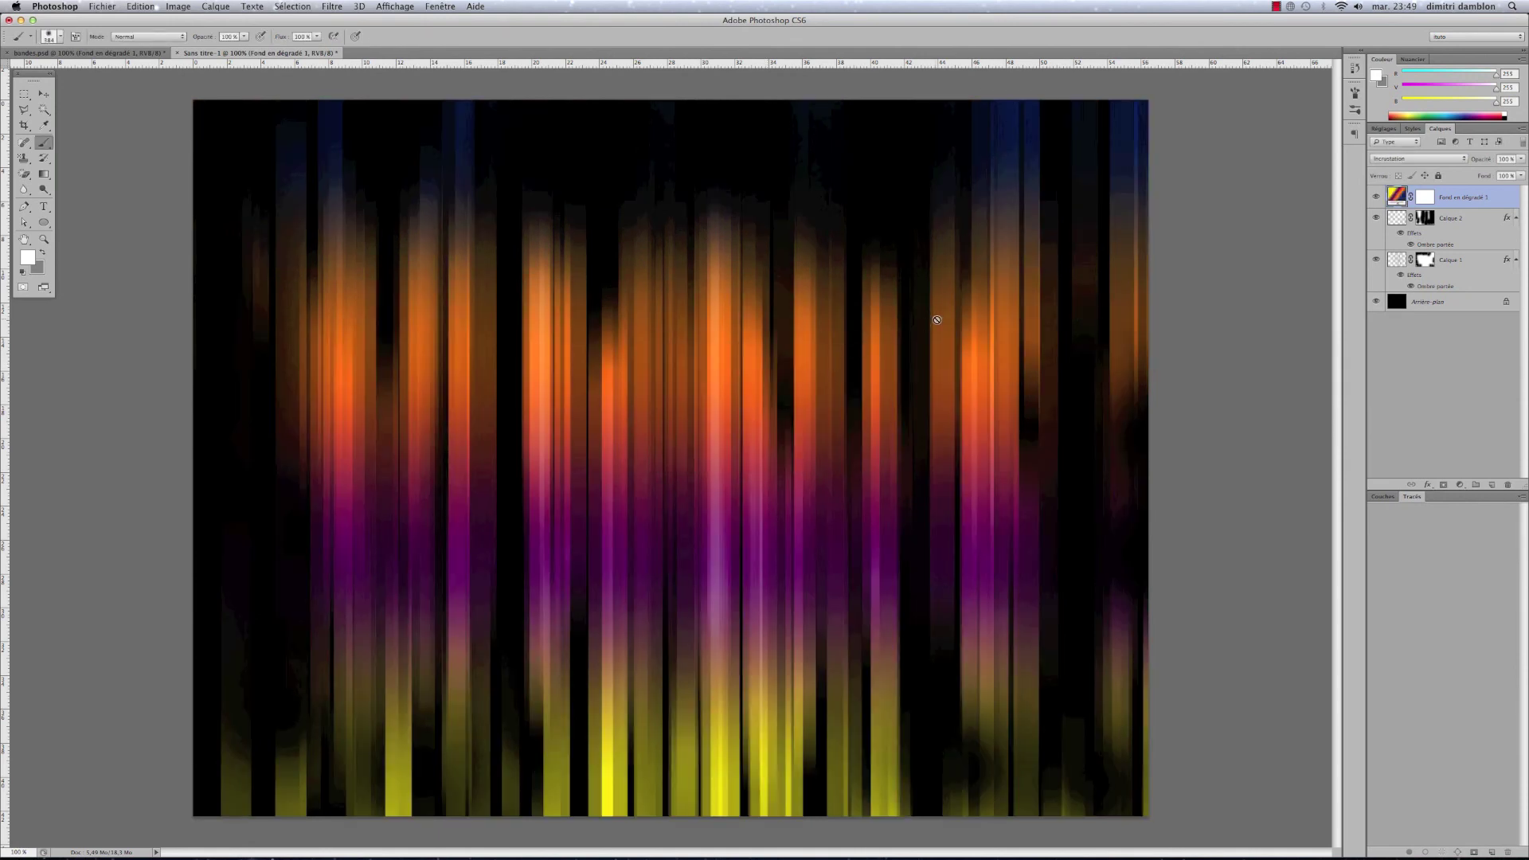